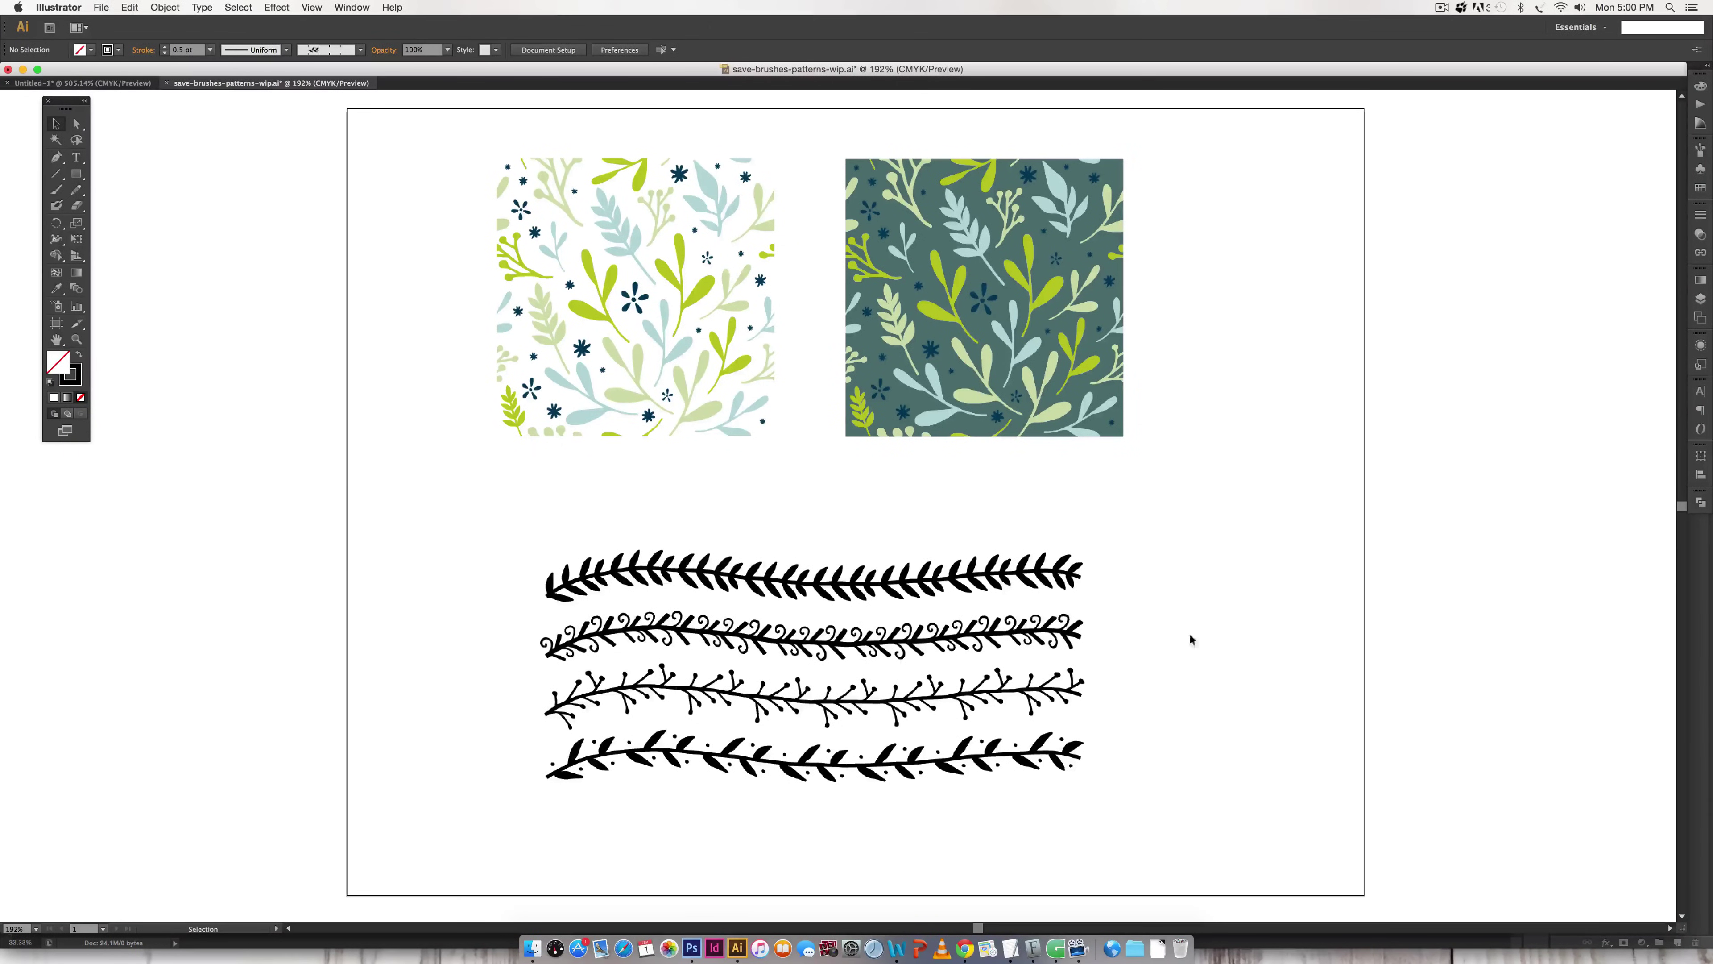
Draw a temporary square beside the pattern tiles and give it no stroke
click(1699, 190)
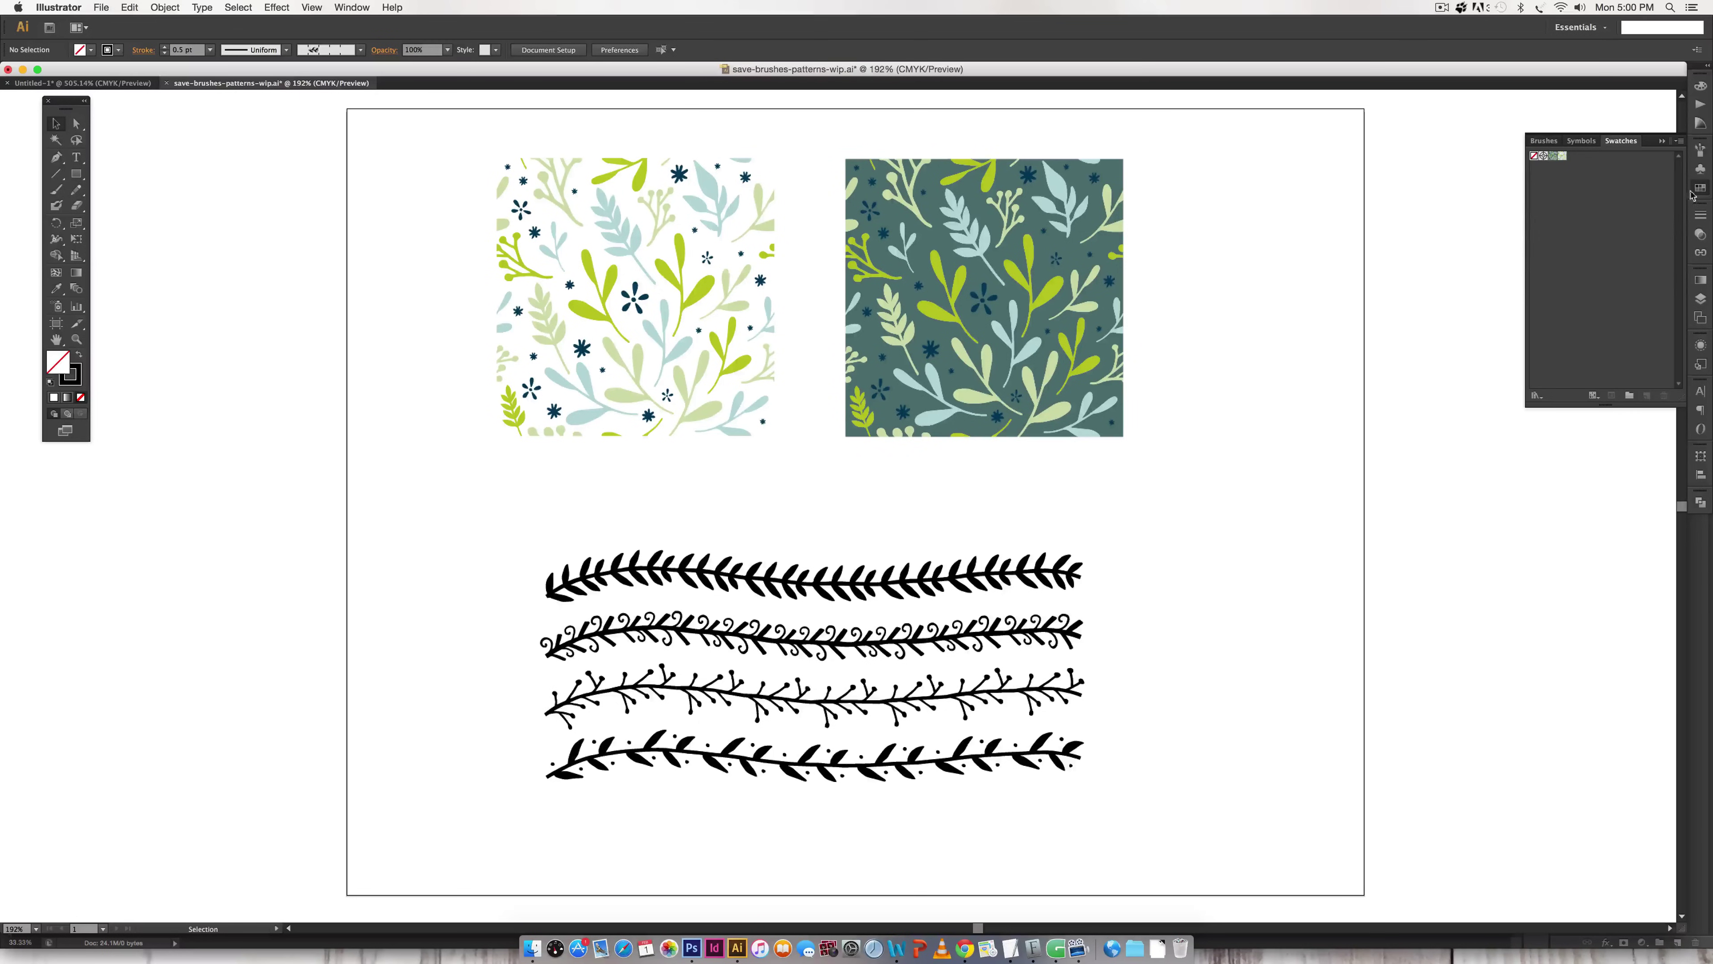
click(352, 7)
click(1407, 464)
key(m)
drag(1187, 162, 1327, 294)
click(1701, 86)
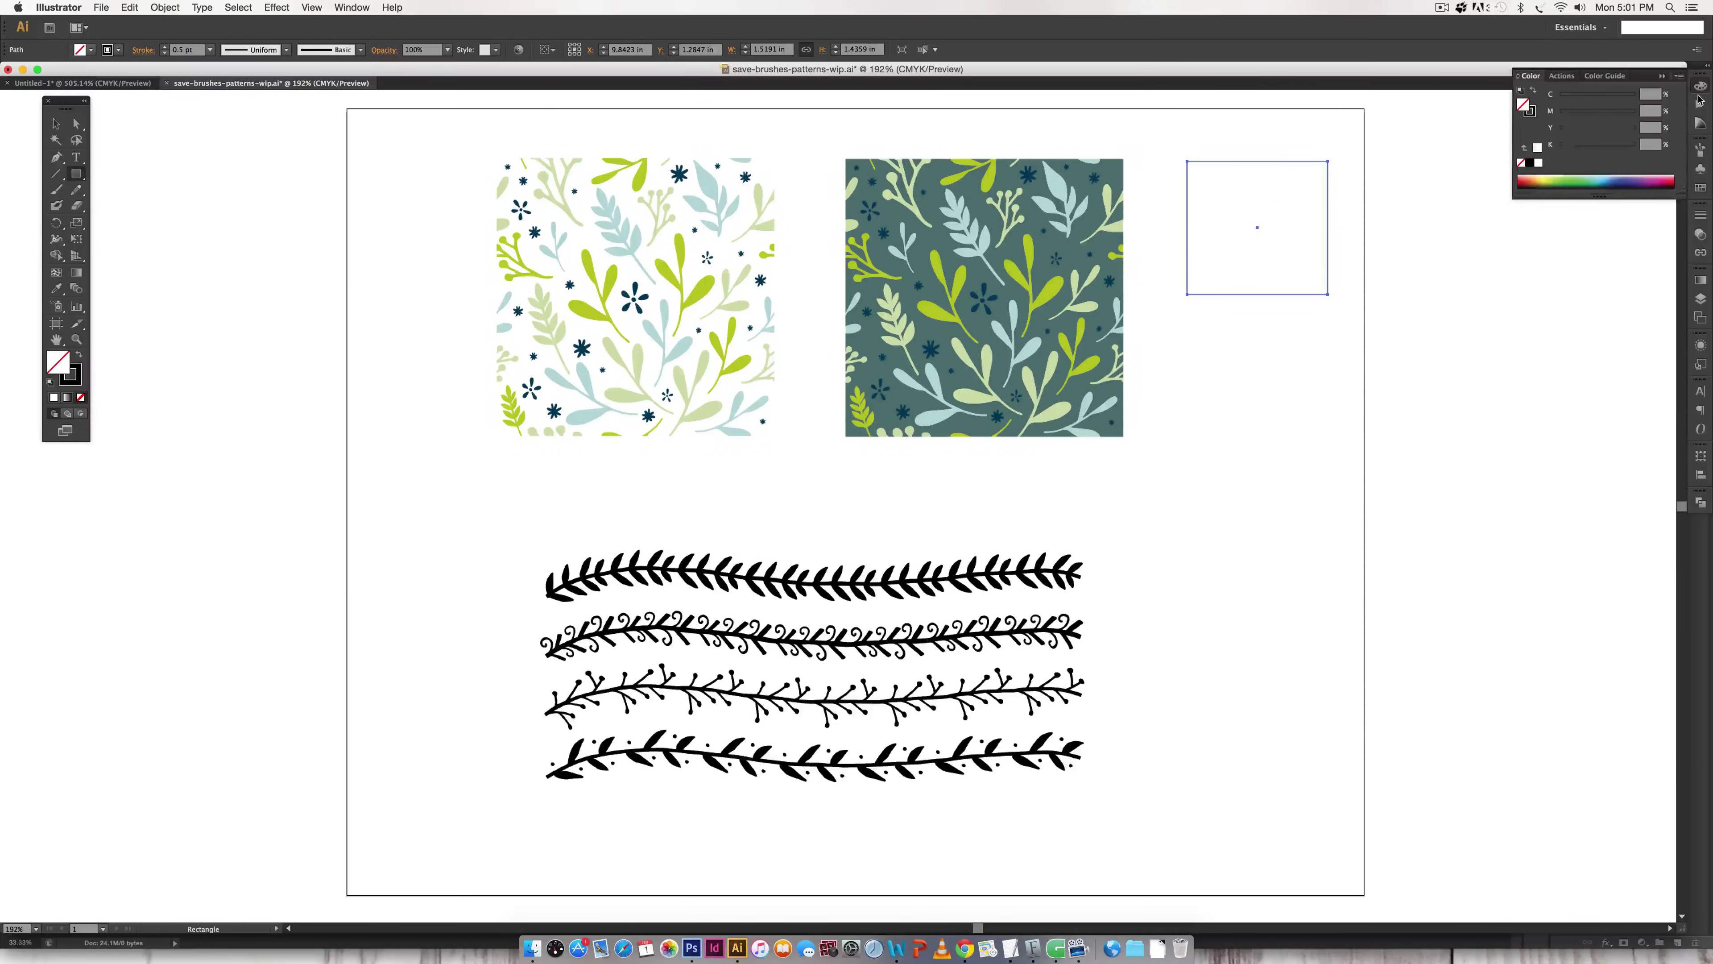
click(1530, 112)
click(1521, 163)
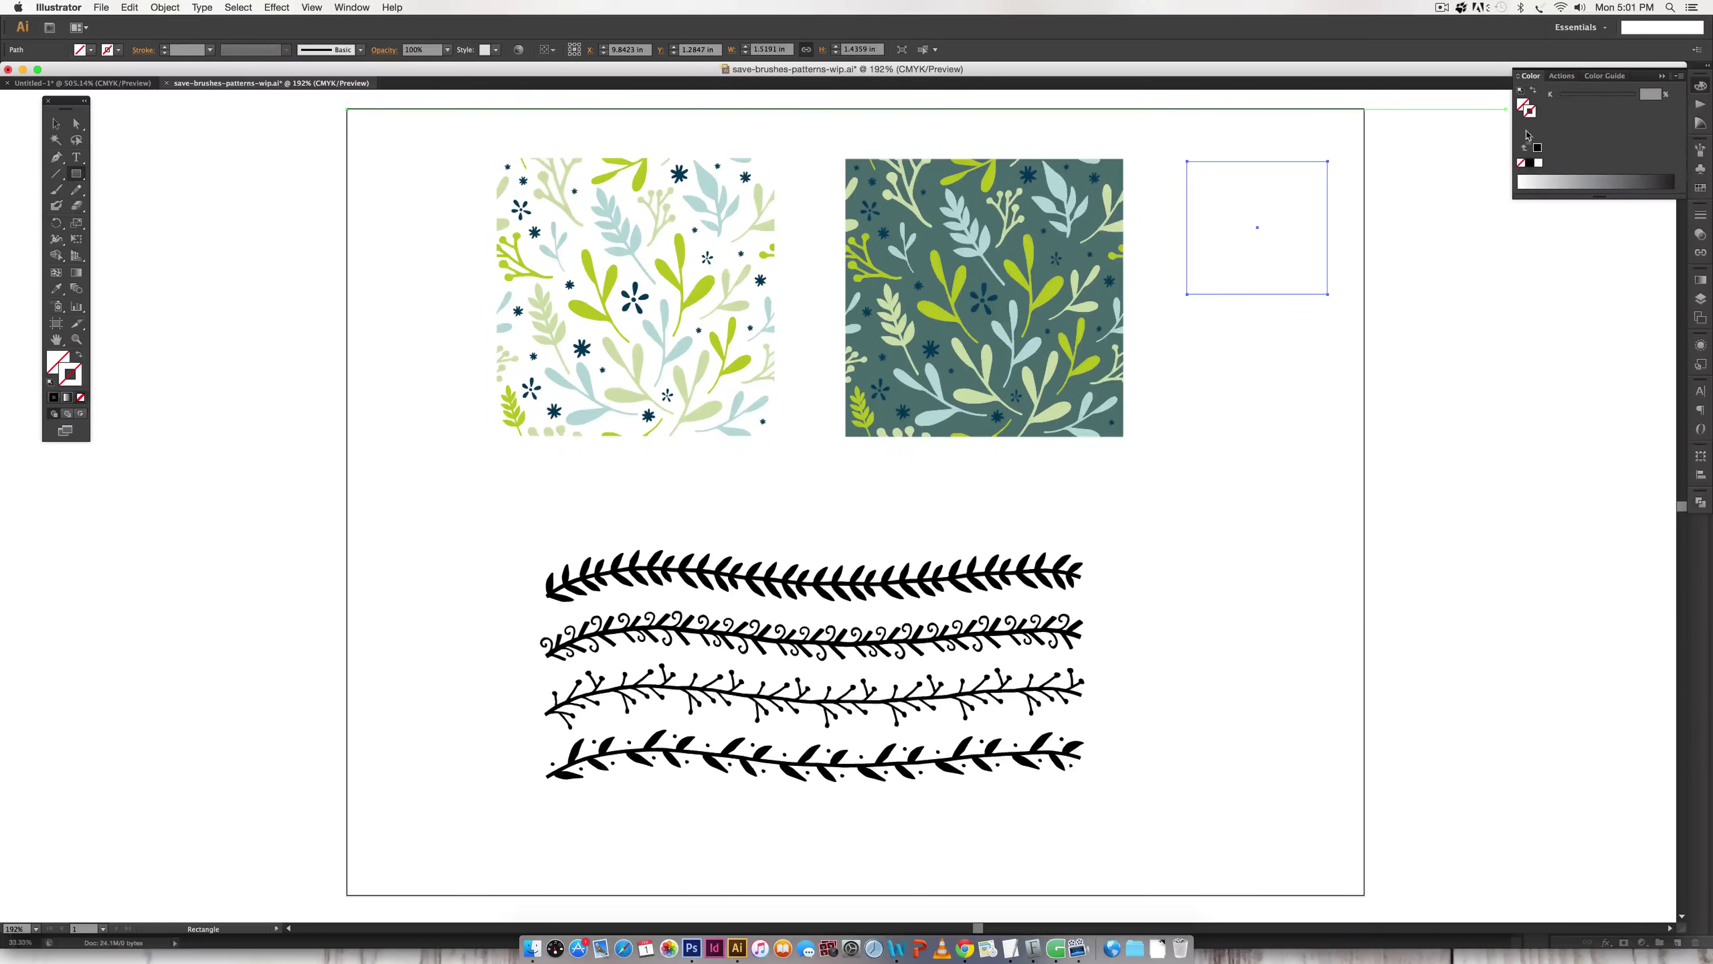
click(1522, 105)
Fill the square with teal CMYK C84 M25 Y54 K5
click(1679, 75)
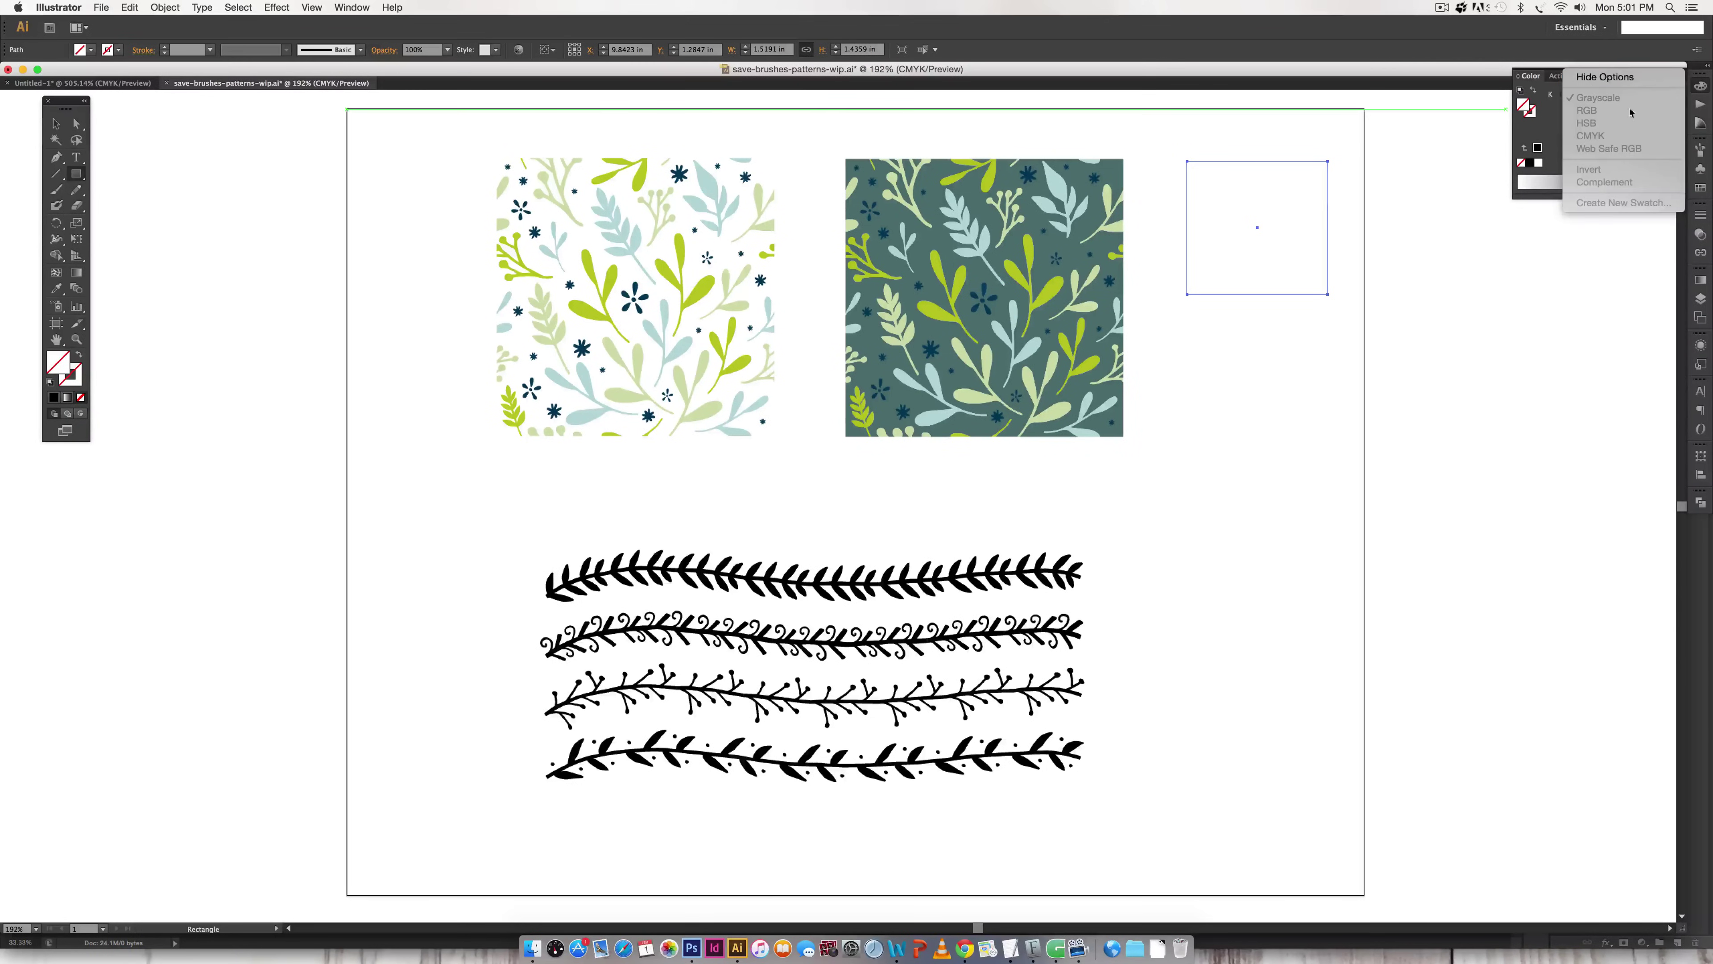
key(Escape)
key(v)
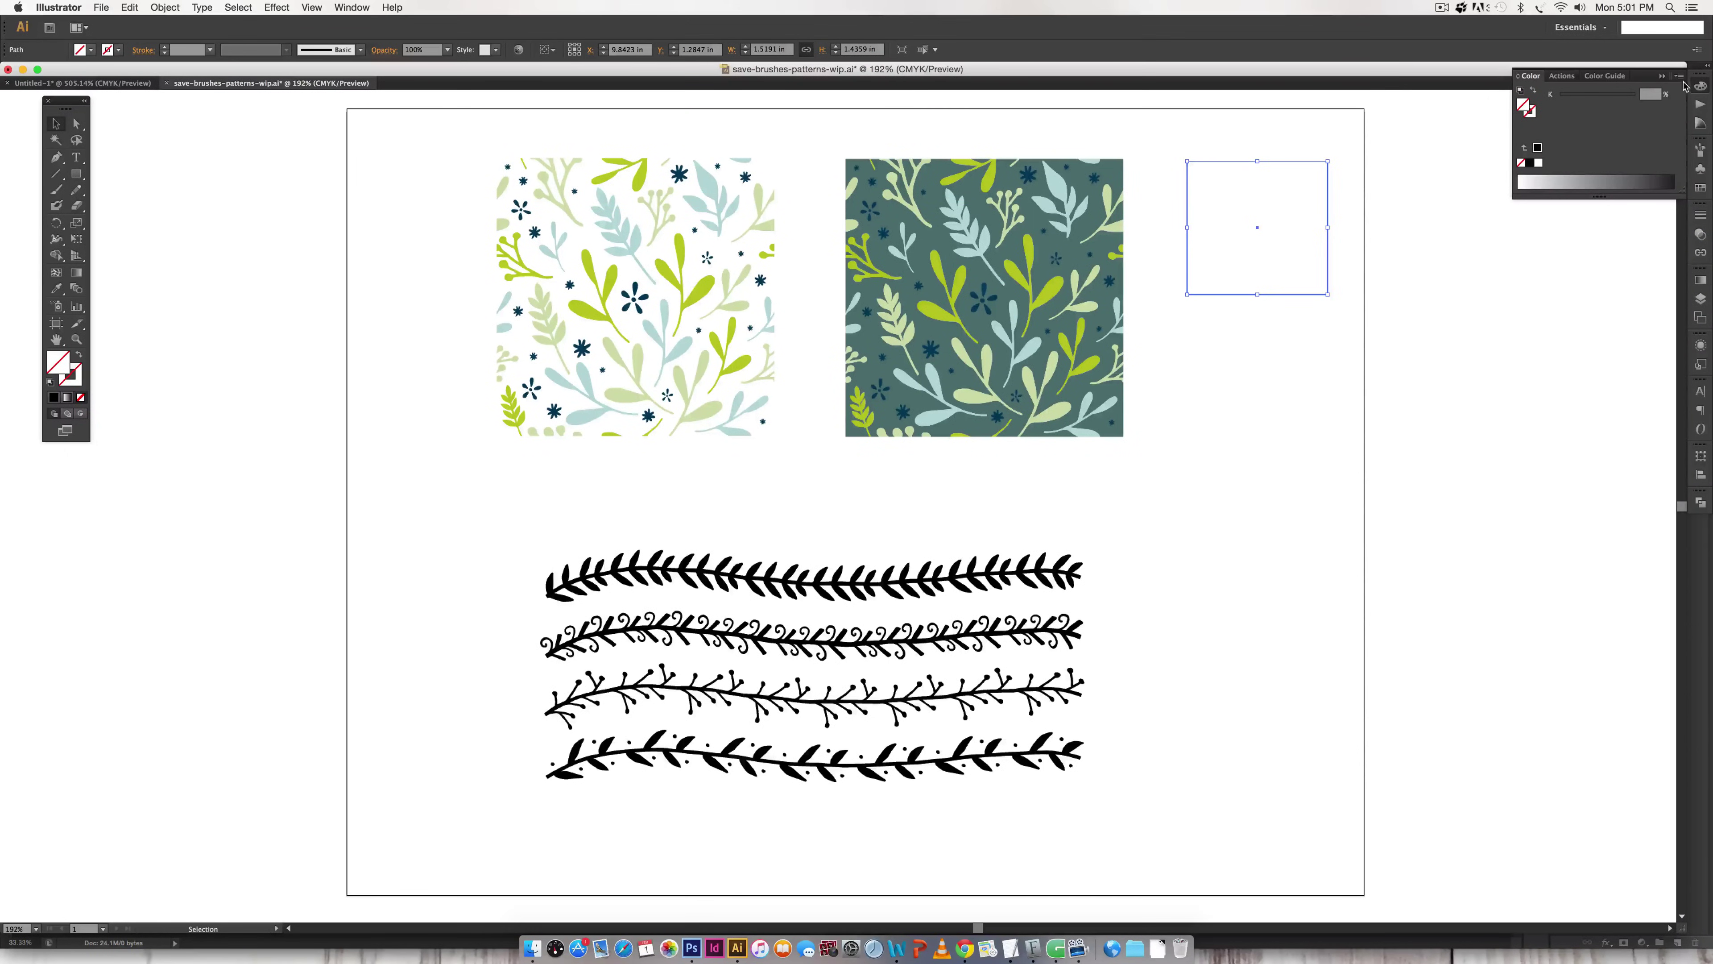
click(1537, 147)
click(1679, 76)
click(1591, 136)
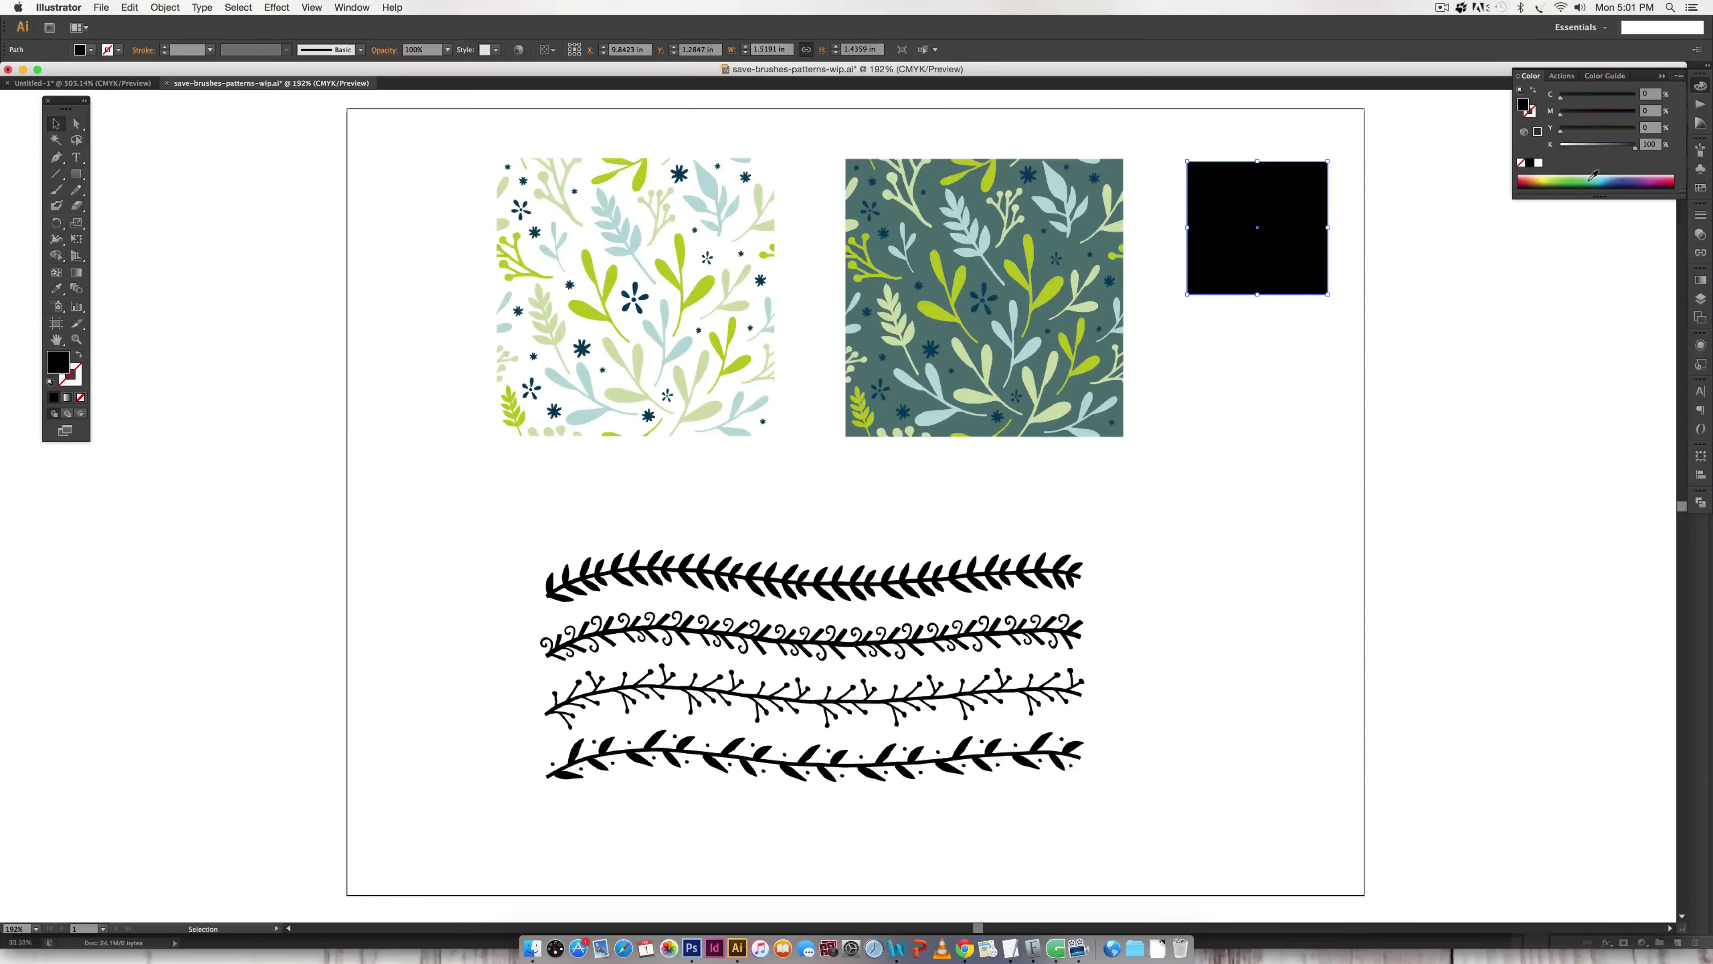
click(1592, 178)
click(1393, 128)
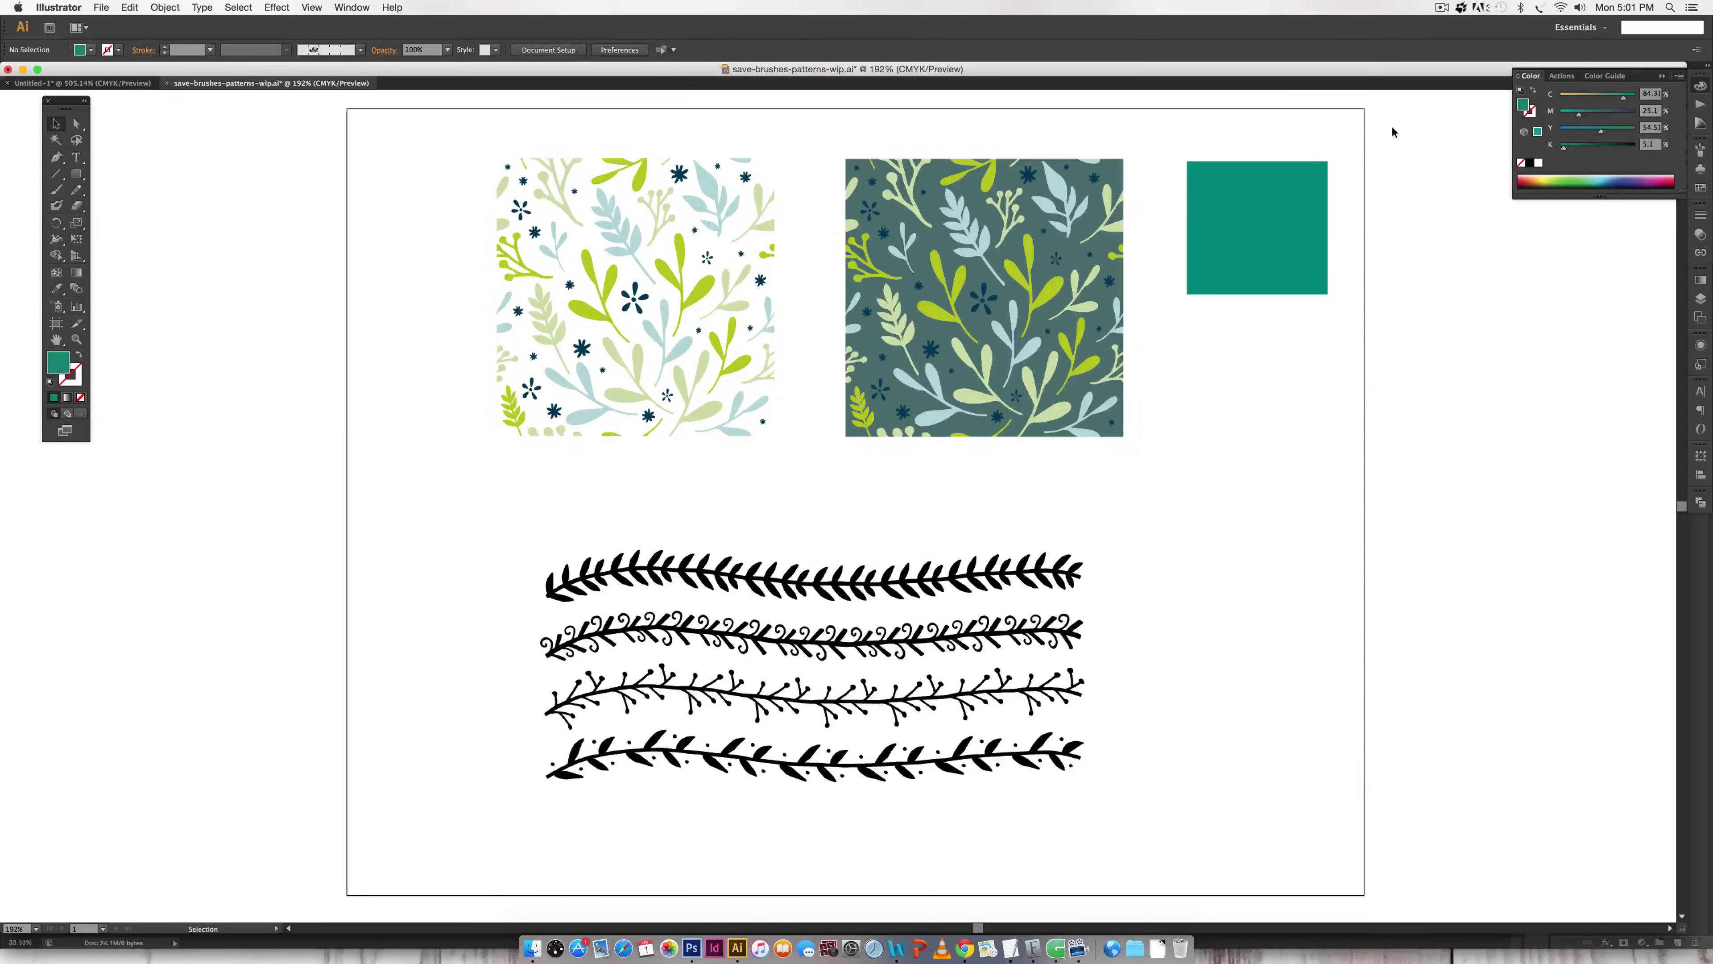
click(1282, 251)
Add the teal fill as a new swatch and delete the temporary square
click(1700, 188)
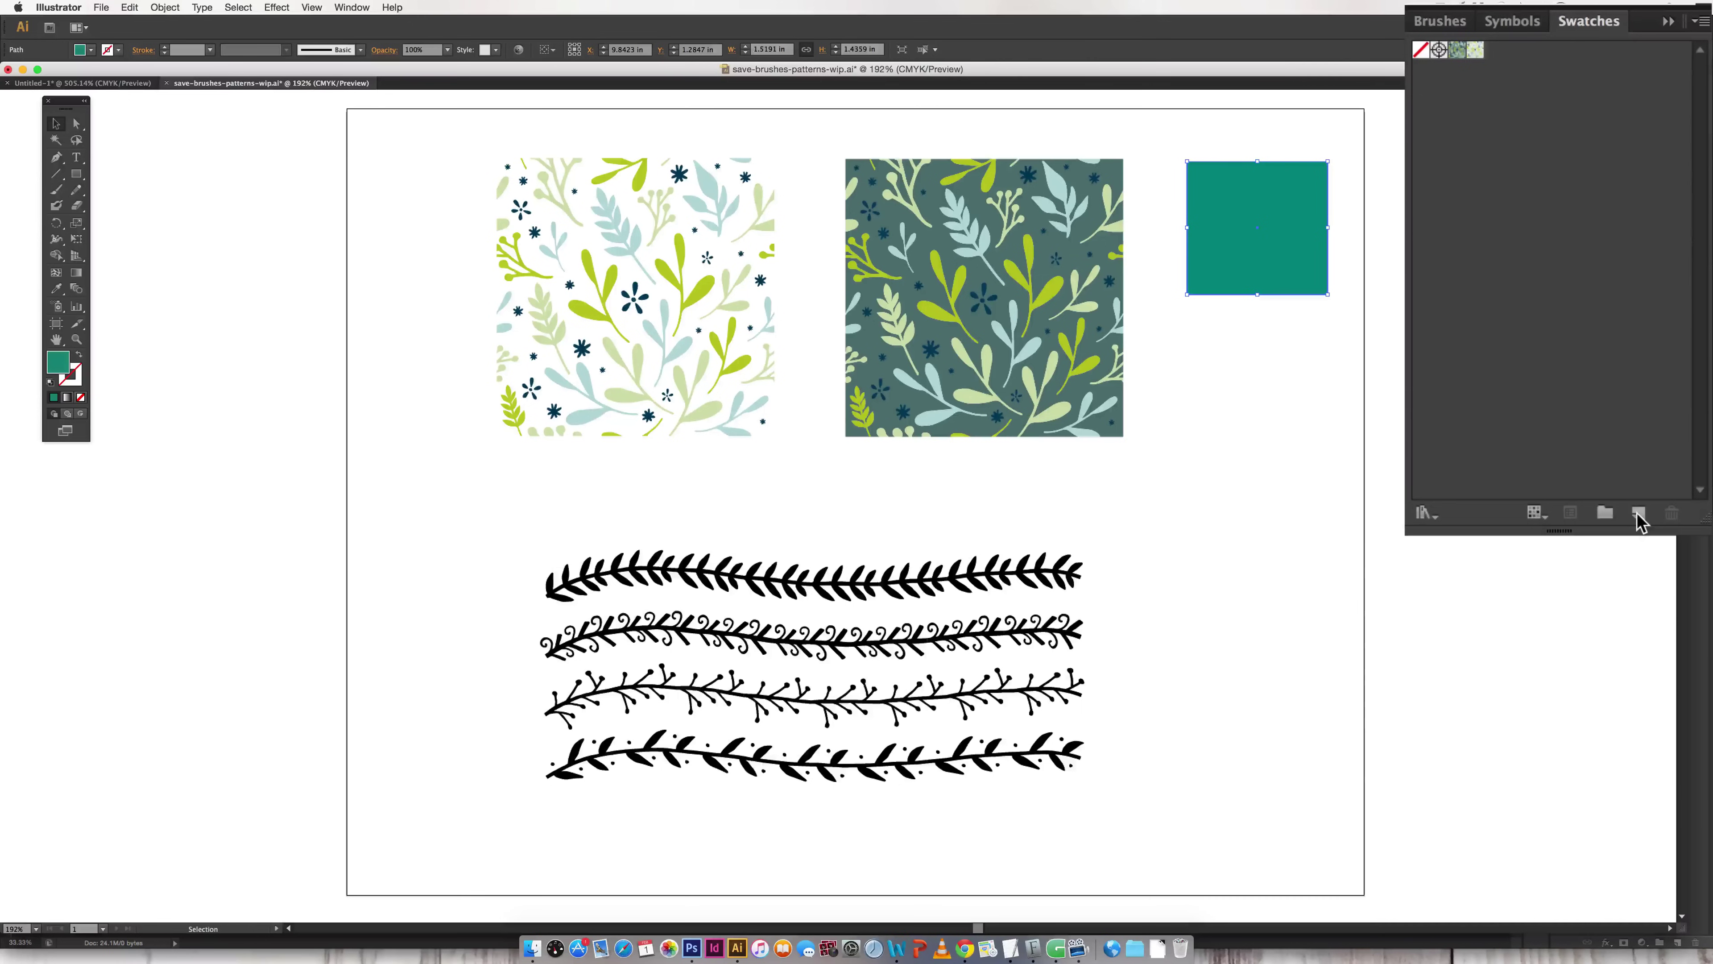
click(1639, 515)
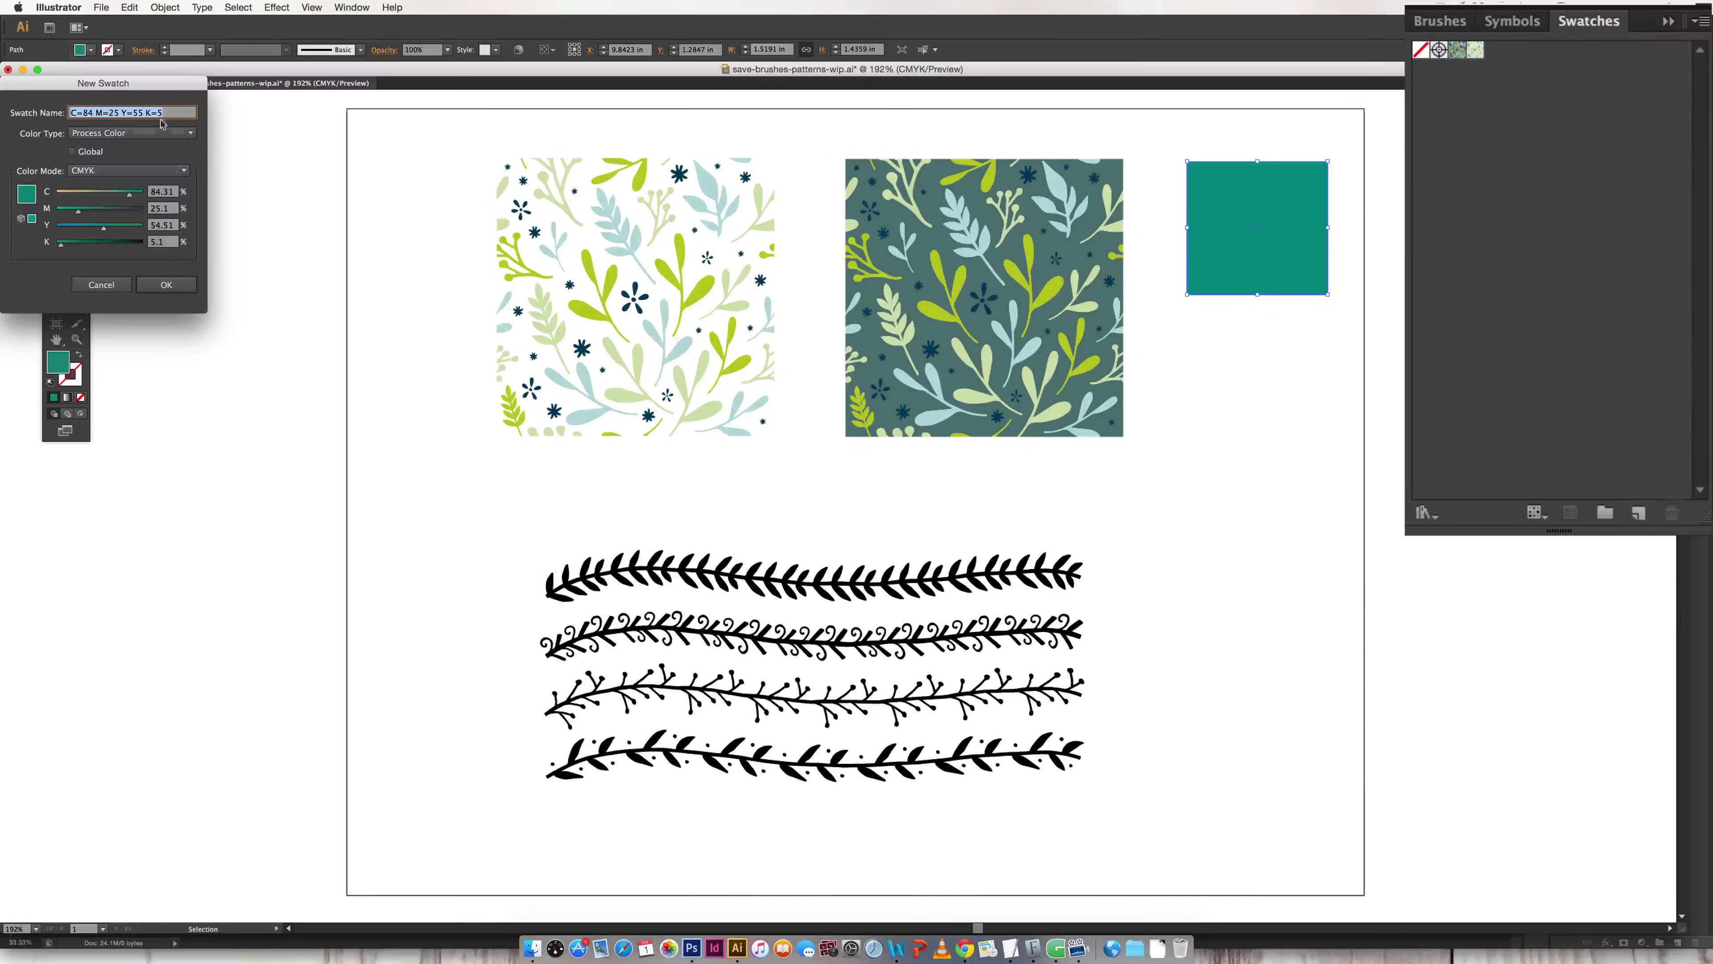
drag(129, 90, 1319, 324)
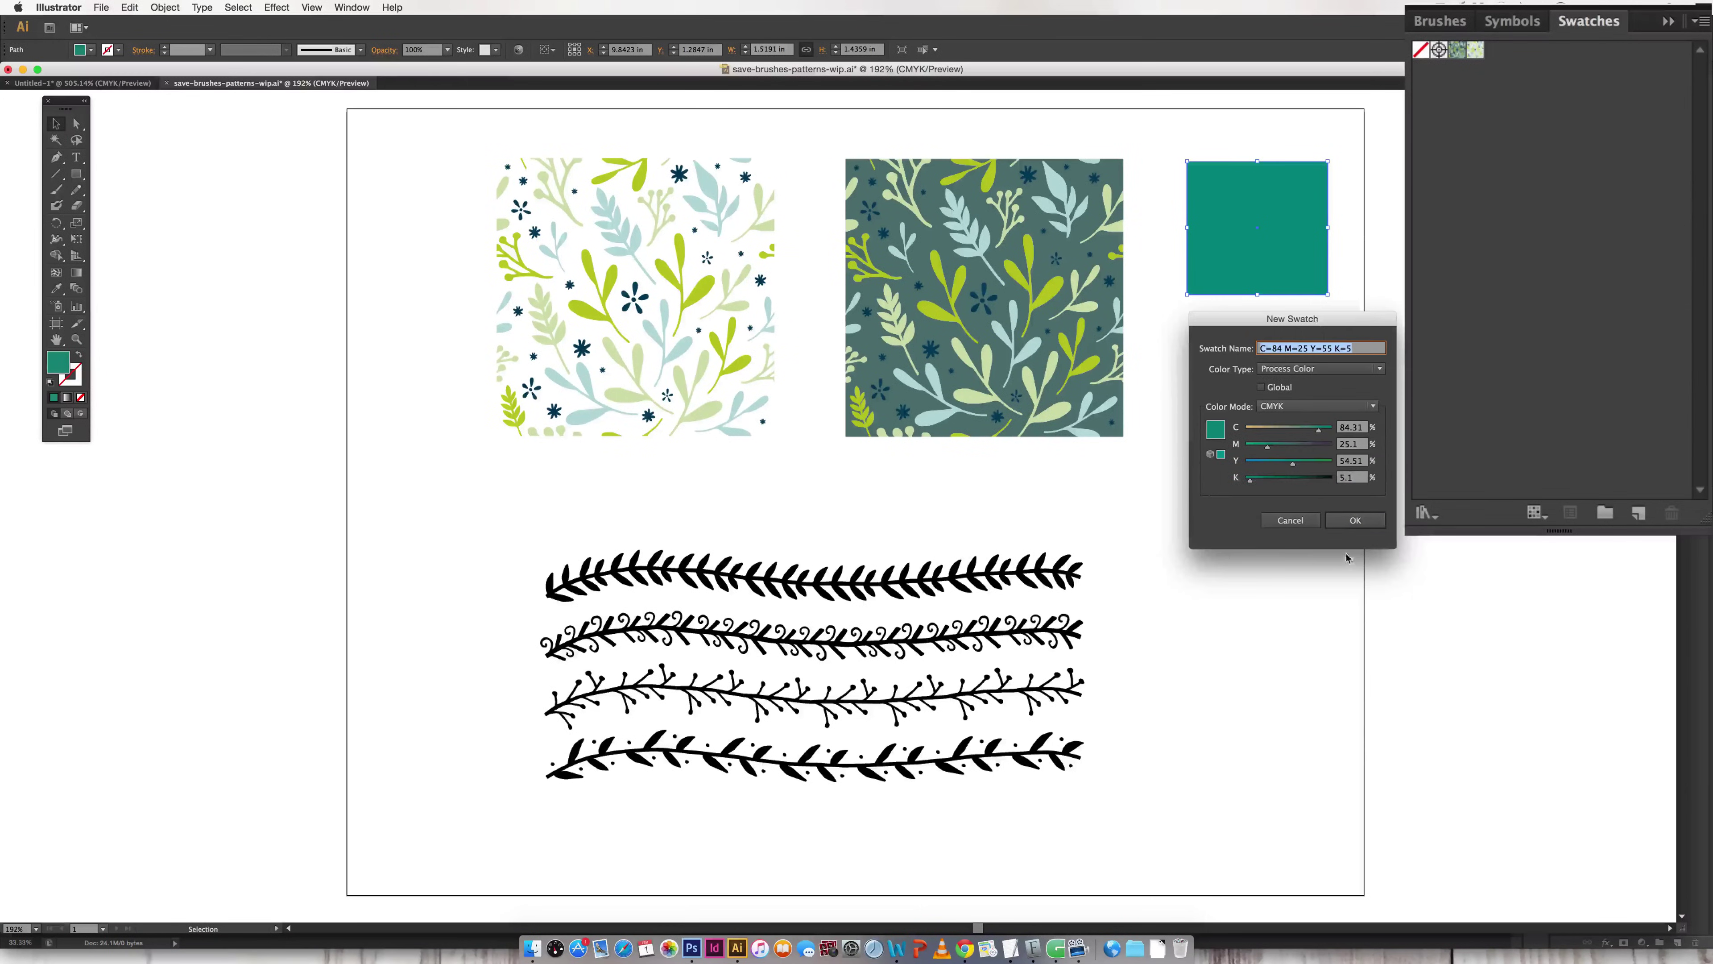
click(1355, 521)
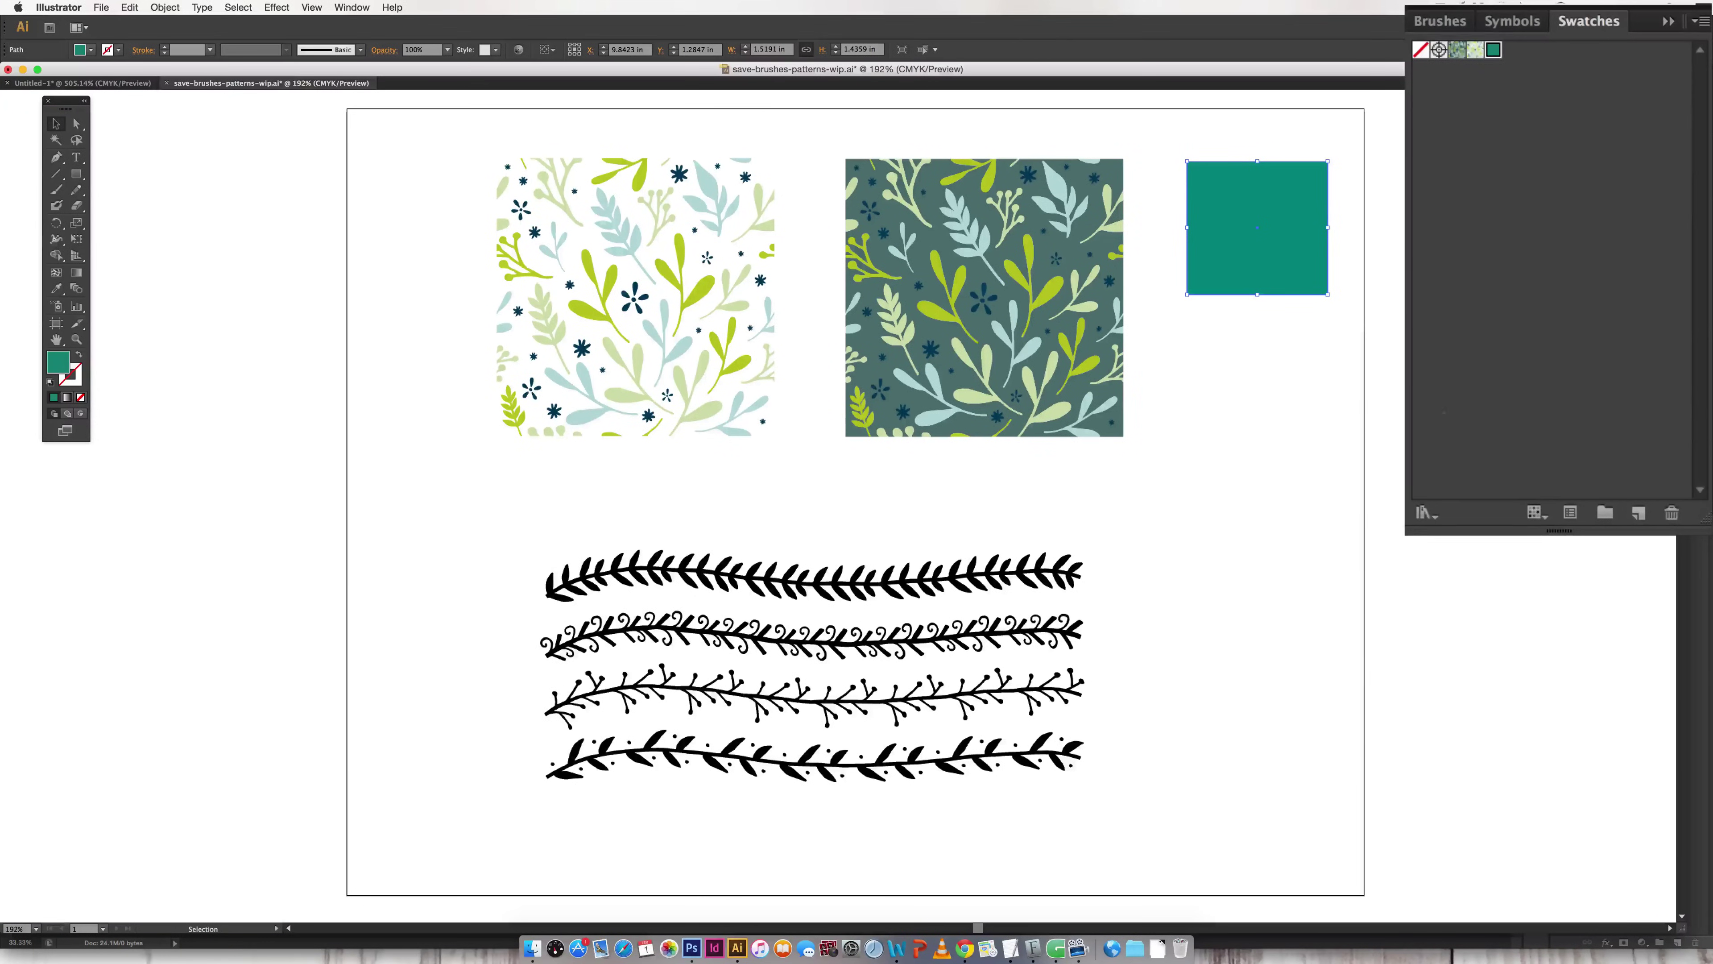
key(Delete)
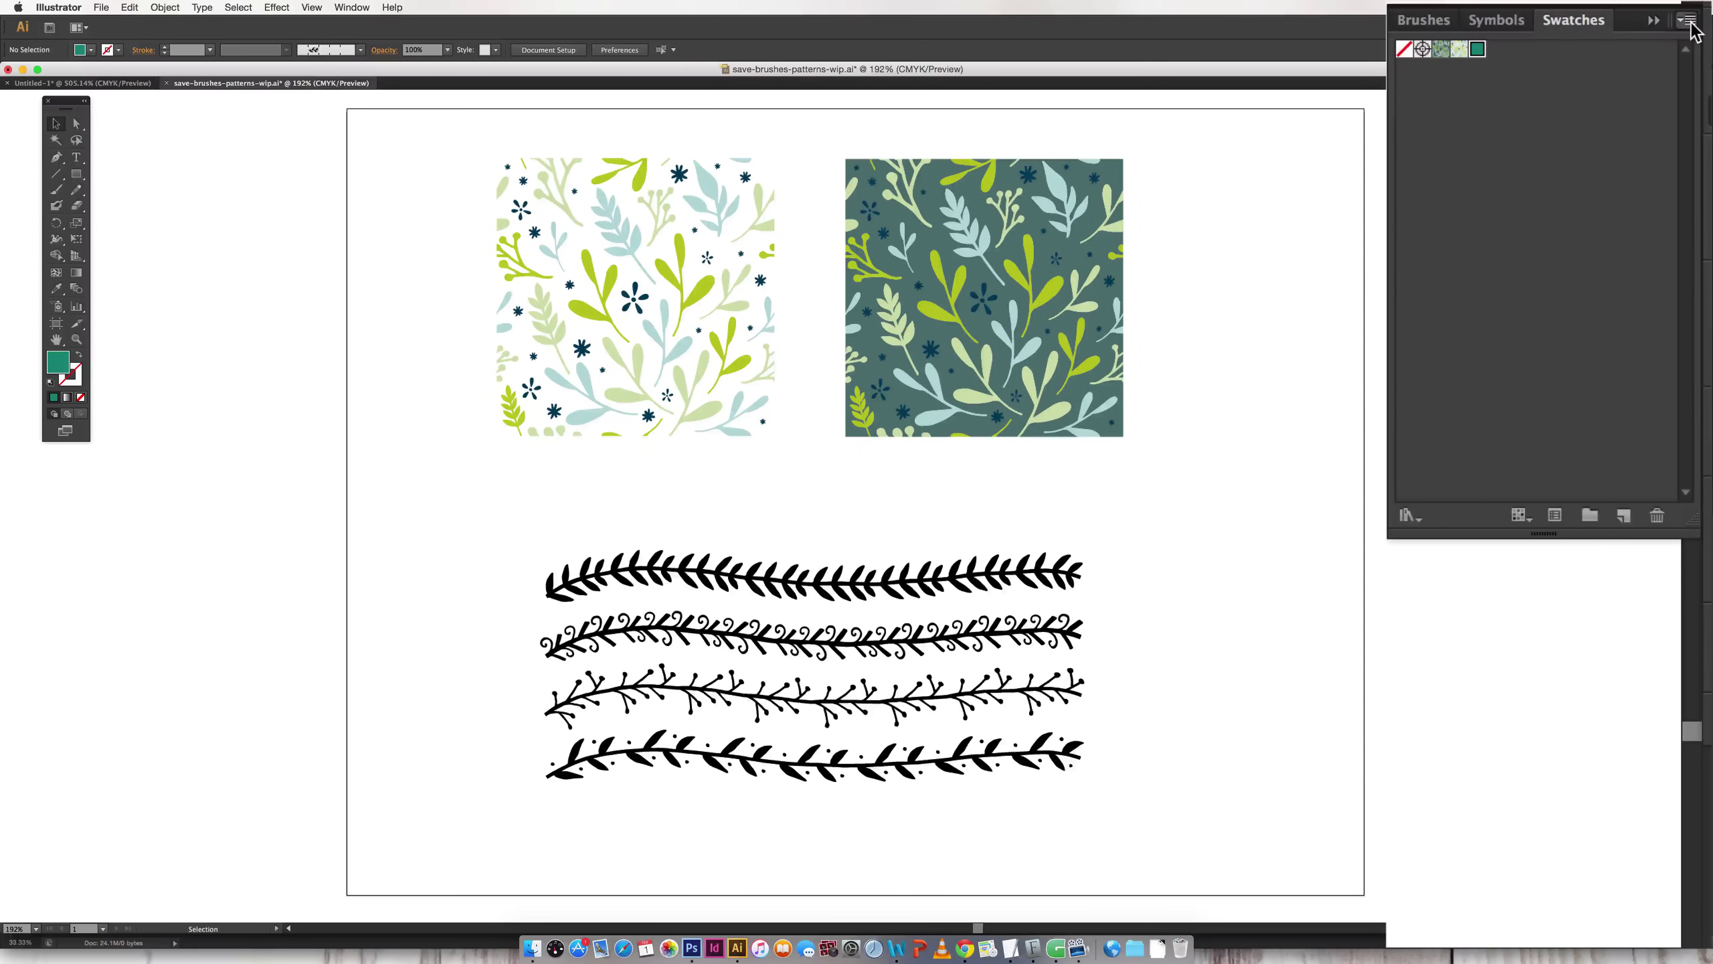
Use Save Swatch Library as AI to save illustrator-swatches-2016 into the illustrator-swatches folder
click(1690, 21)
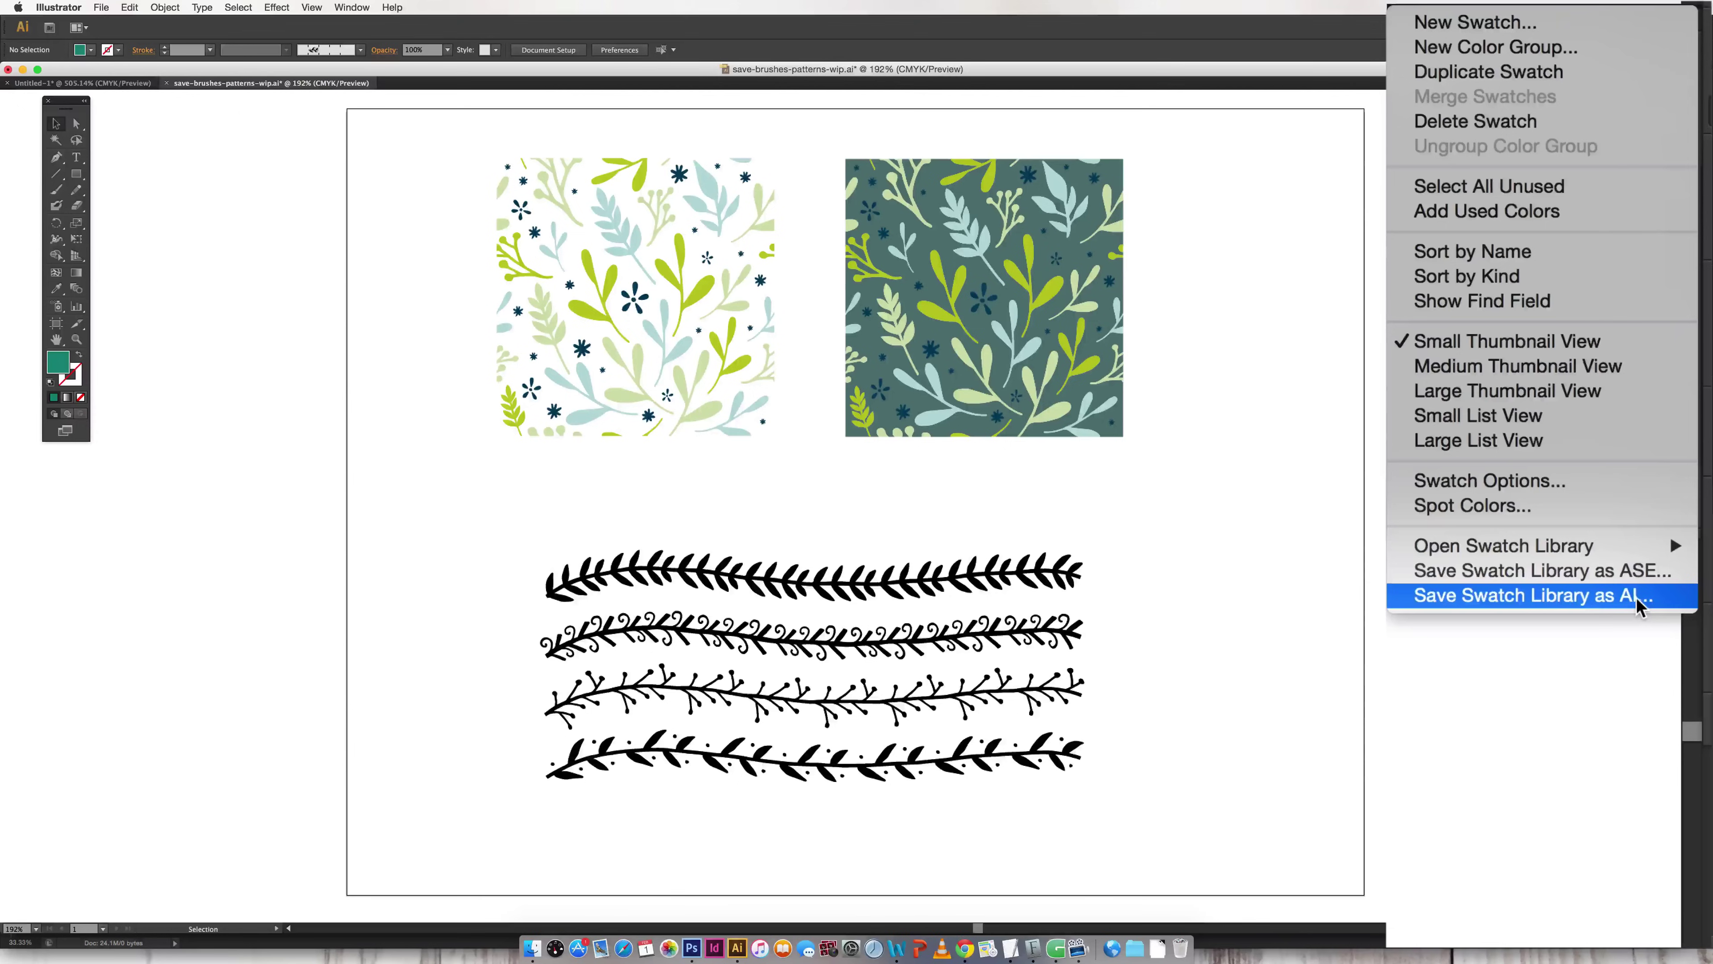
click(1564, 602)
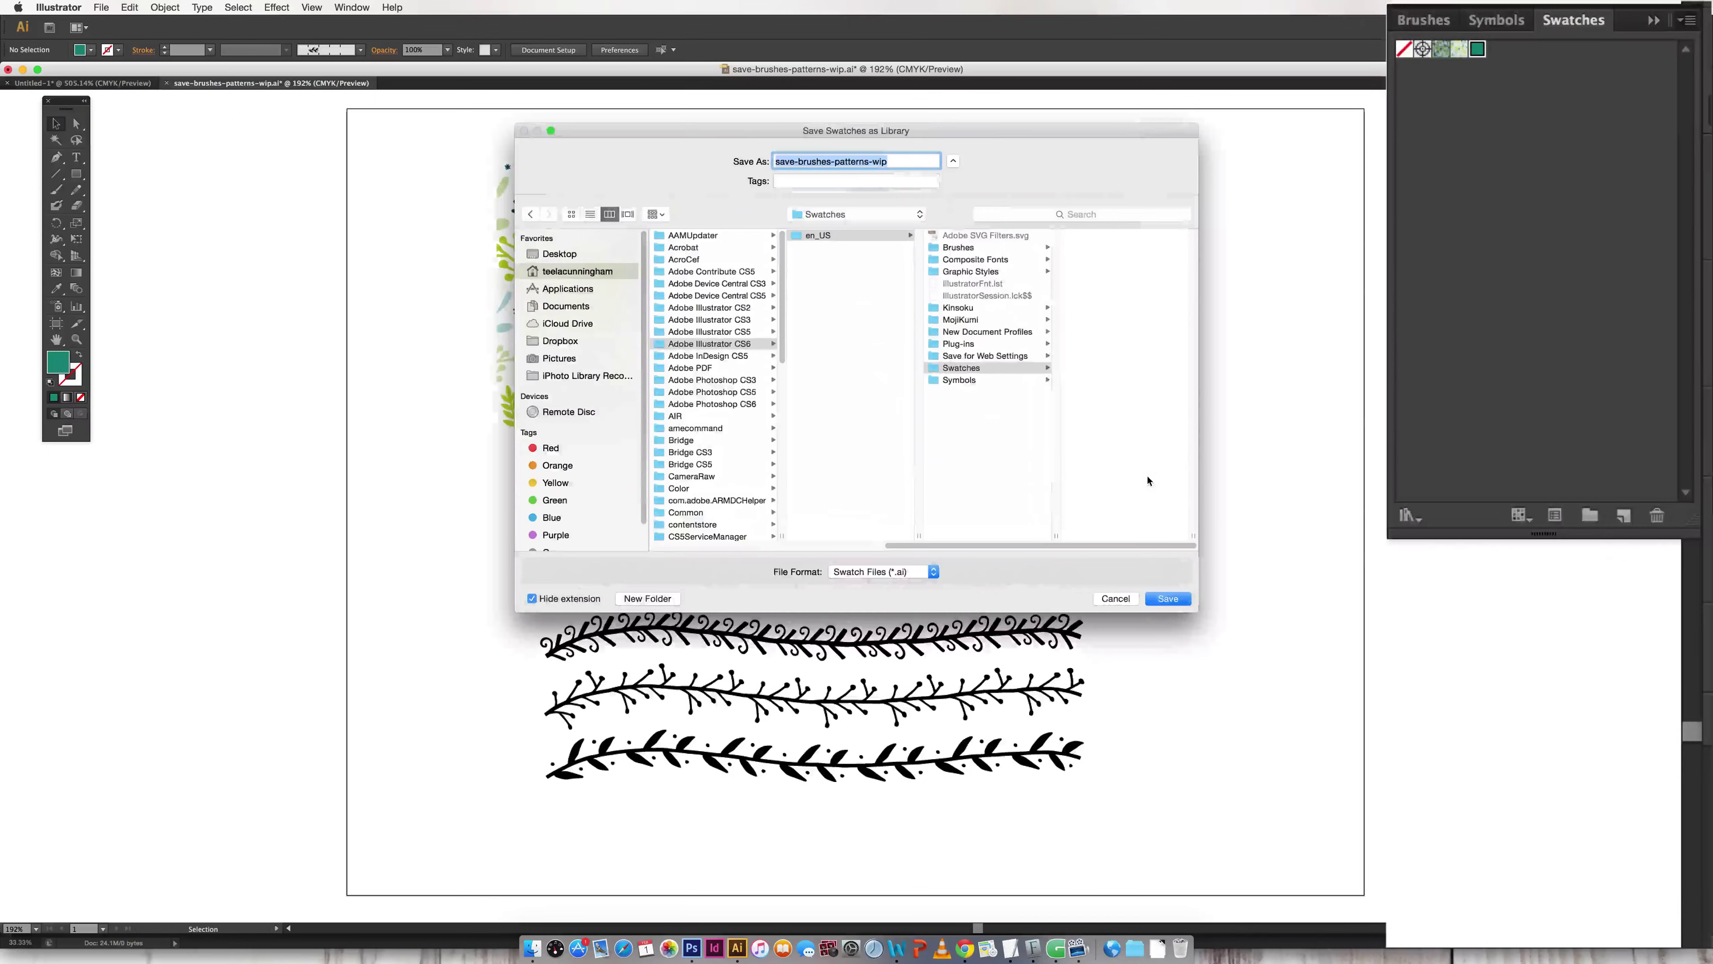
click(857, 214)
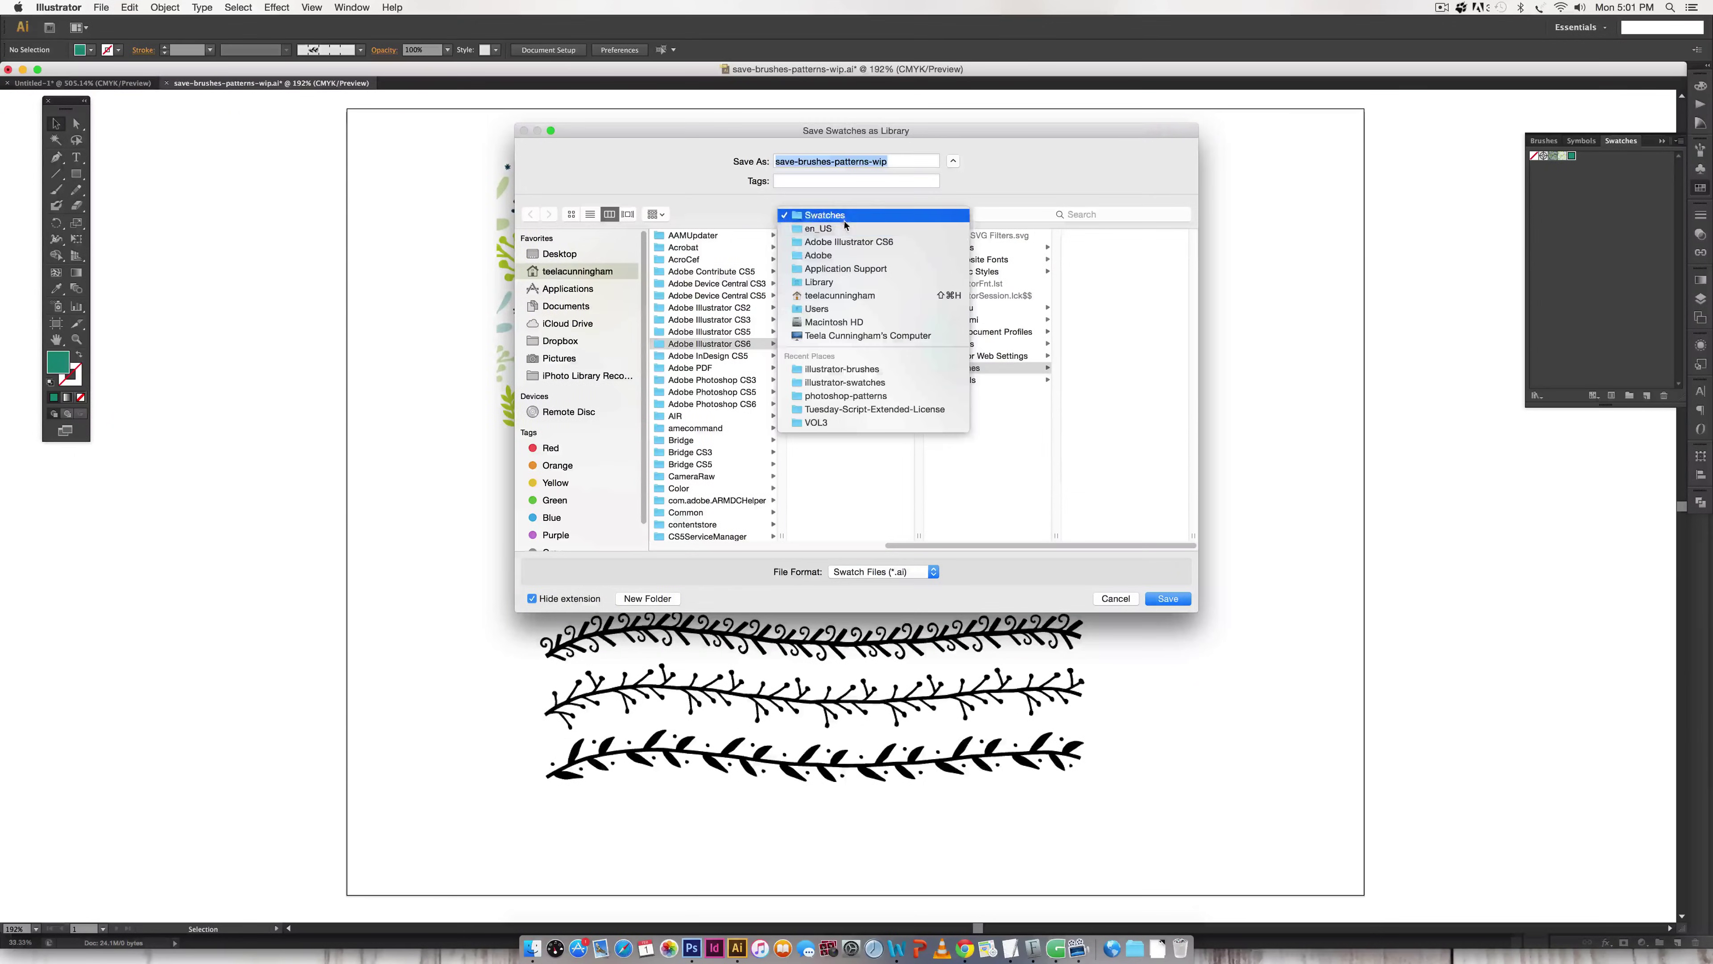
click(880, 383)
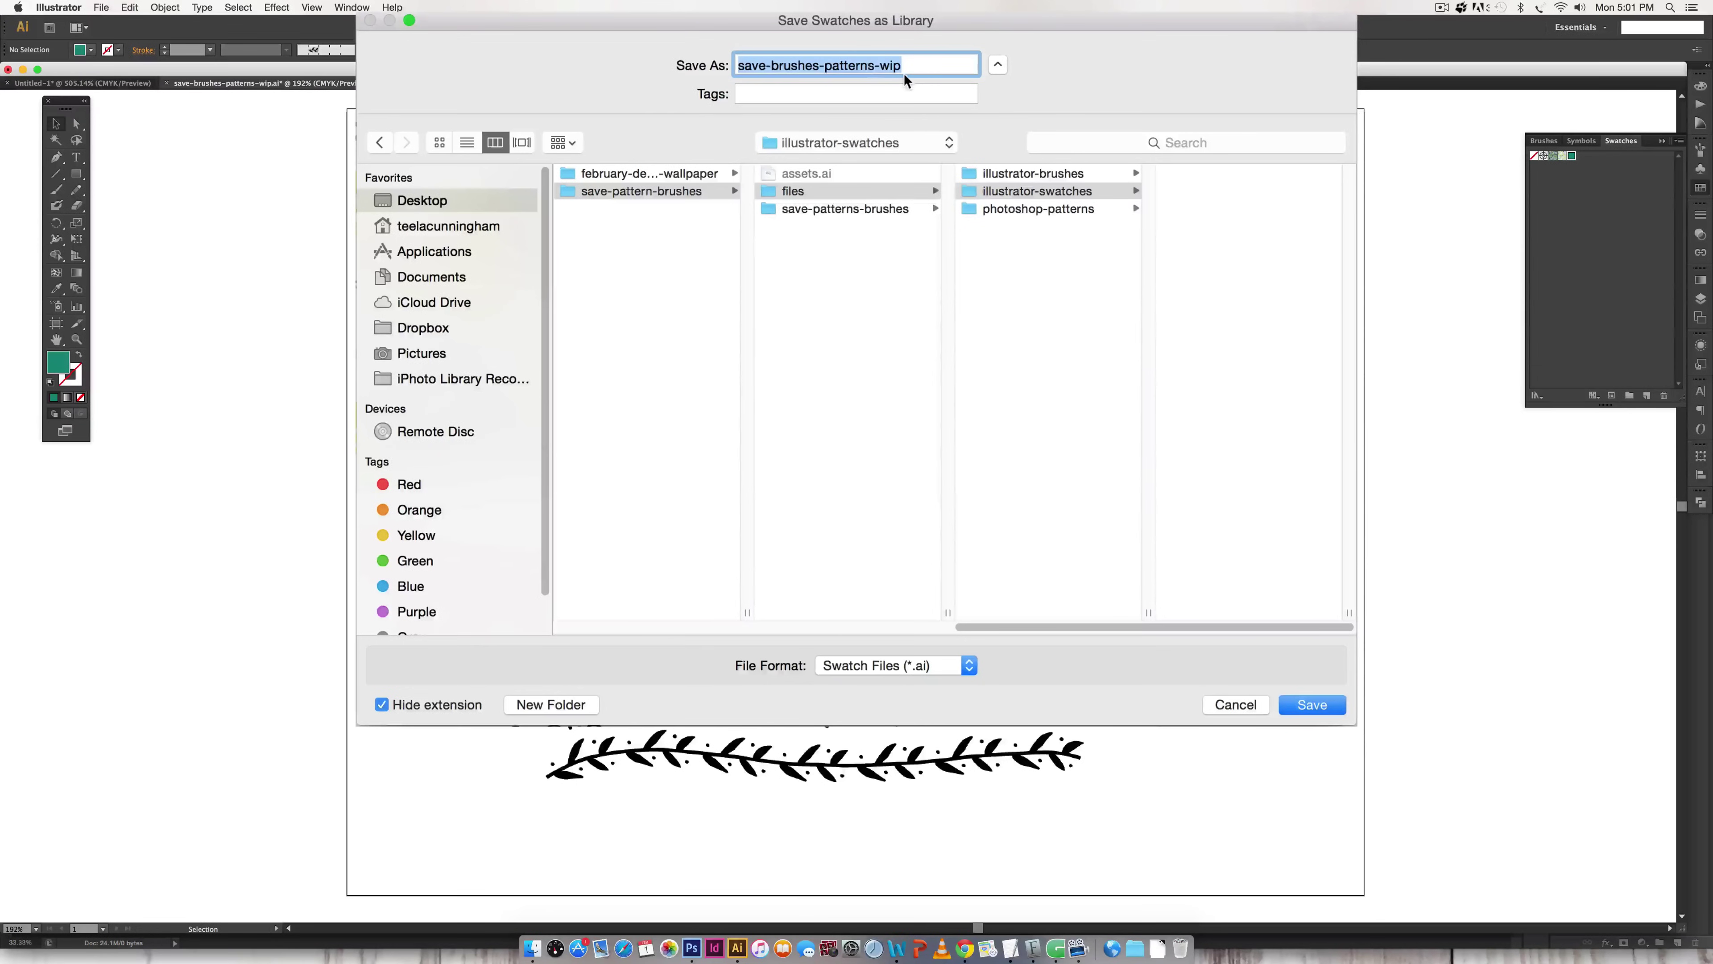
text(ill)
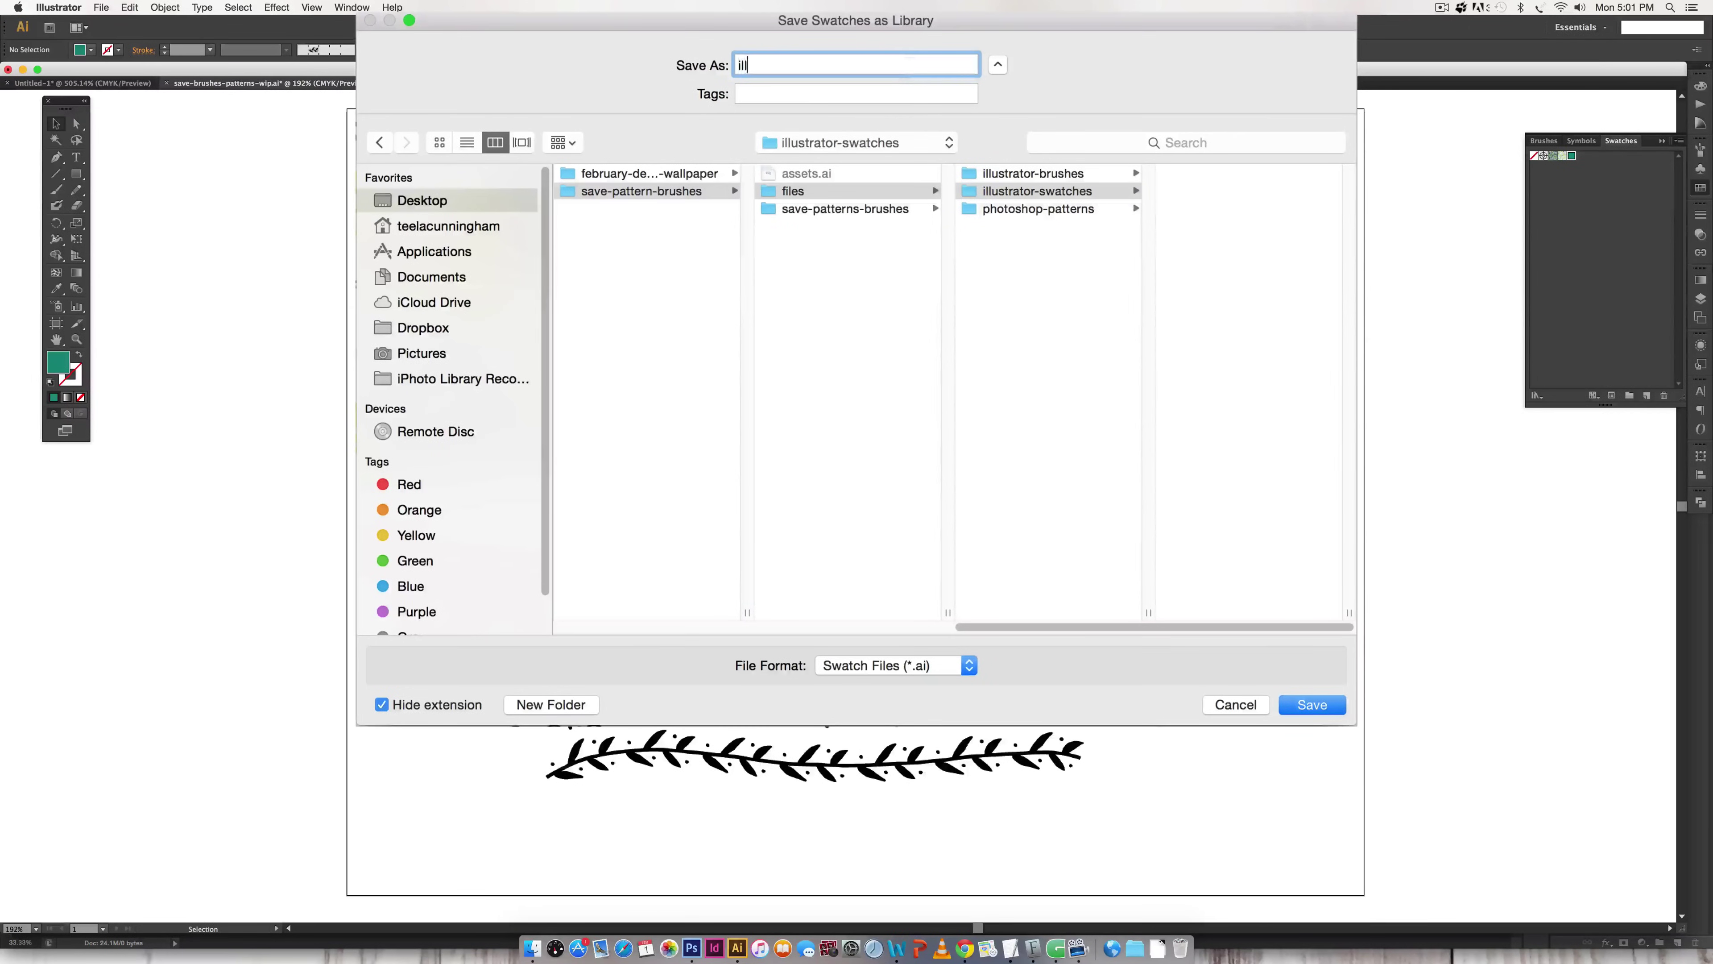
text(ustrator-swatches-2016)
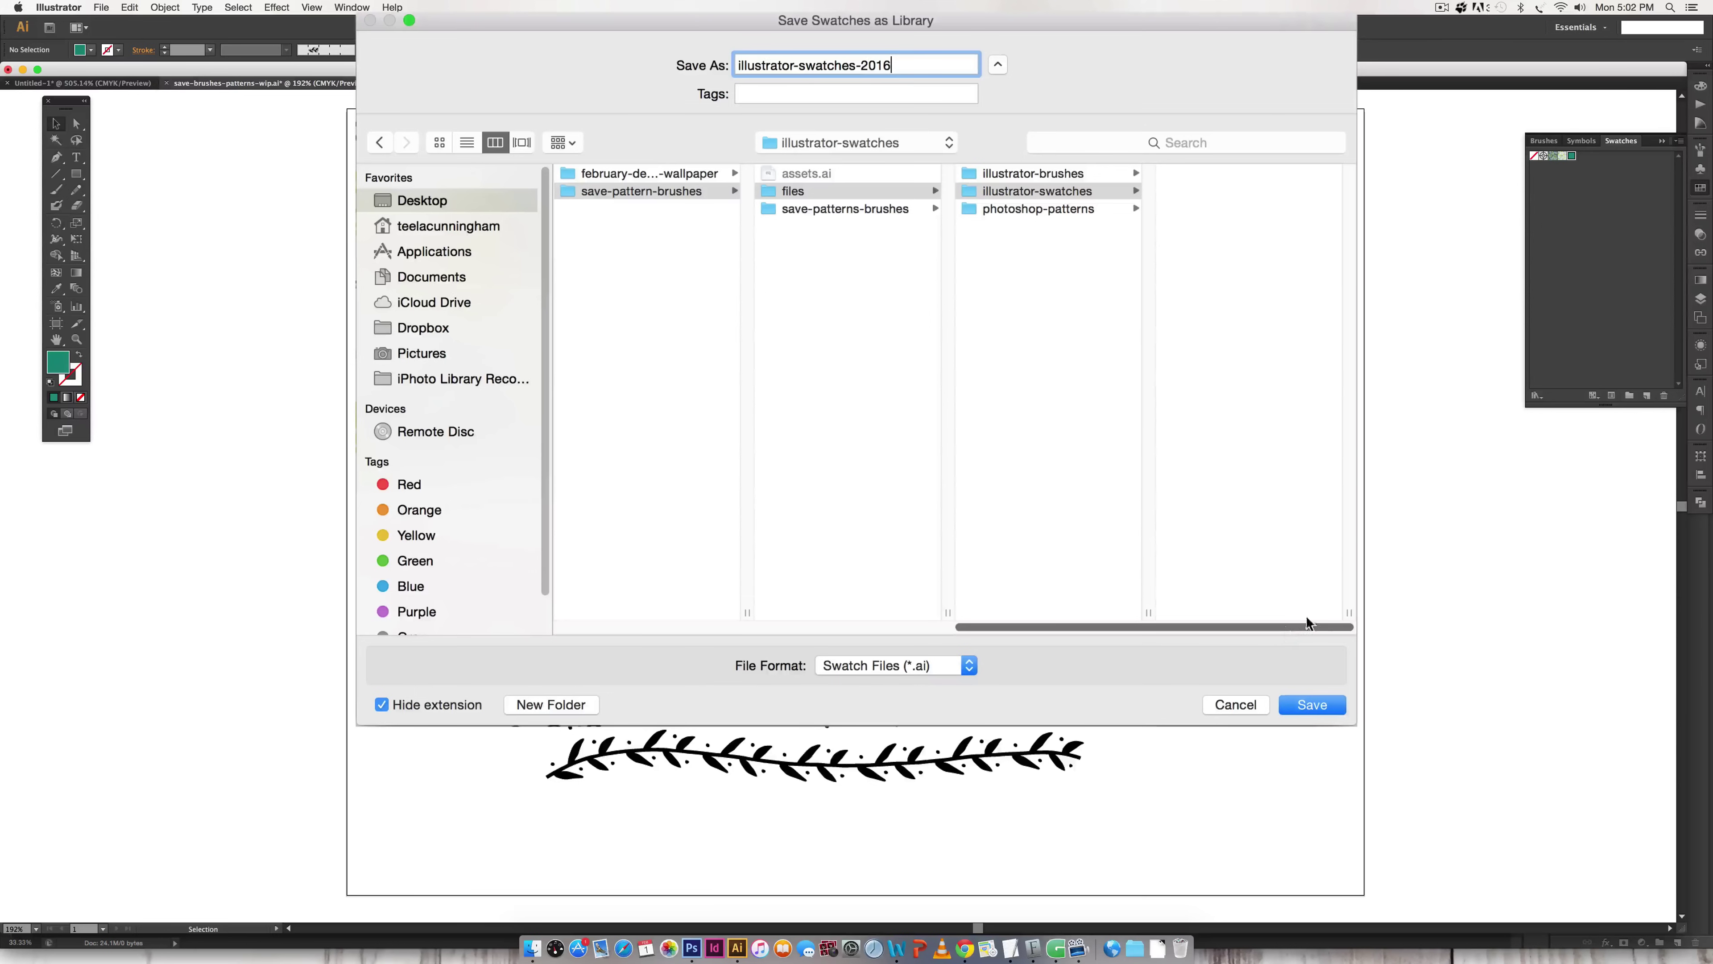
click(1299, 704)
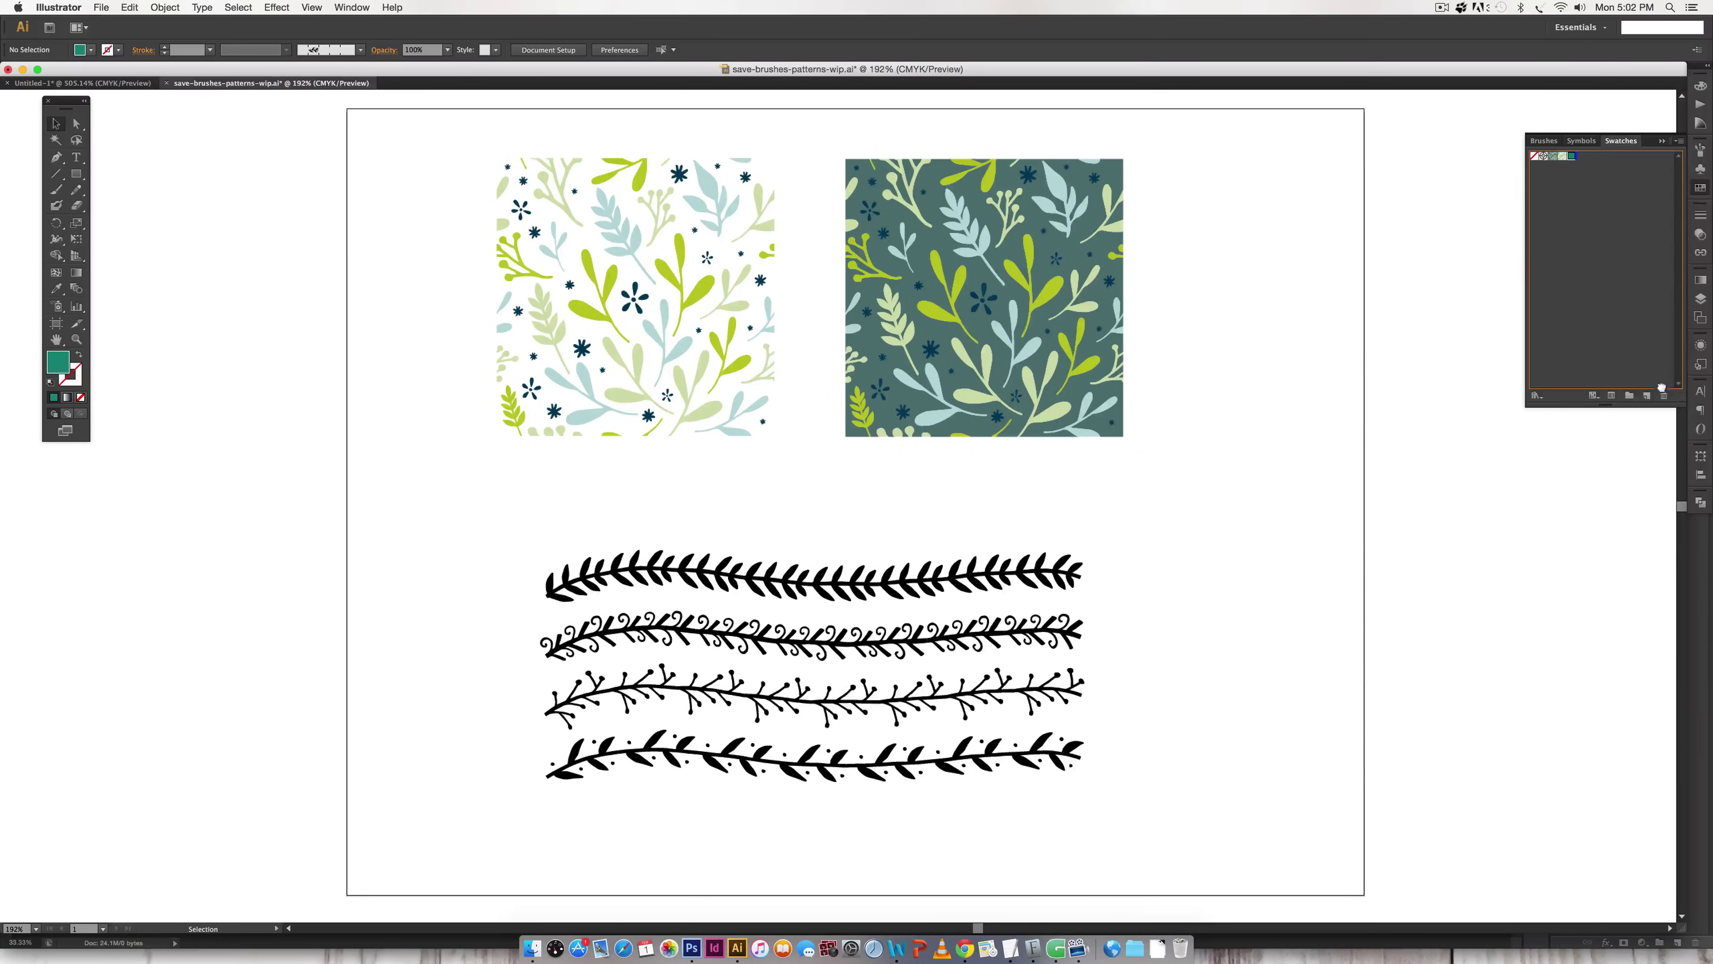
Delete the pattern swatches from the document and open the illustrator-swatches-2016 library
click(1589, 188)
click(1564, 157)
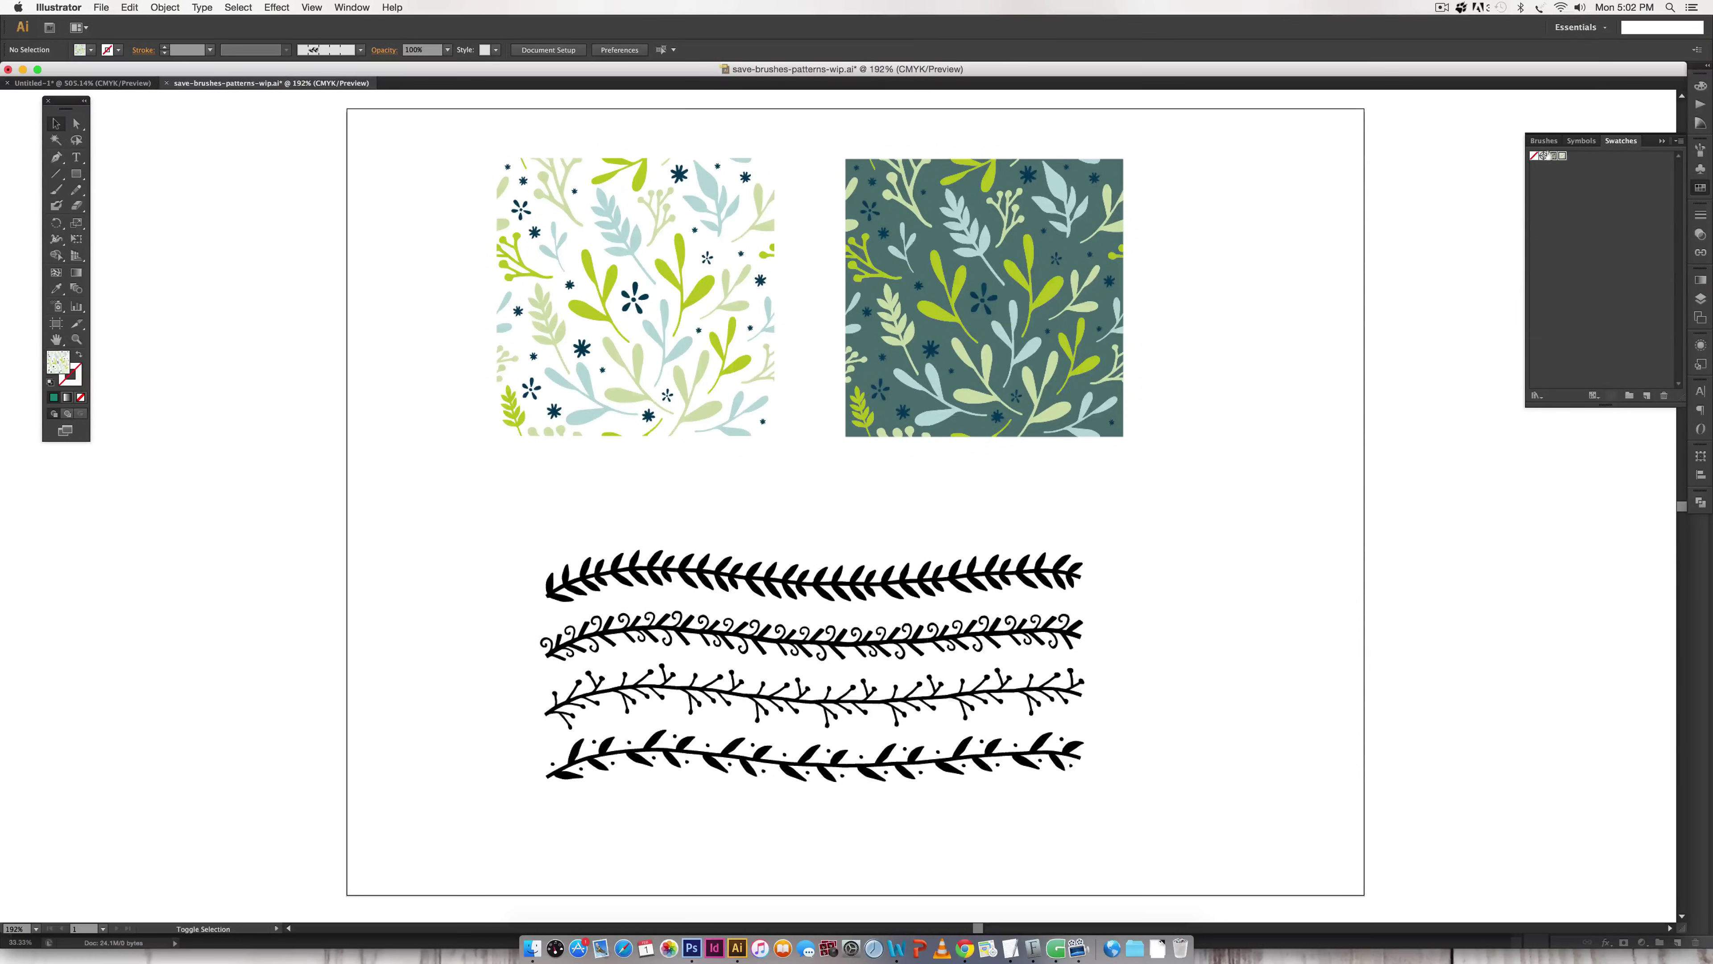
drag(1563, 156, 1662, 393)
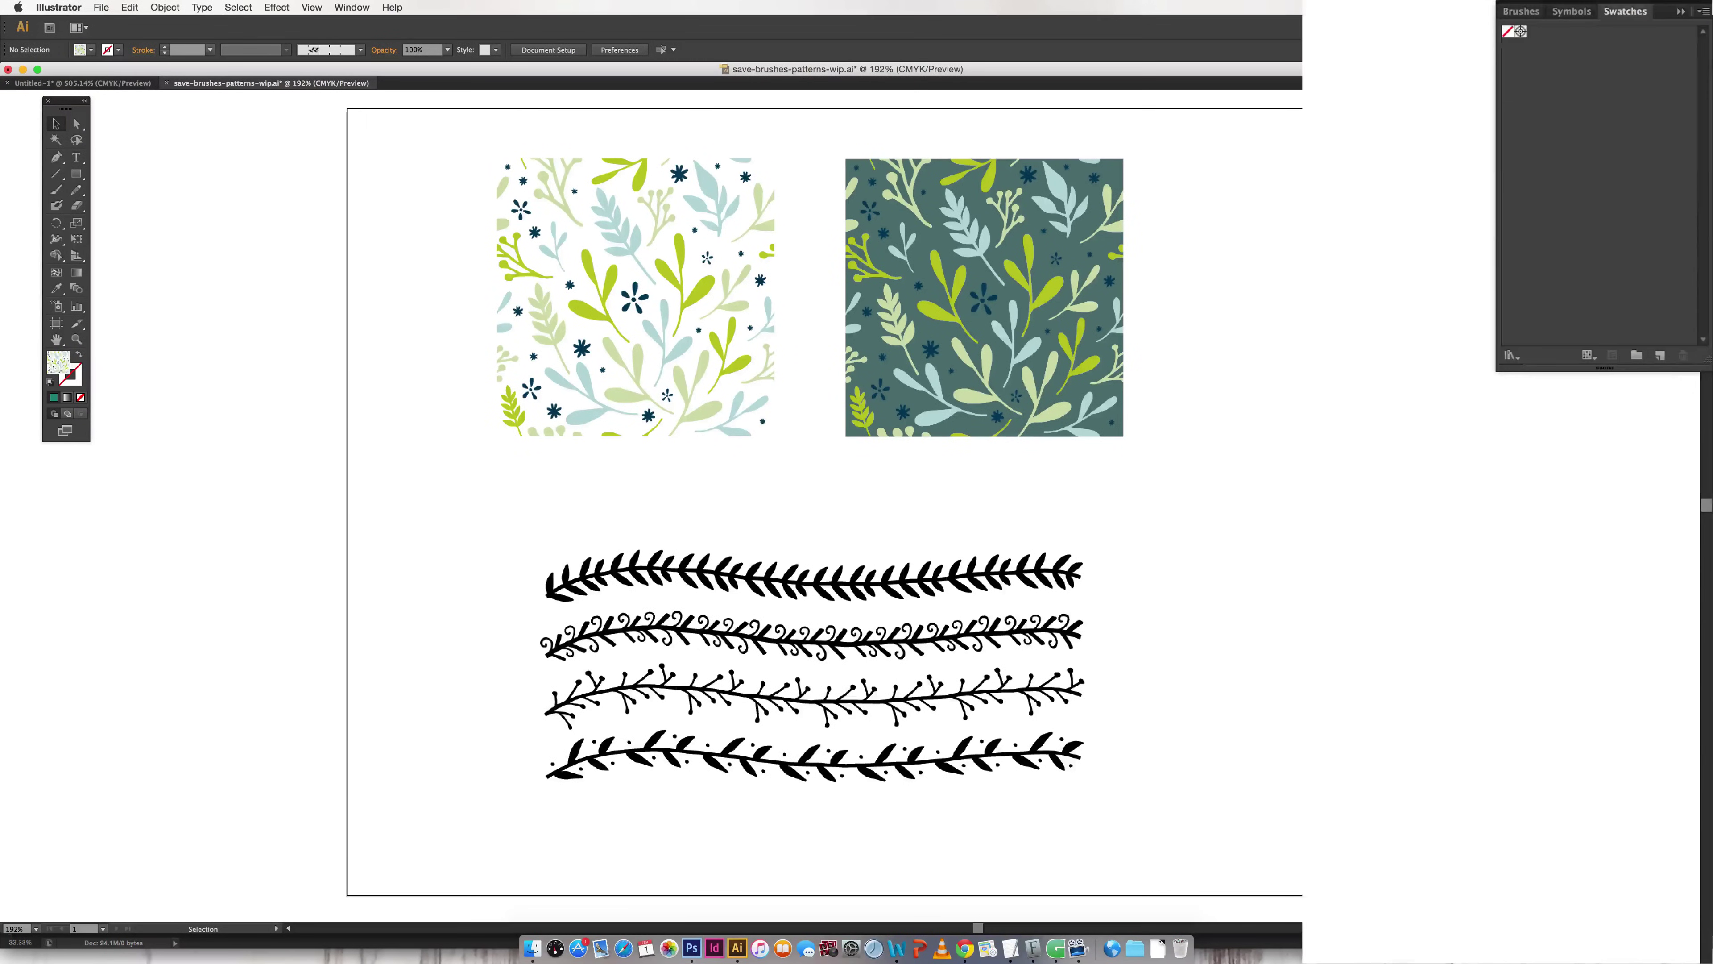
click(1705, 11)
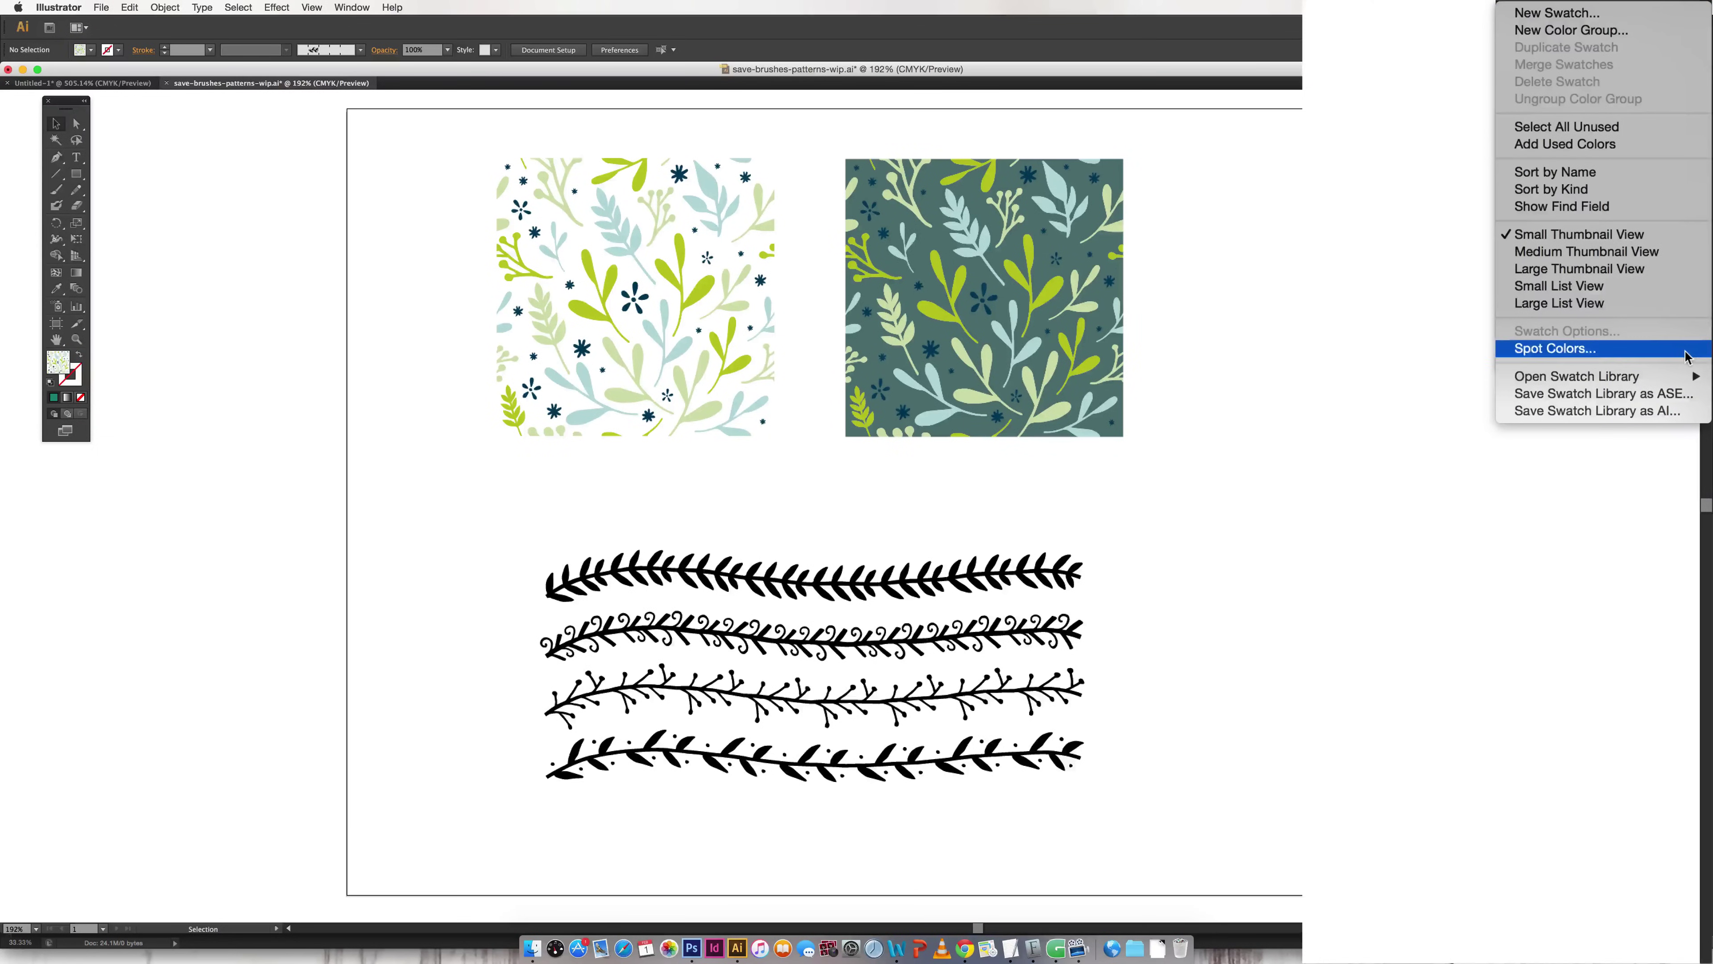
mouse_move(1618, 376)
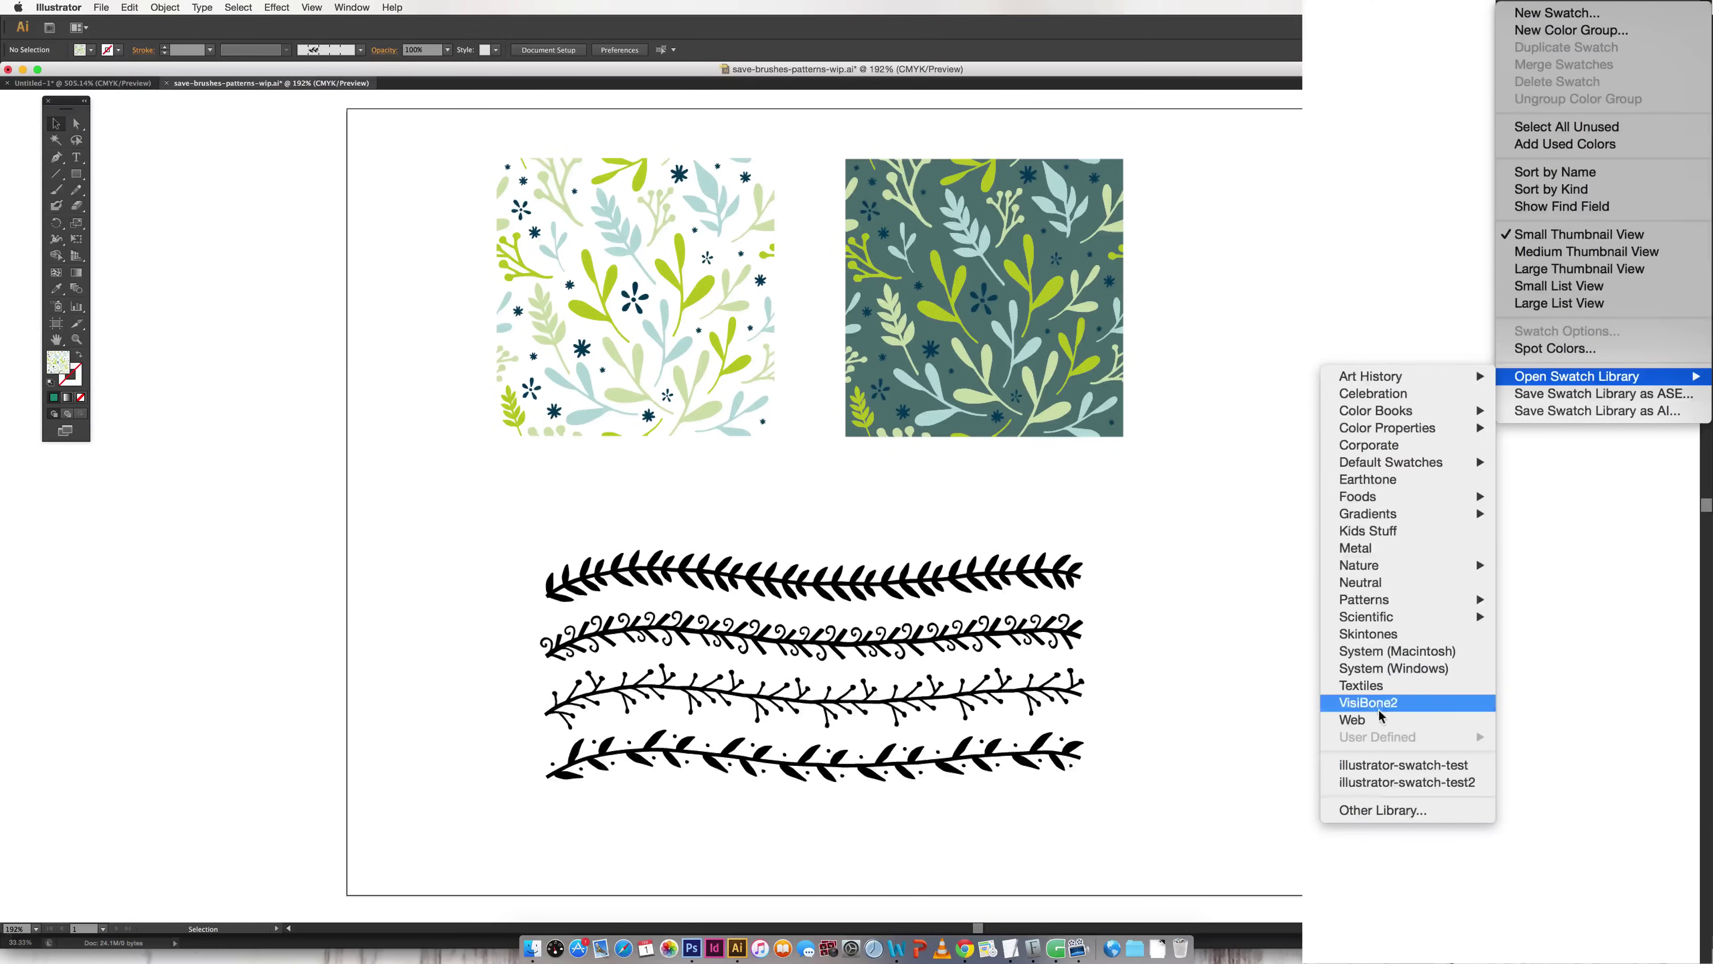
click(1376, 809)
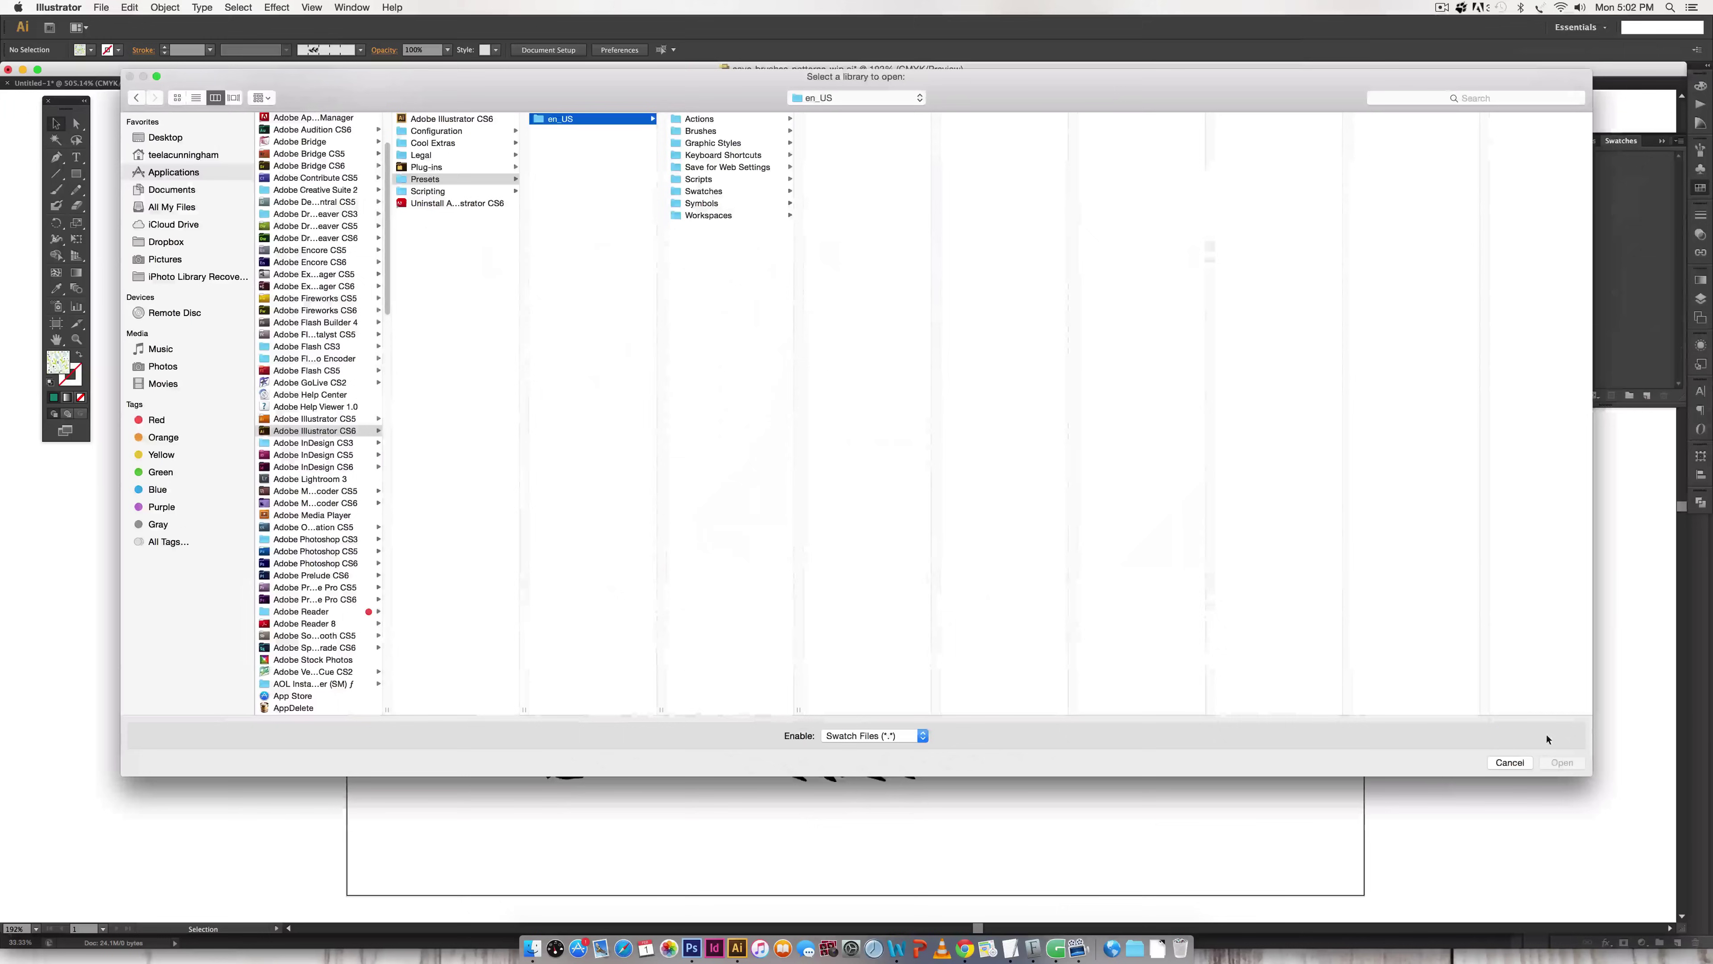
click(832, 98)
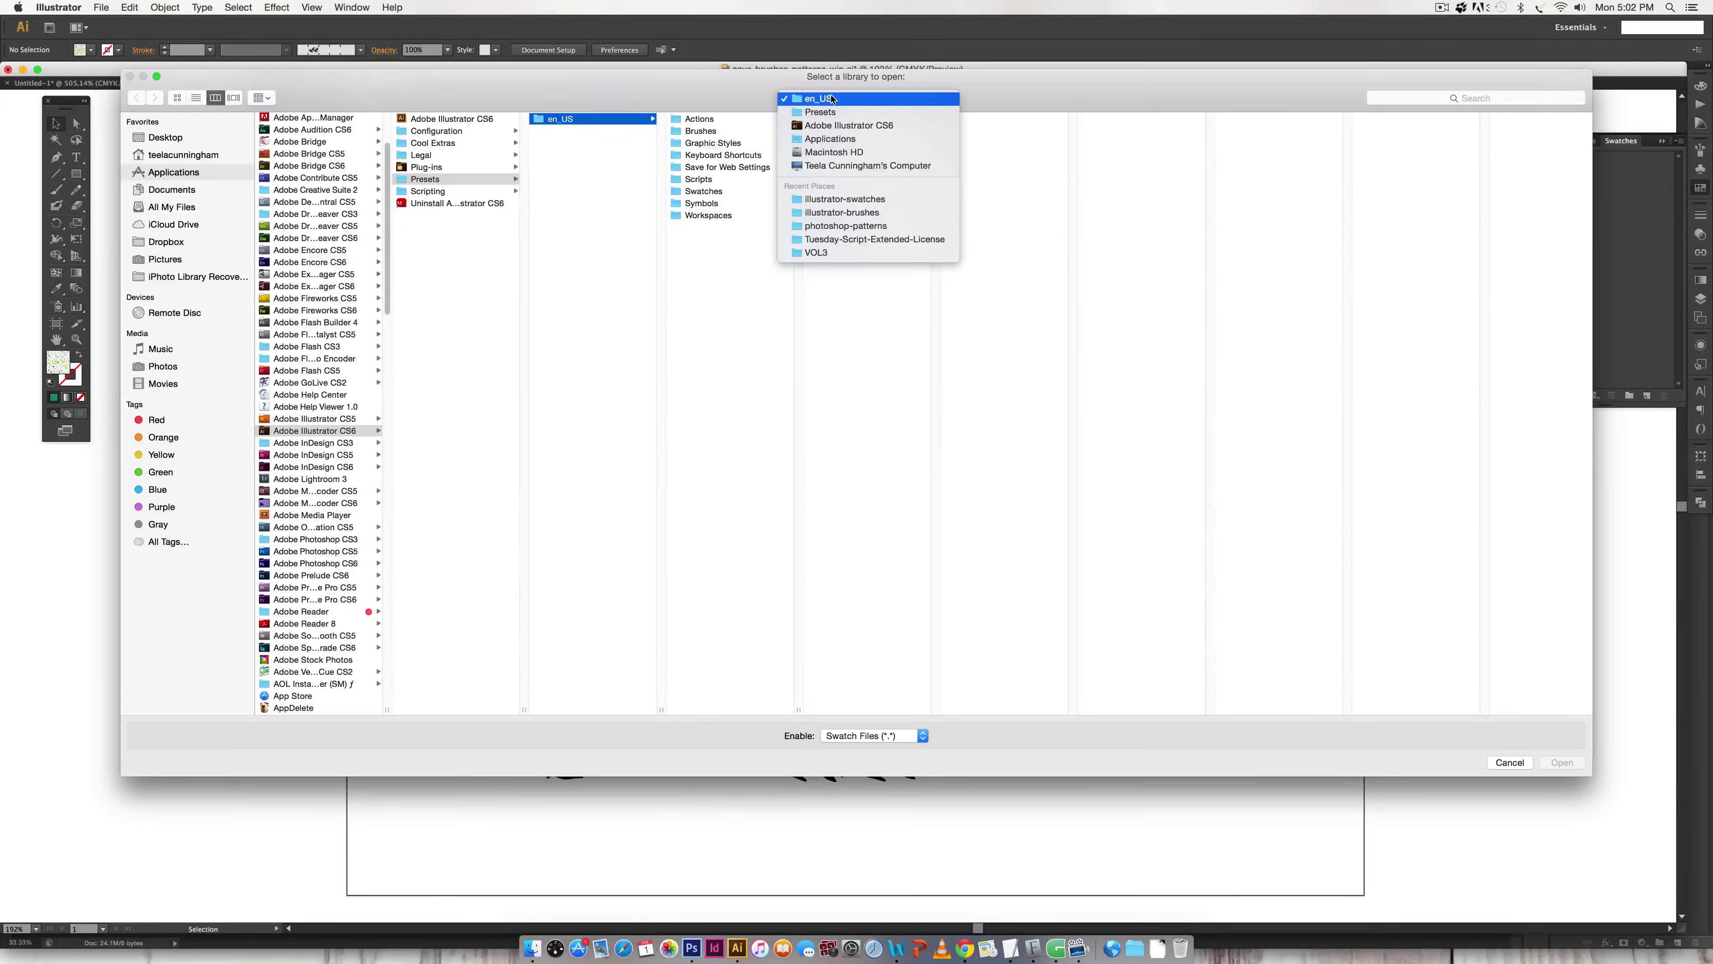
click(845, 198)
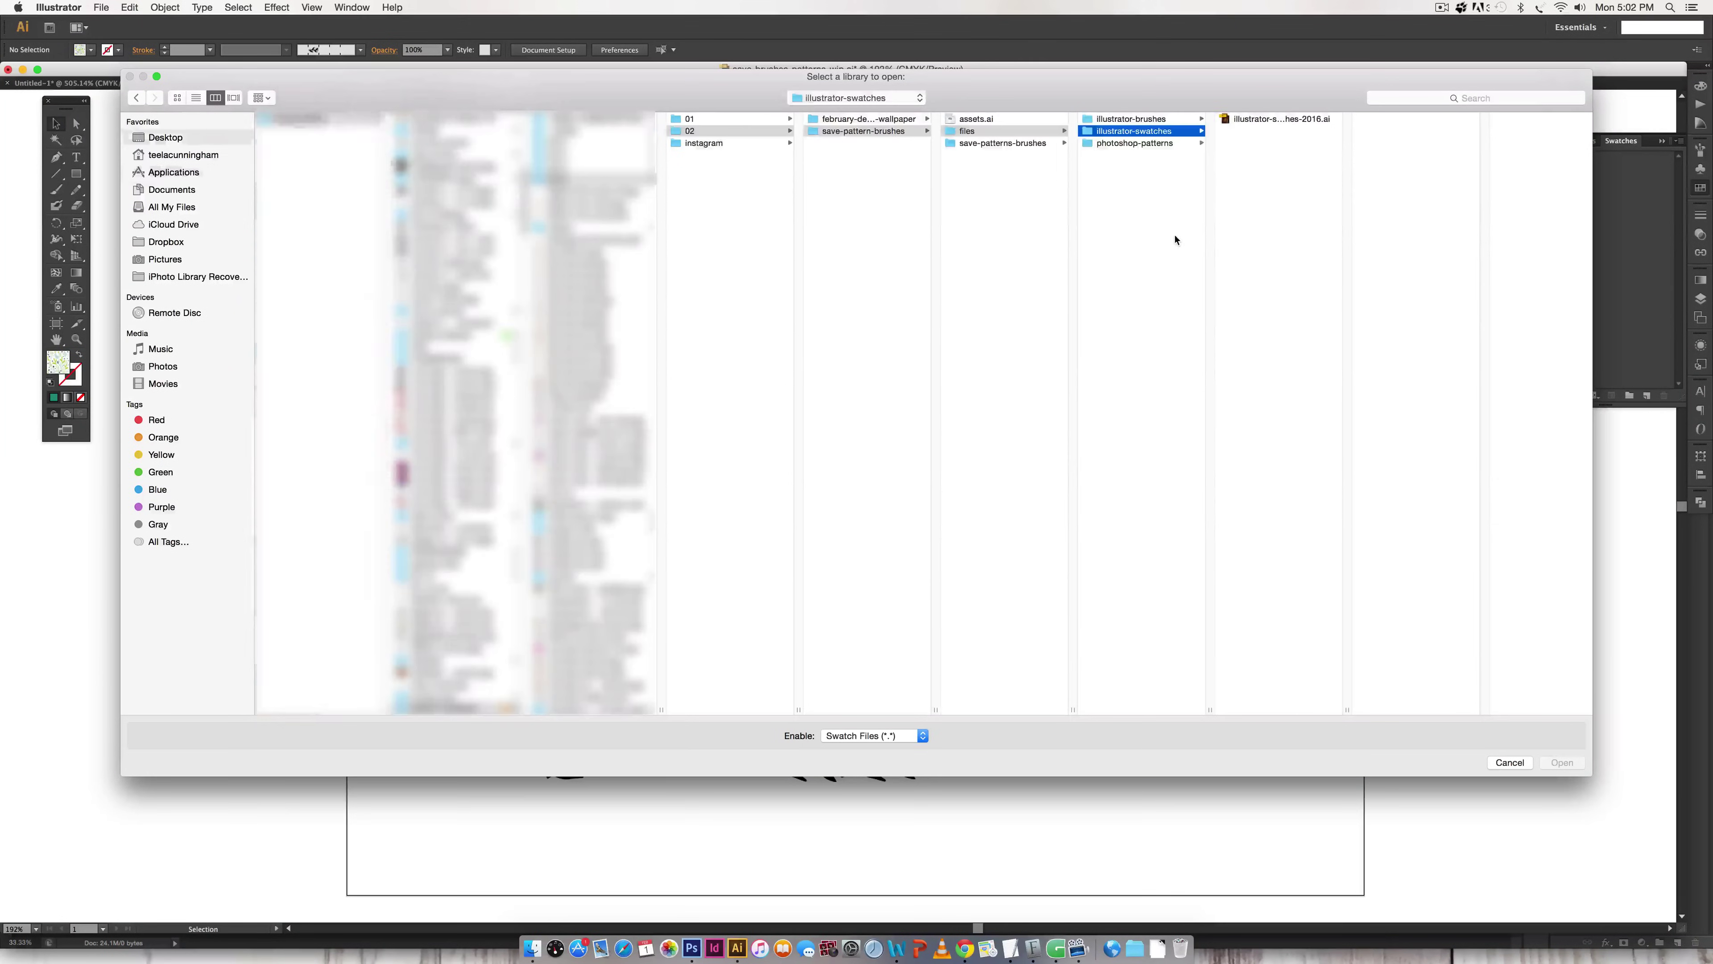
click(1280, 118)
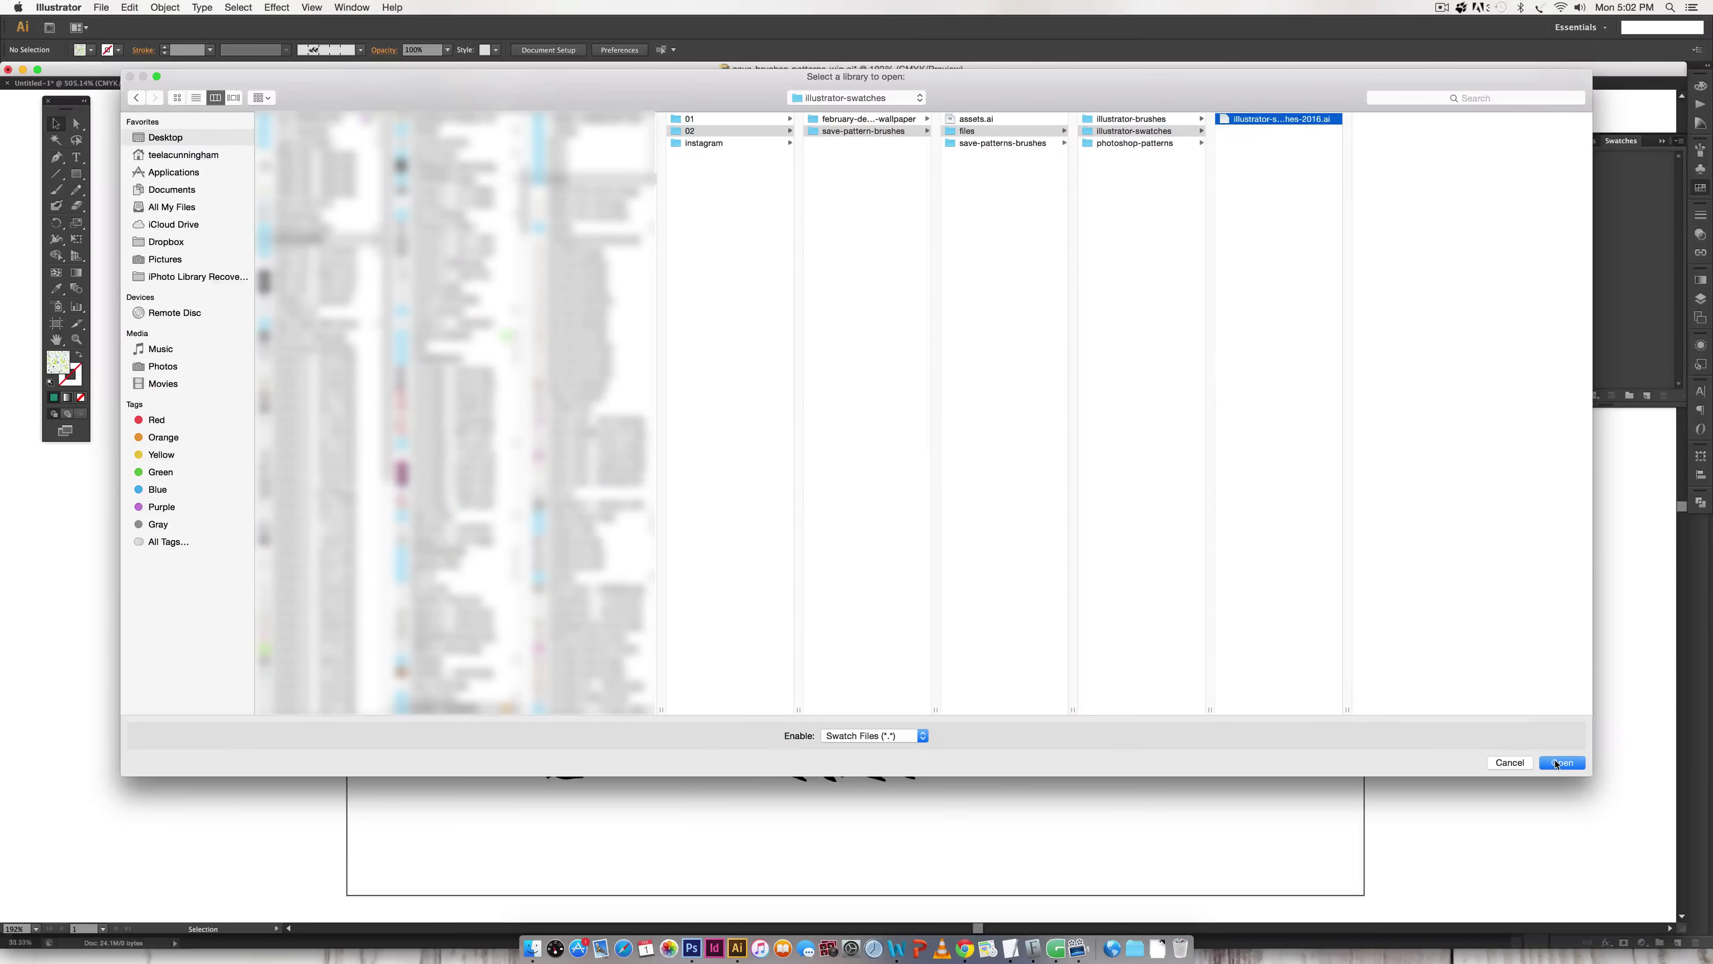
click(1560, 763)
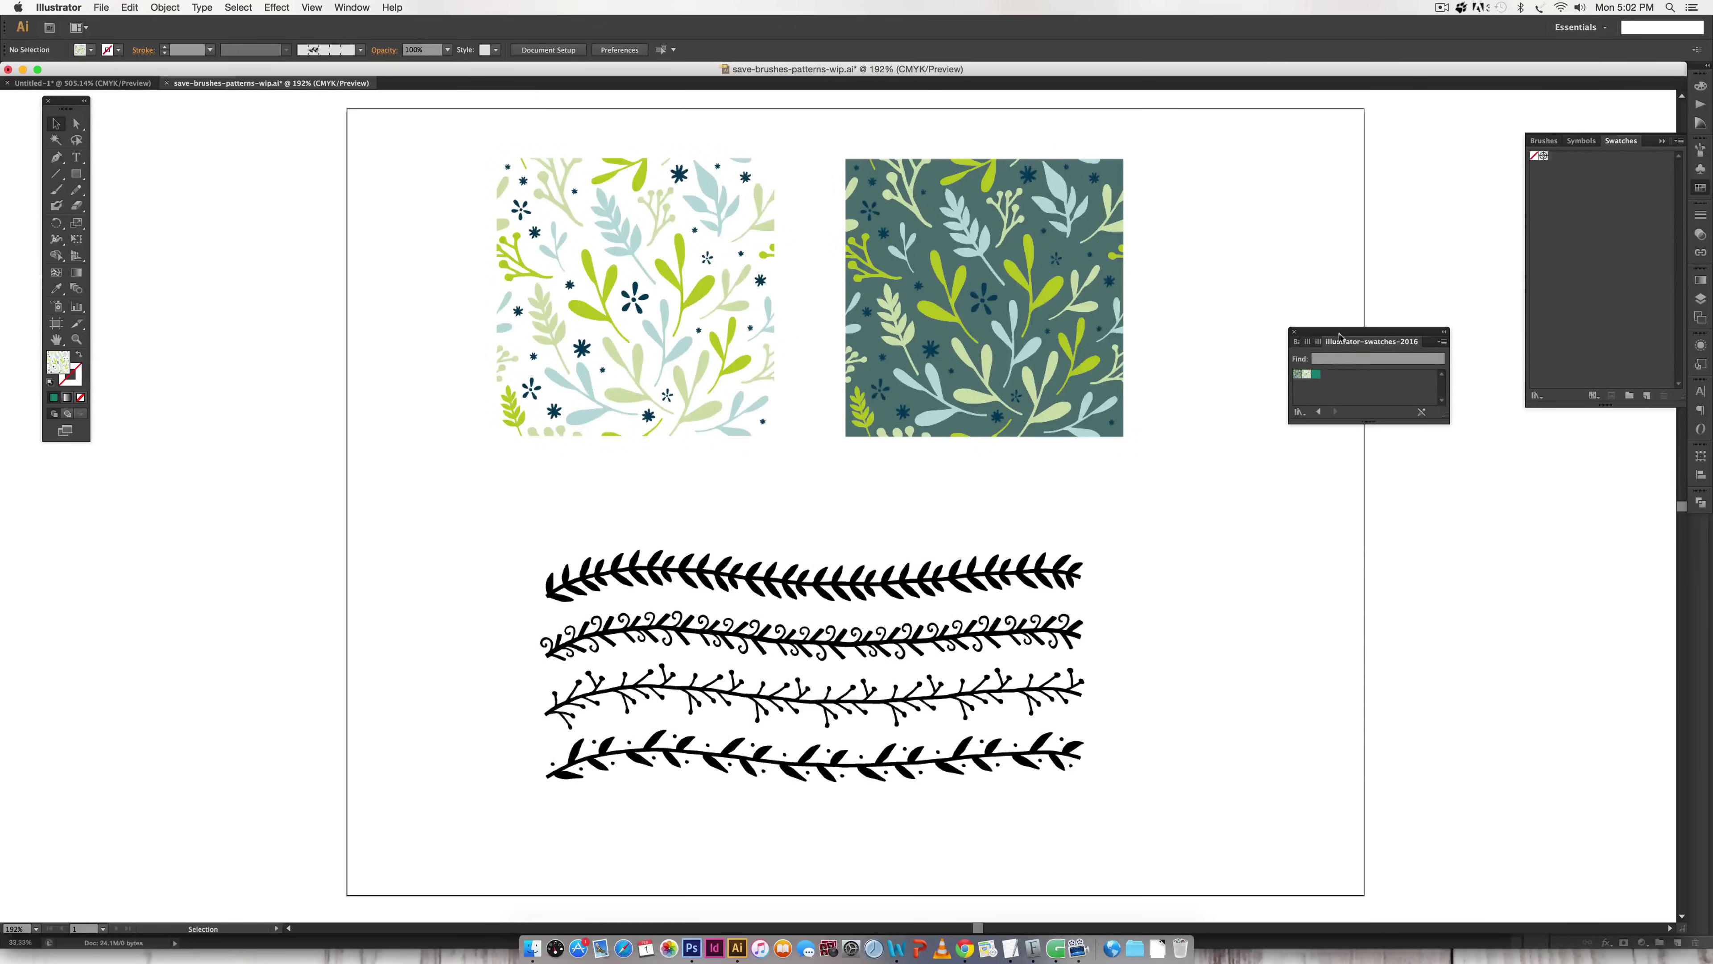
Add the light and dark floral patterns and the teal colour to the document swatches
click(1316, 374)
click(1299, 374)
click(1306, 374)
click(1316, 374)
drag(1315, 376, 1606, 256)
click(1296, 332)
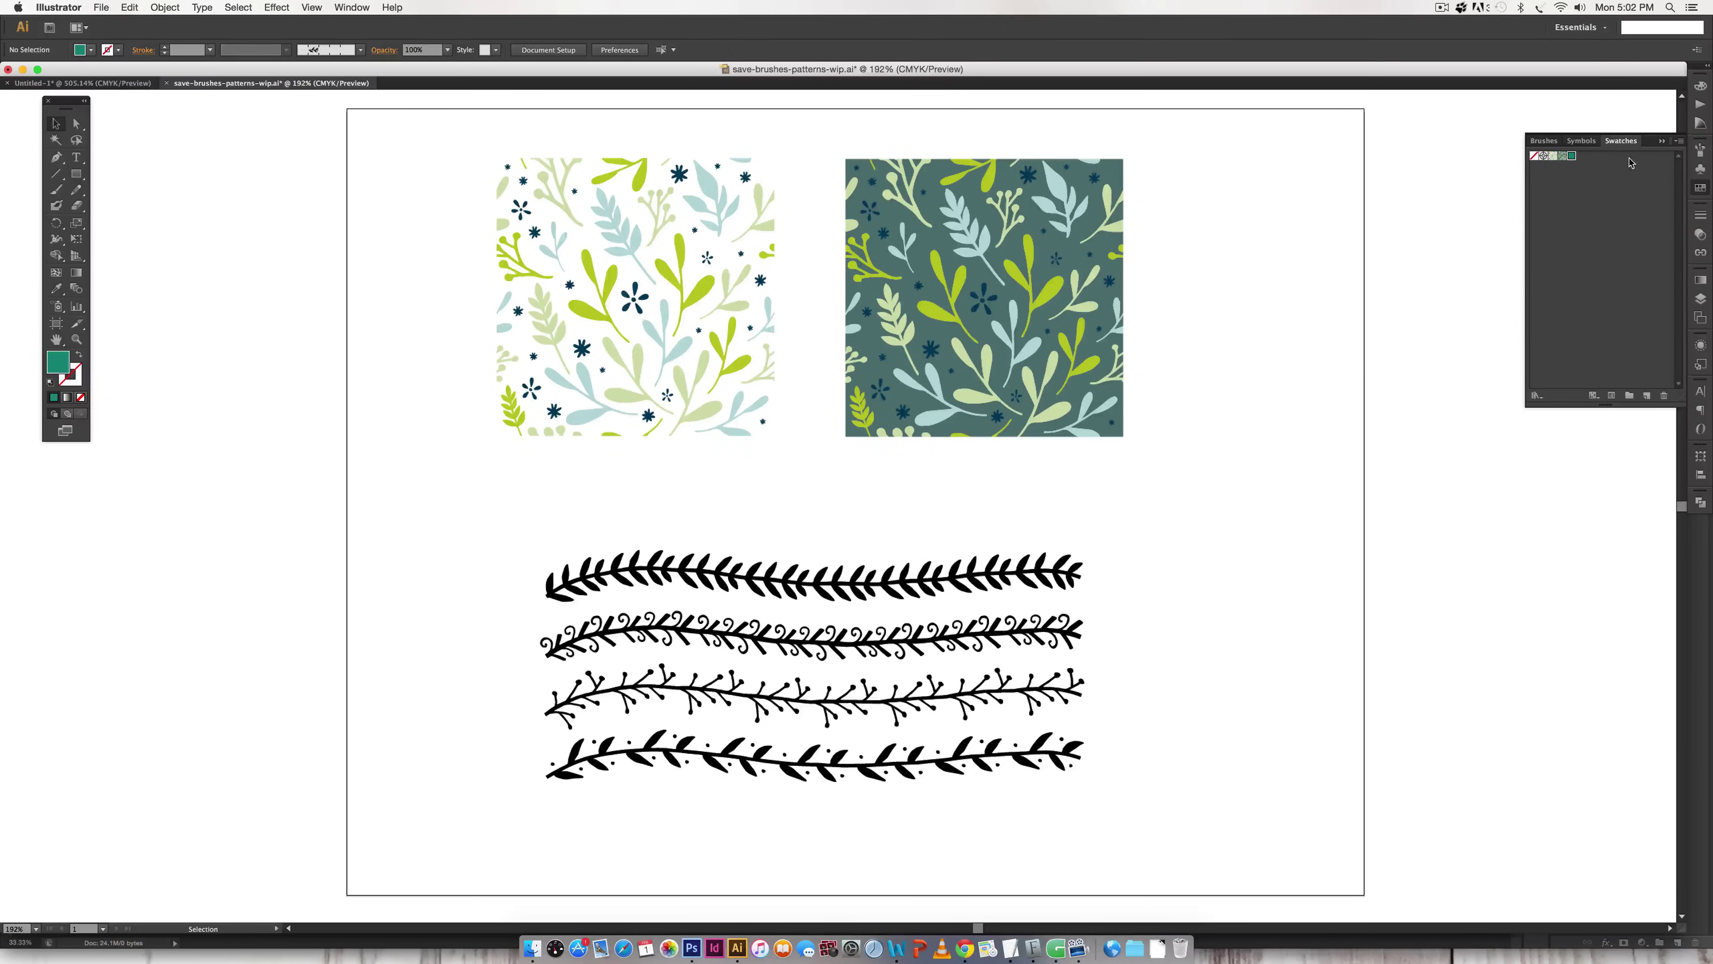
Save the brushes as illustrator-brushes-feb2016 in the illustrator-brushes folder
click(1661, 141)
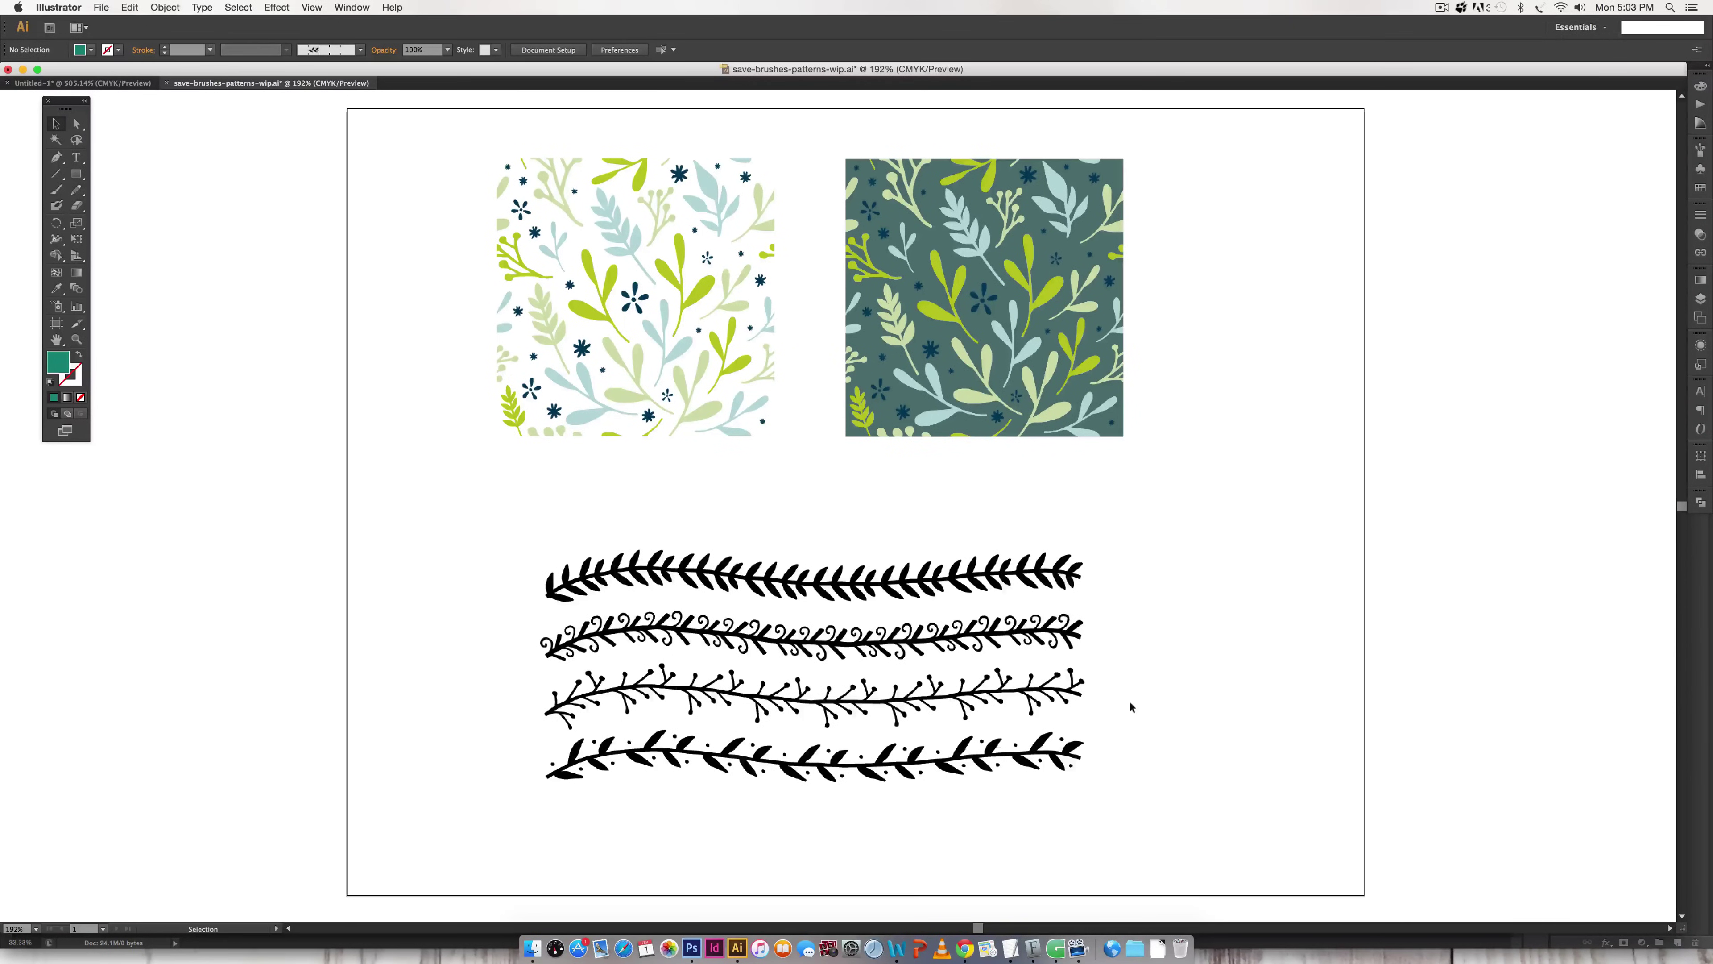
click(1701, 150)
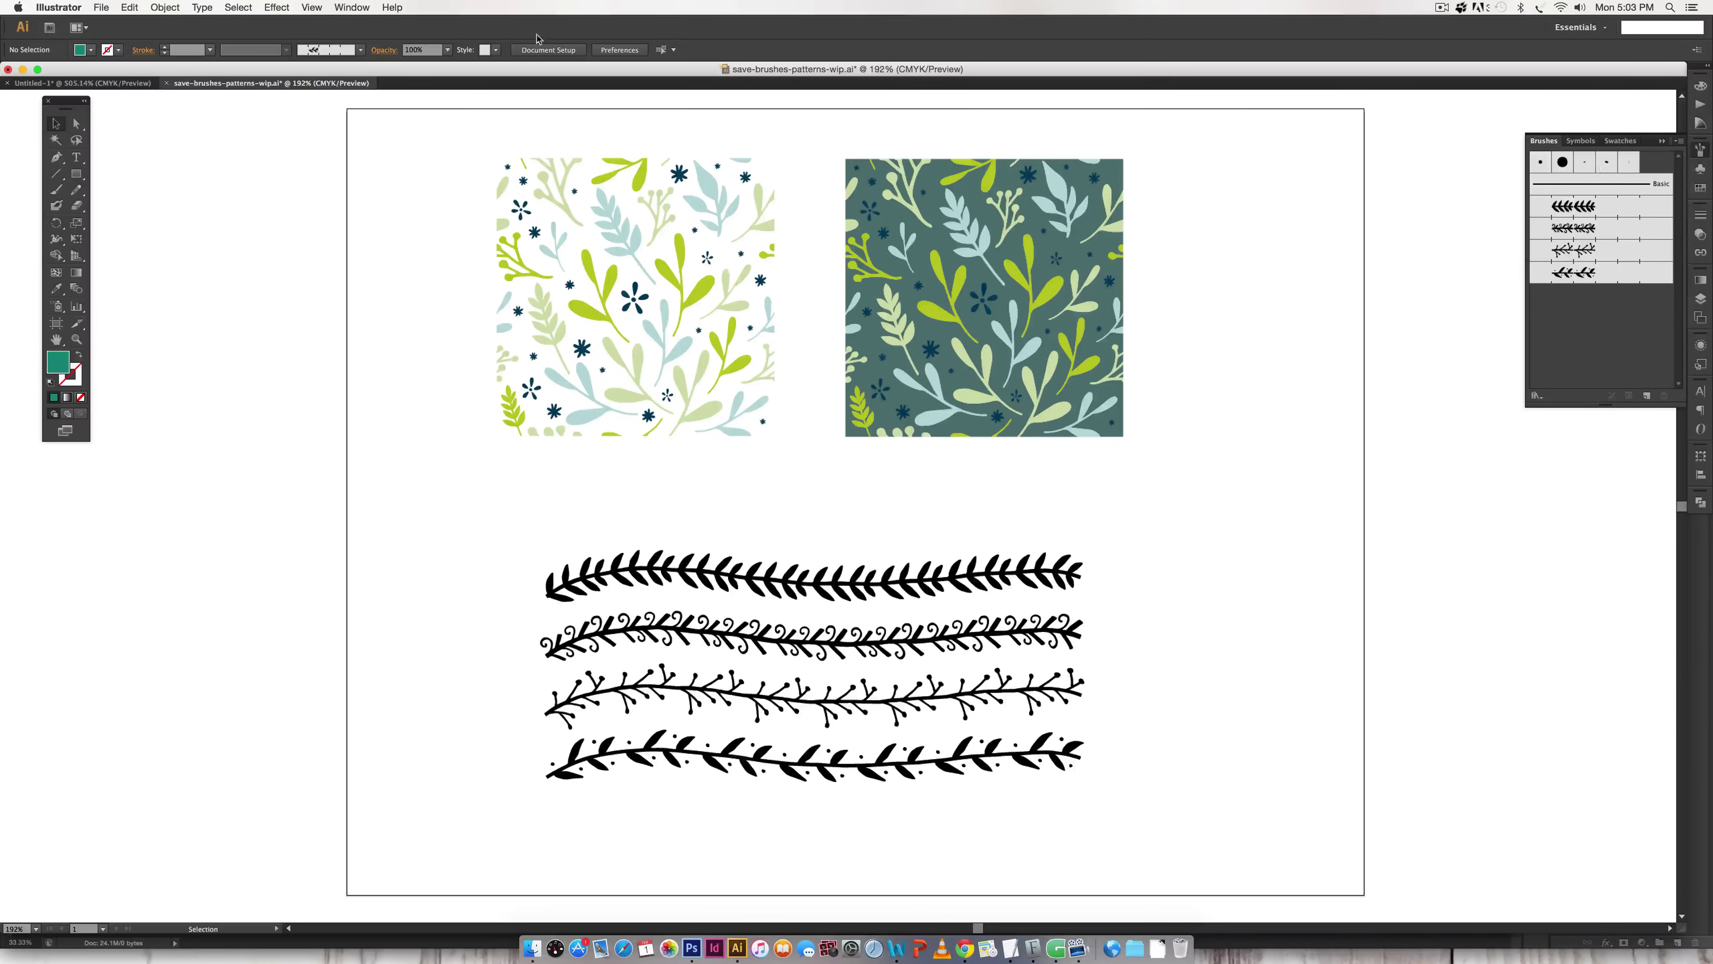
click(352, 7)
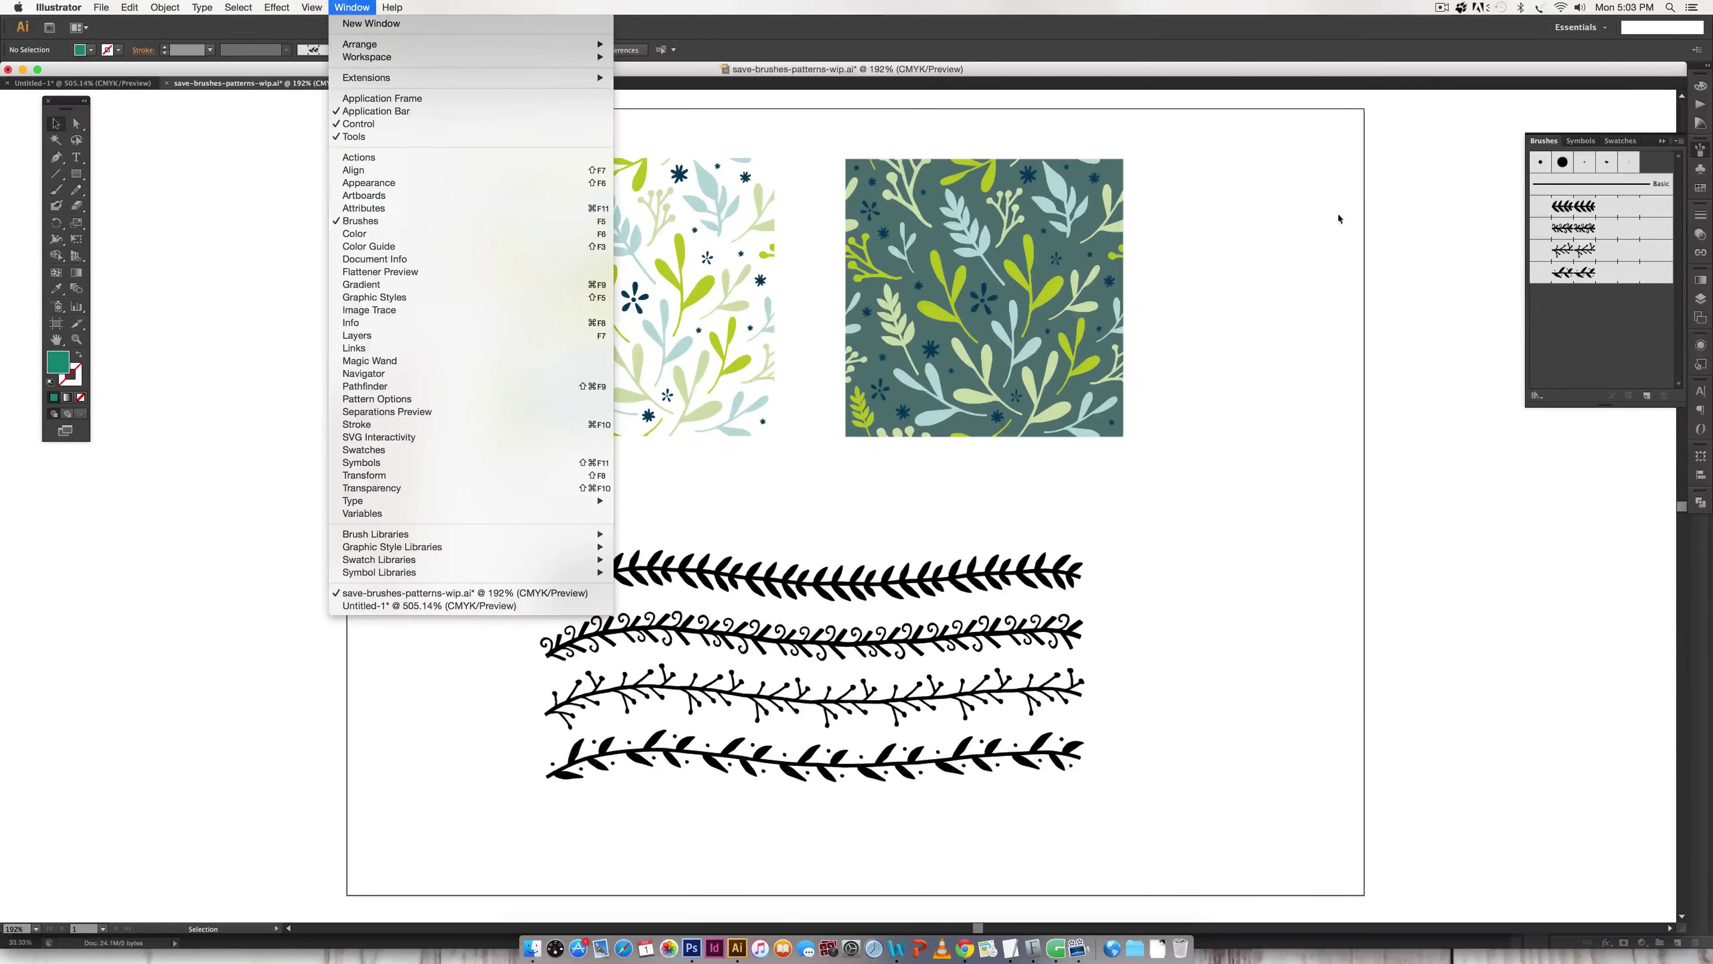
click(1394, 236)
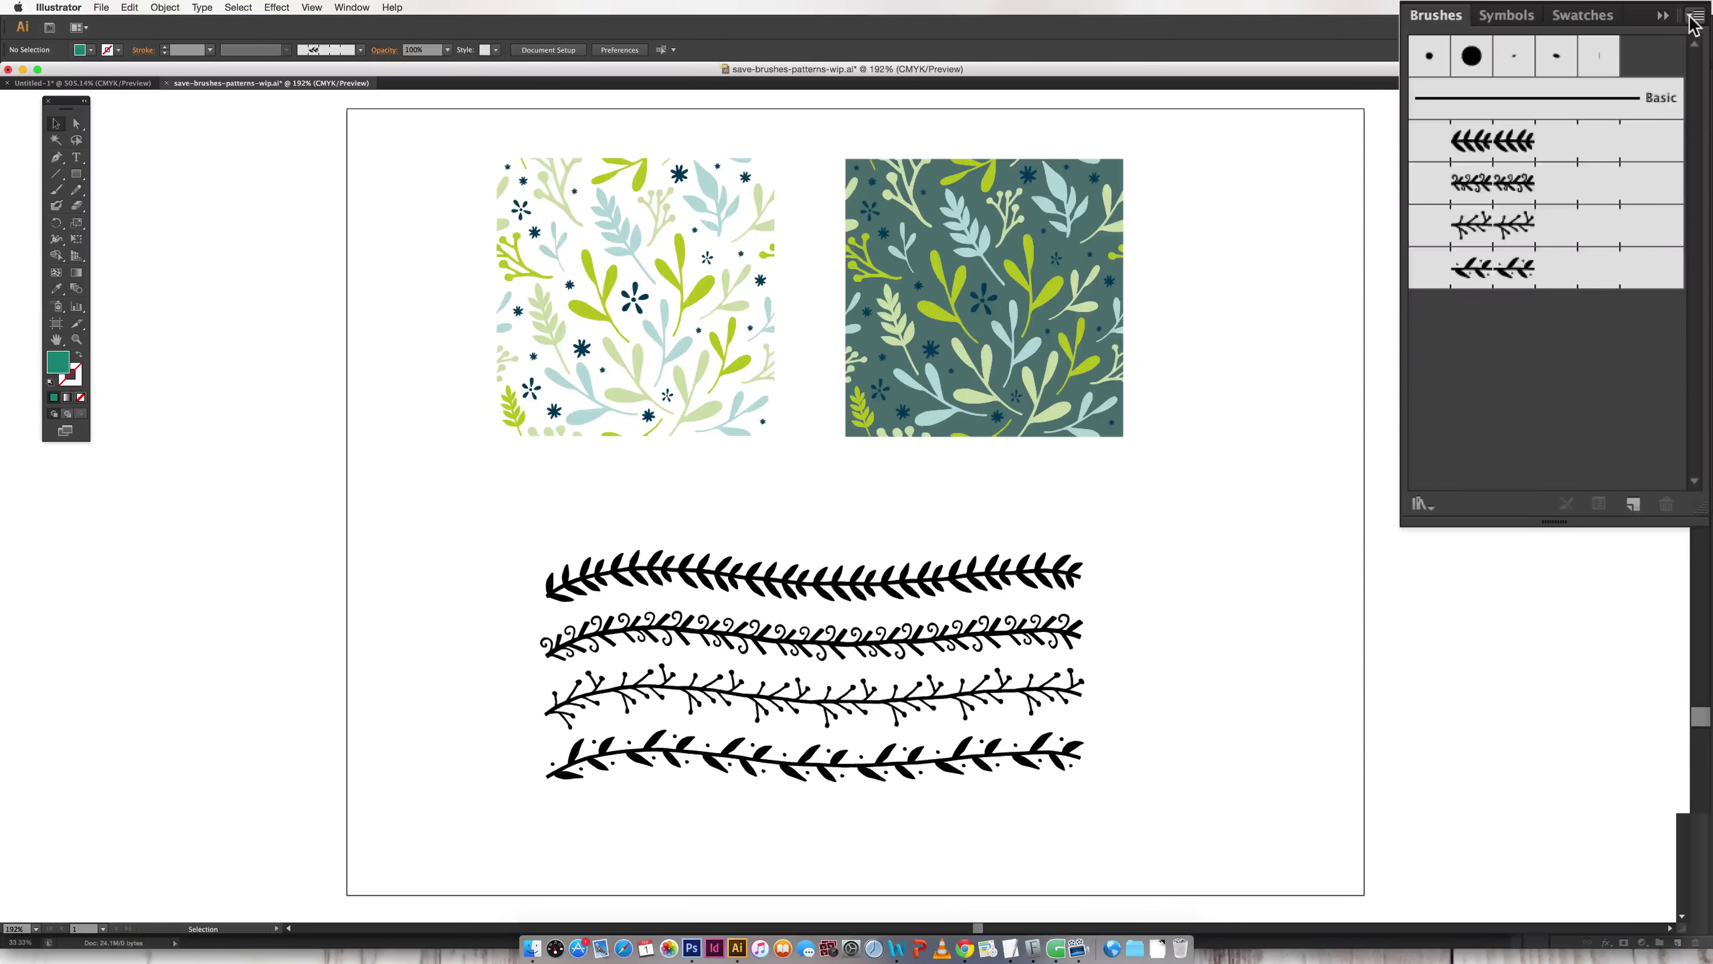
click(1694, 20)
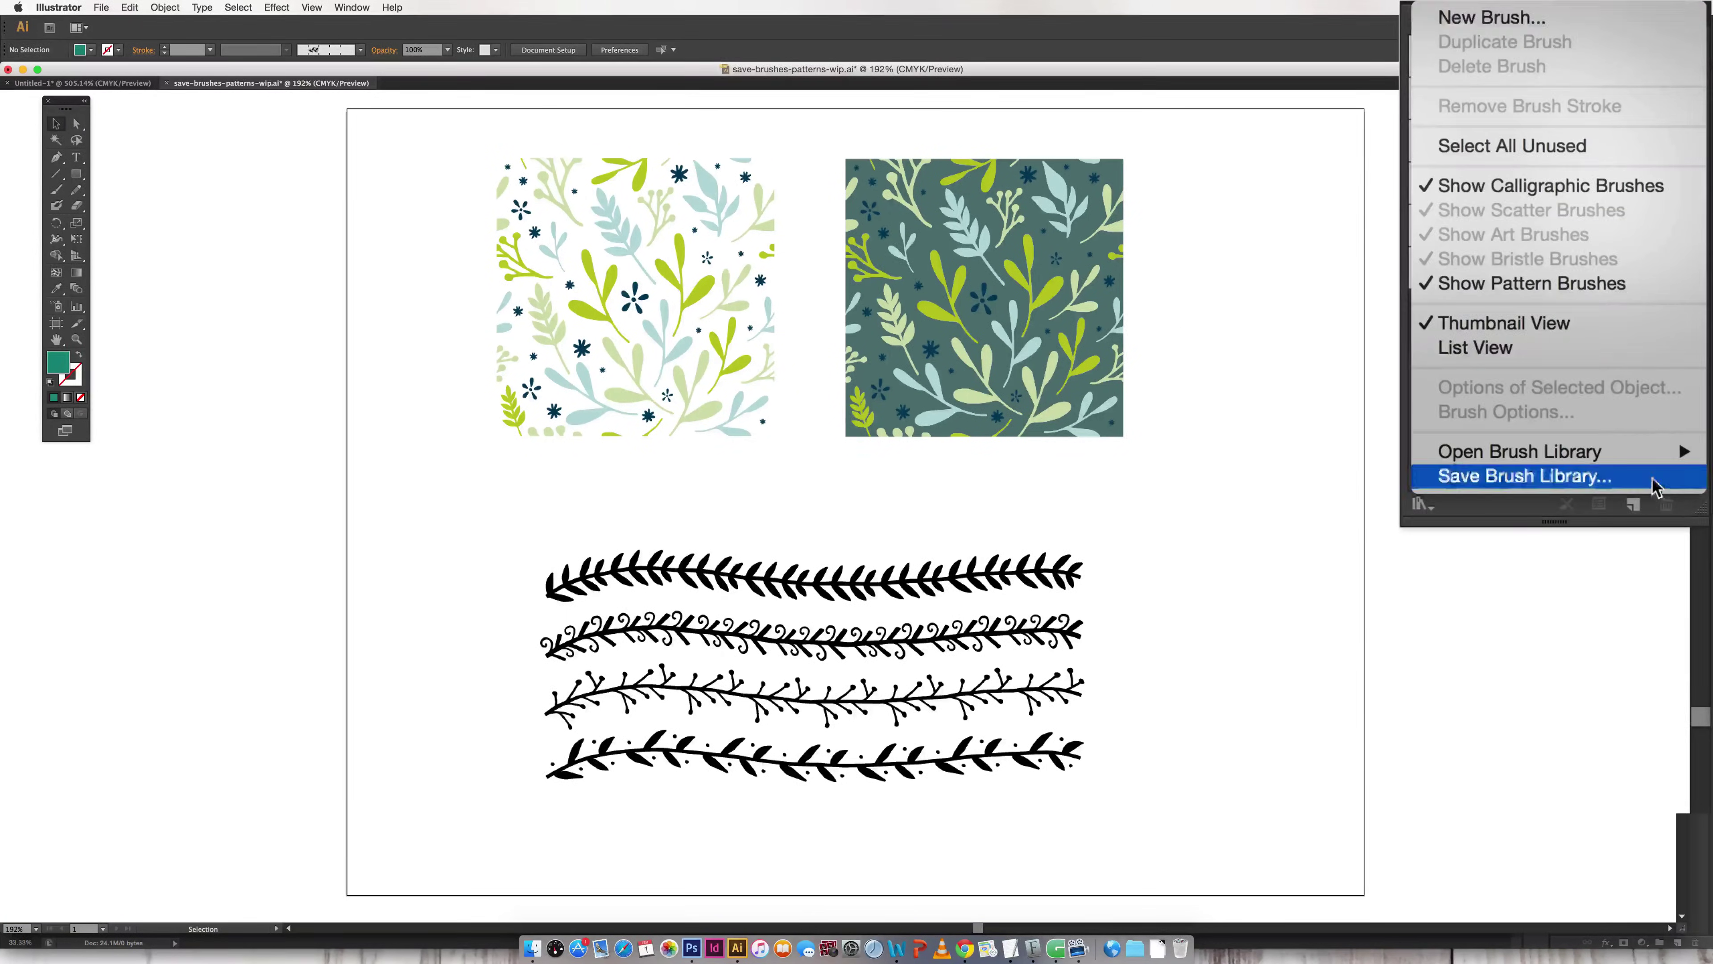
click(1635, 481)
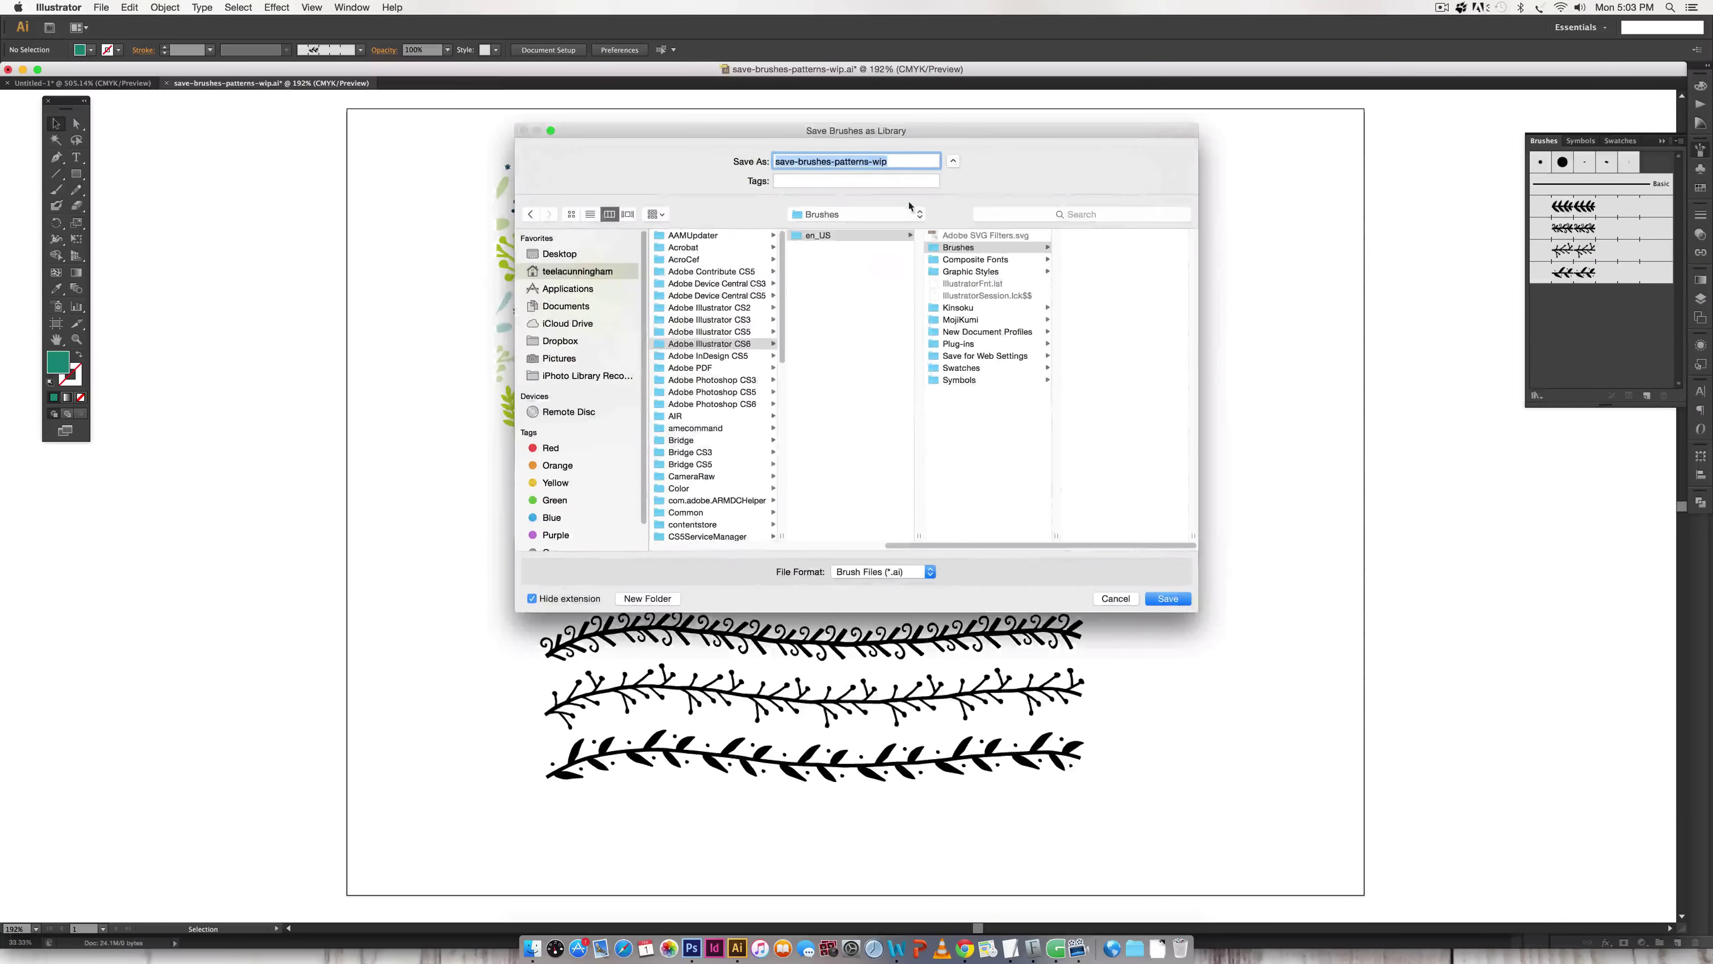
click(883, 221)
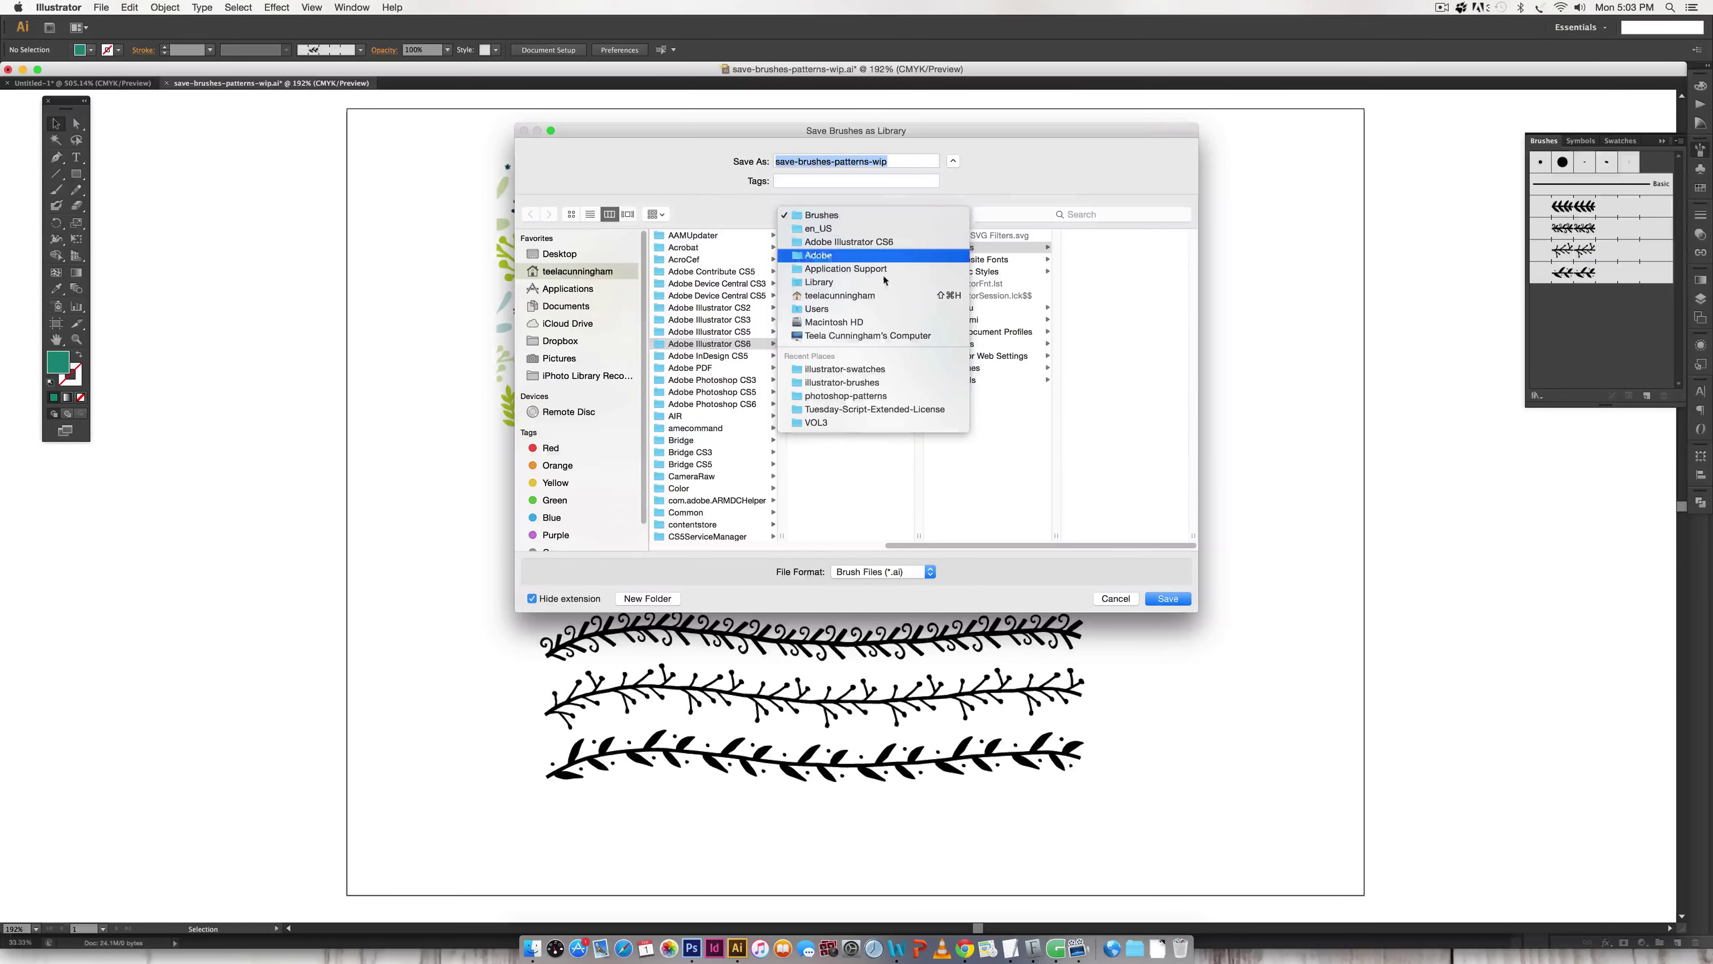
click(892, 383)
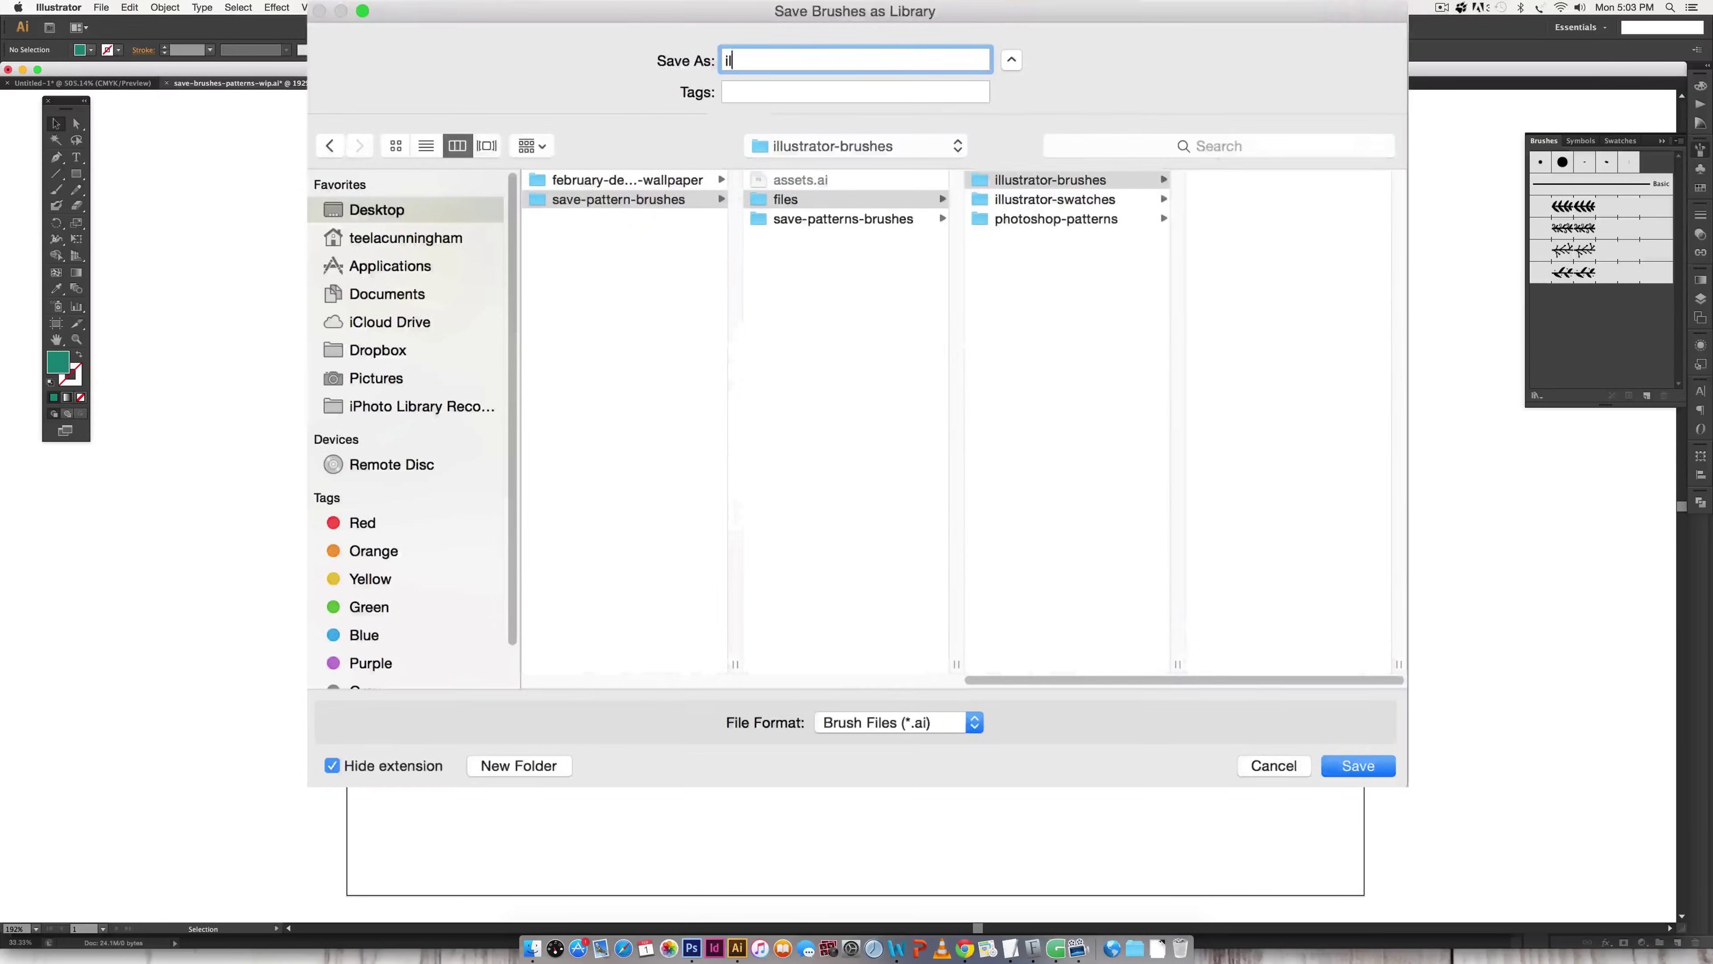
text(ustrator-)
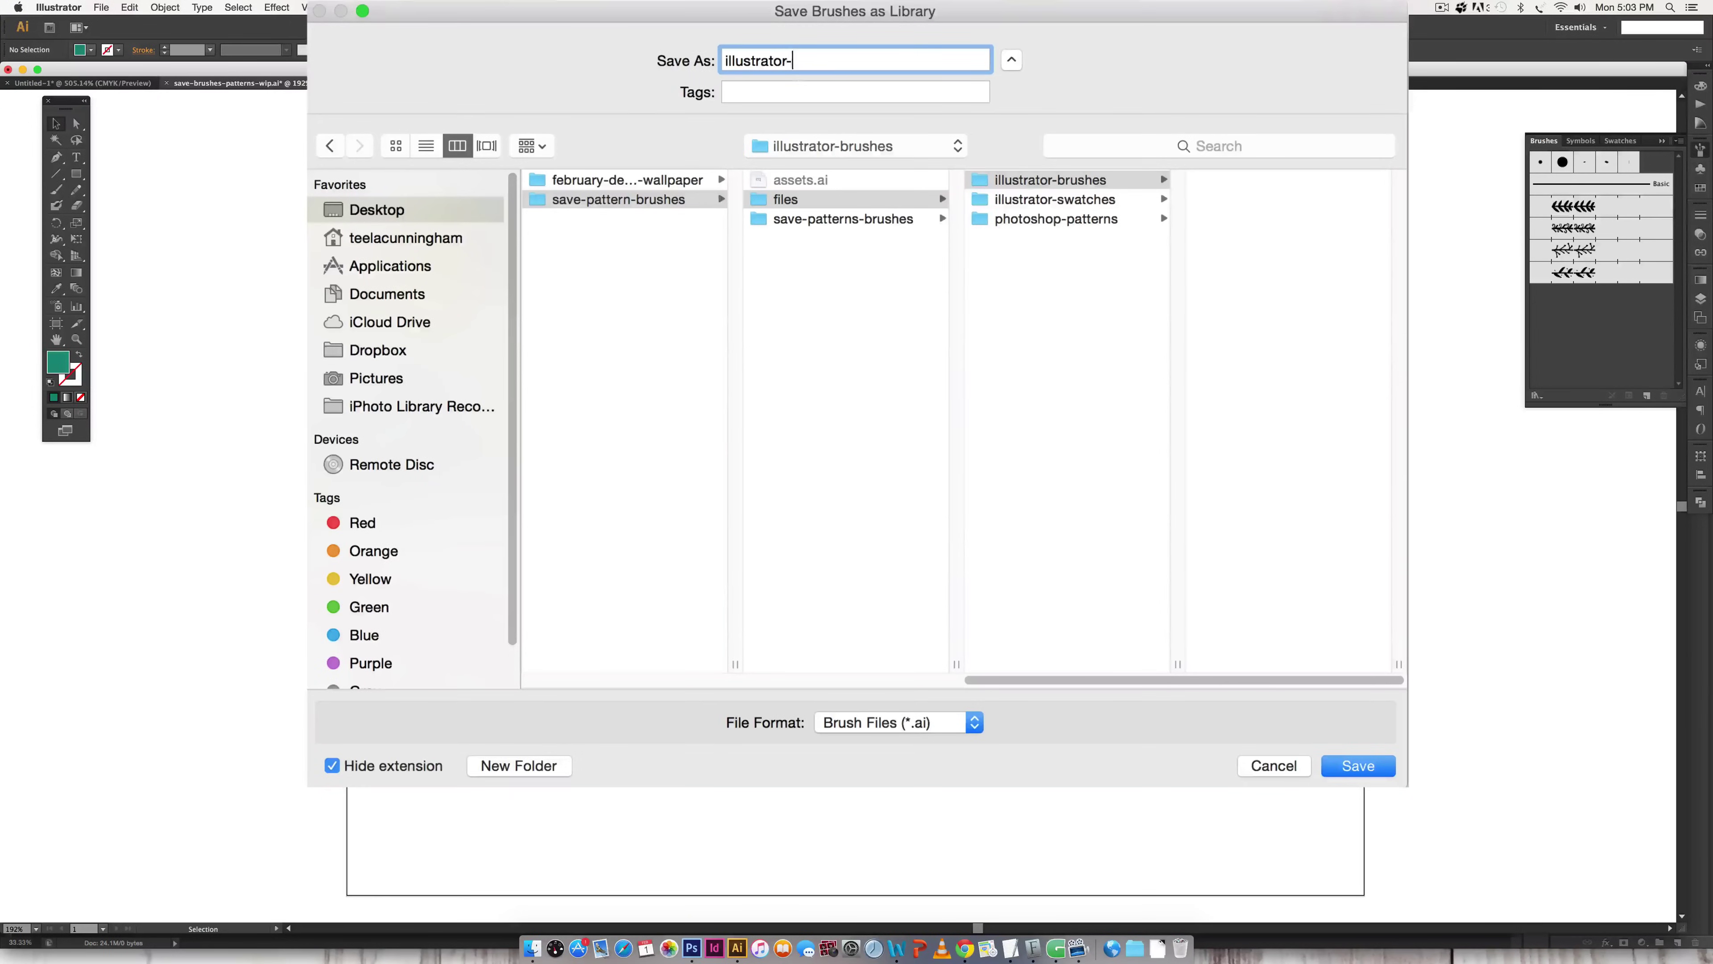
text(brushes-feb2016)
click(1355, 765)
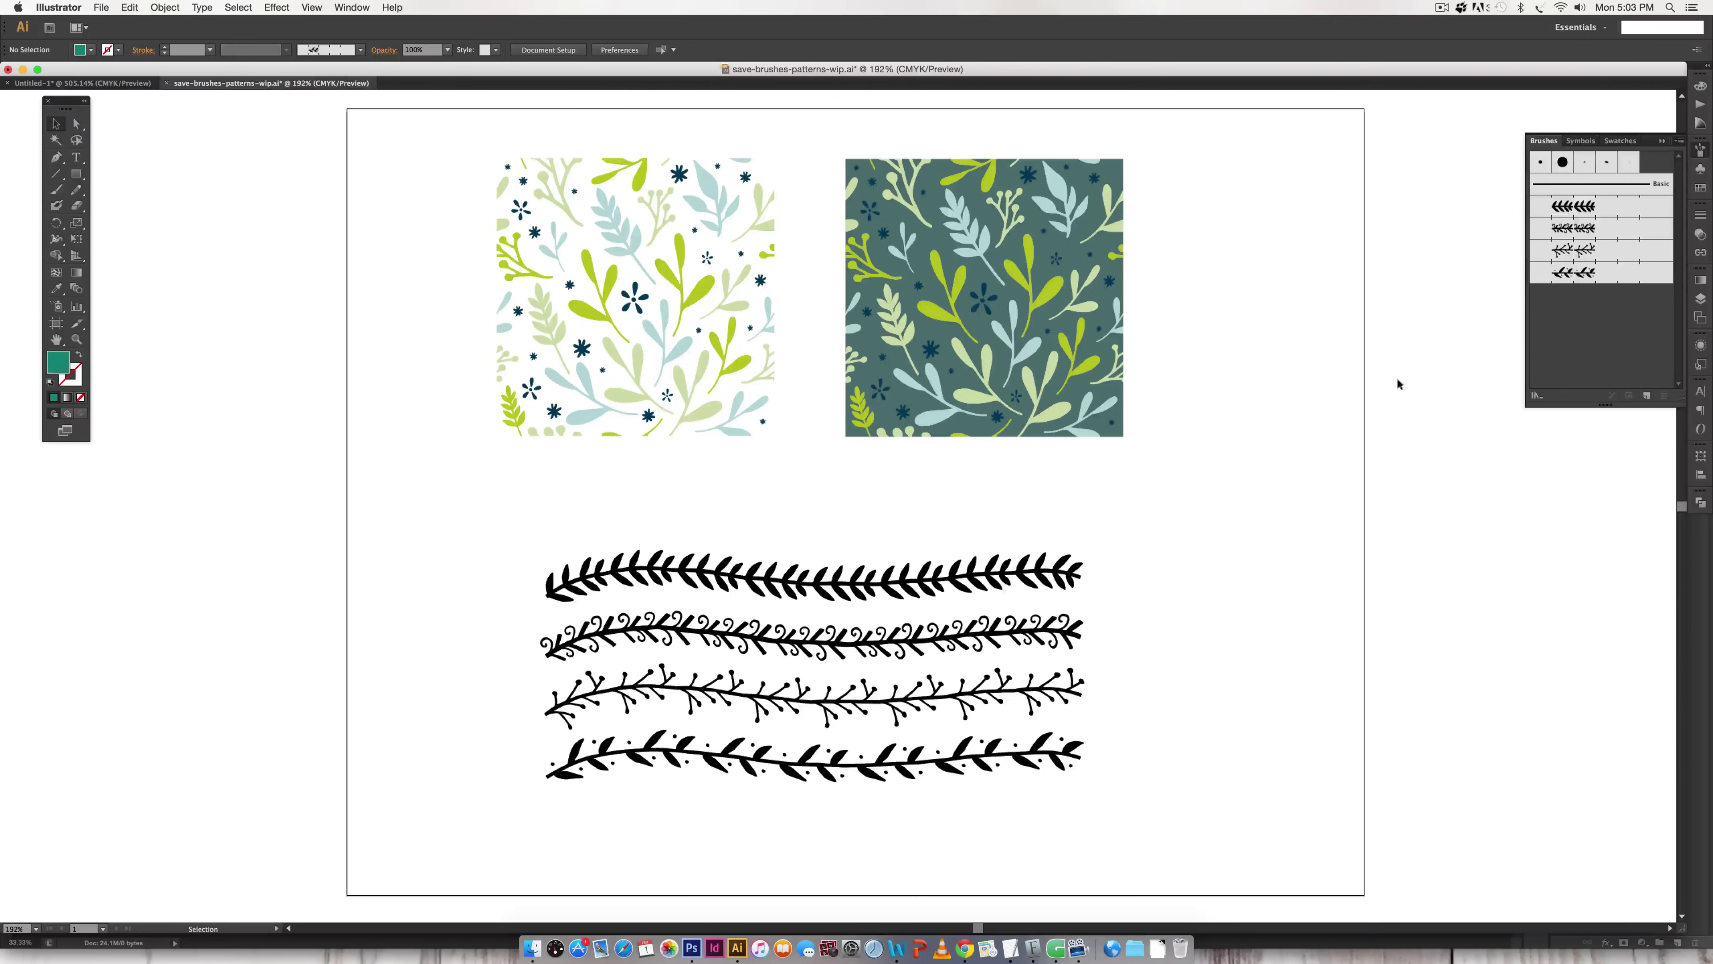
Select all four vine brushes and delete them
click(1618, 213)
shift+click(1643, 274)
click(1663, 397)
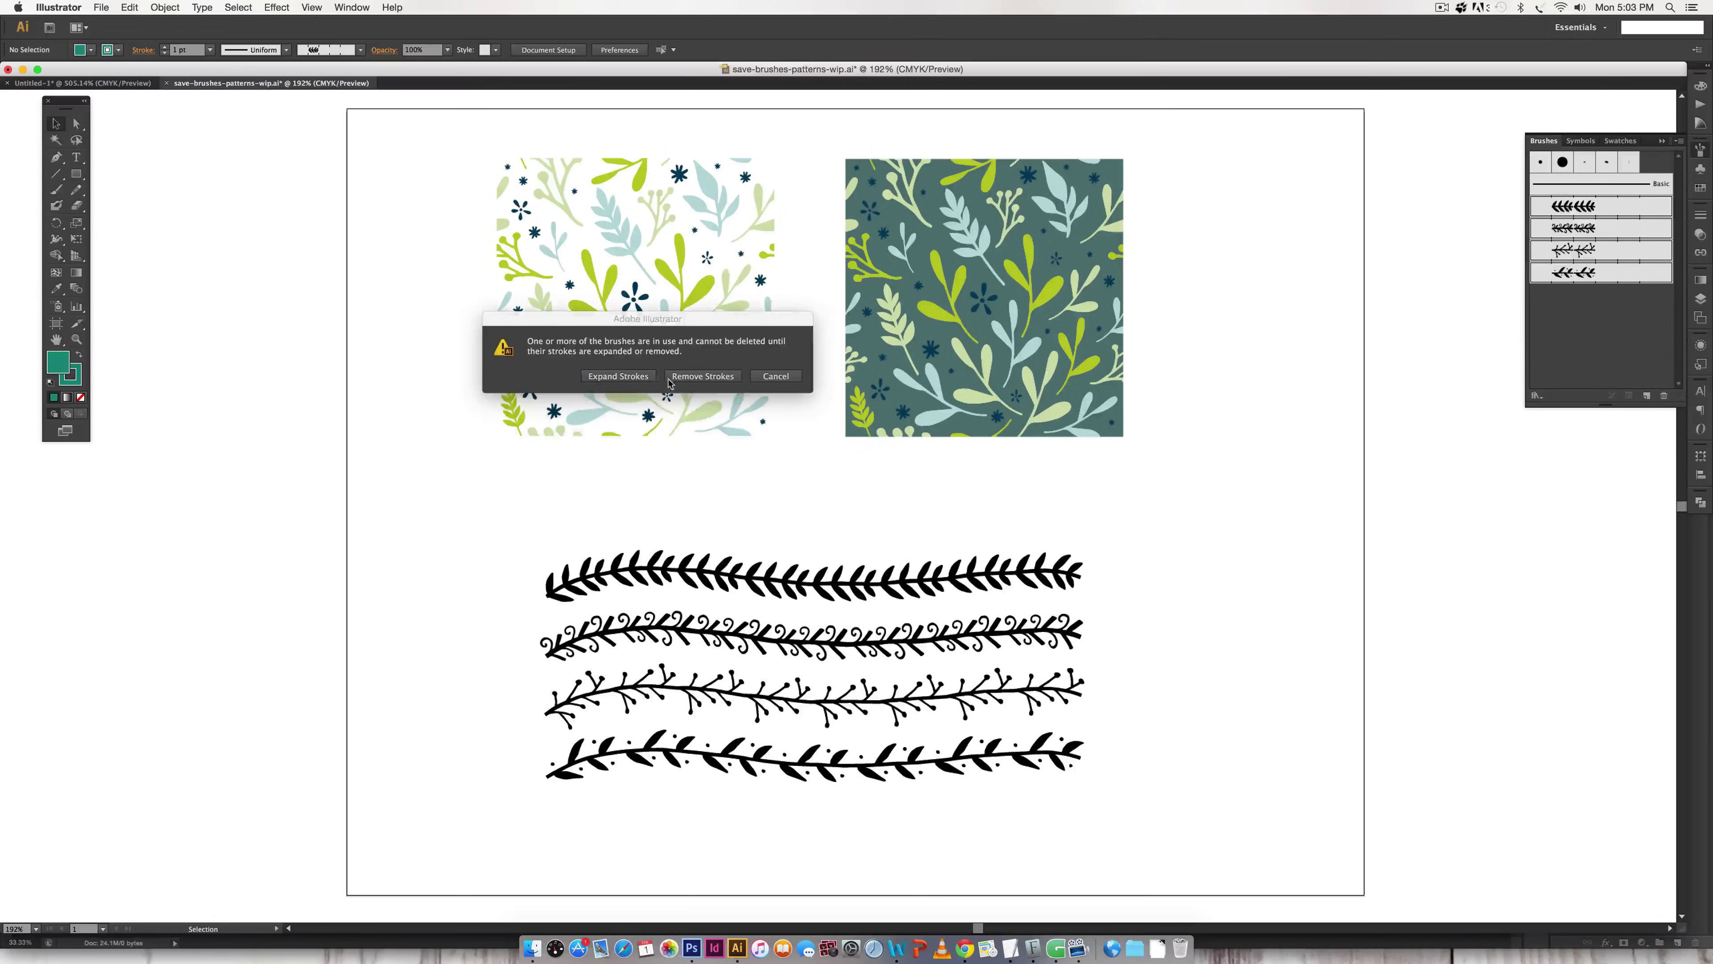
Remove the brush strokes from the vines and open the illustrator-brushes-feb2016 library
click(704, 376)
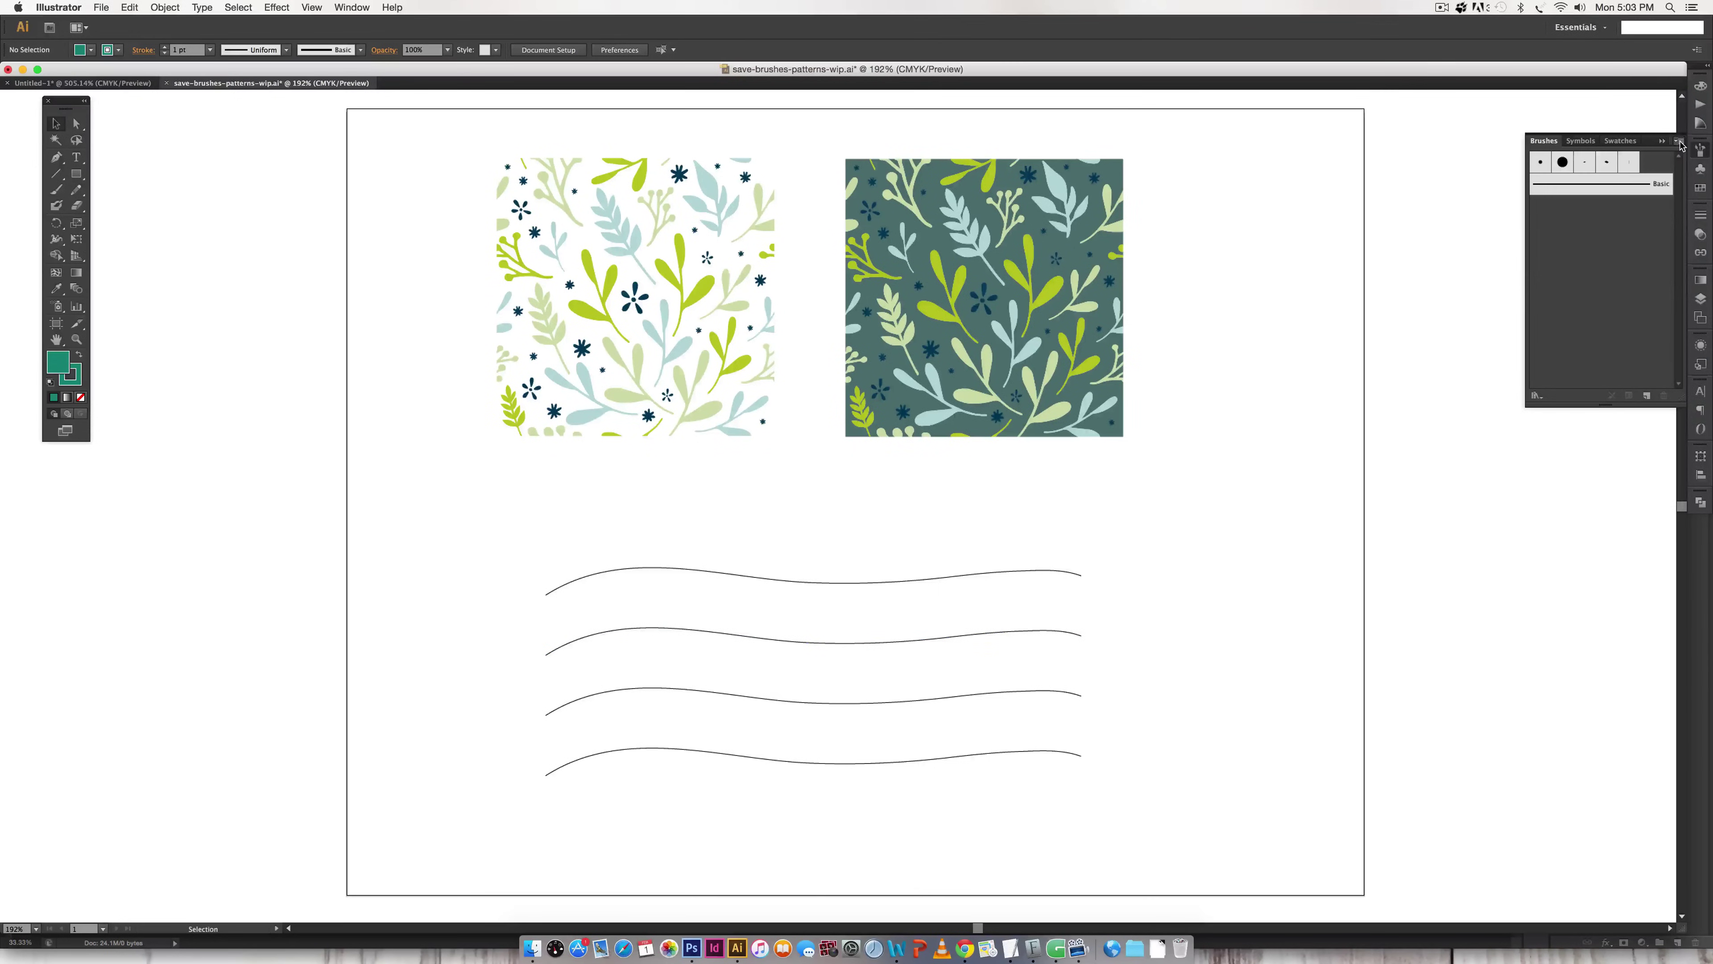
click(1699, 20)
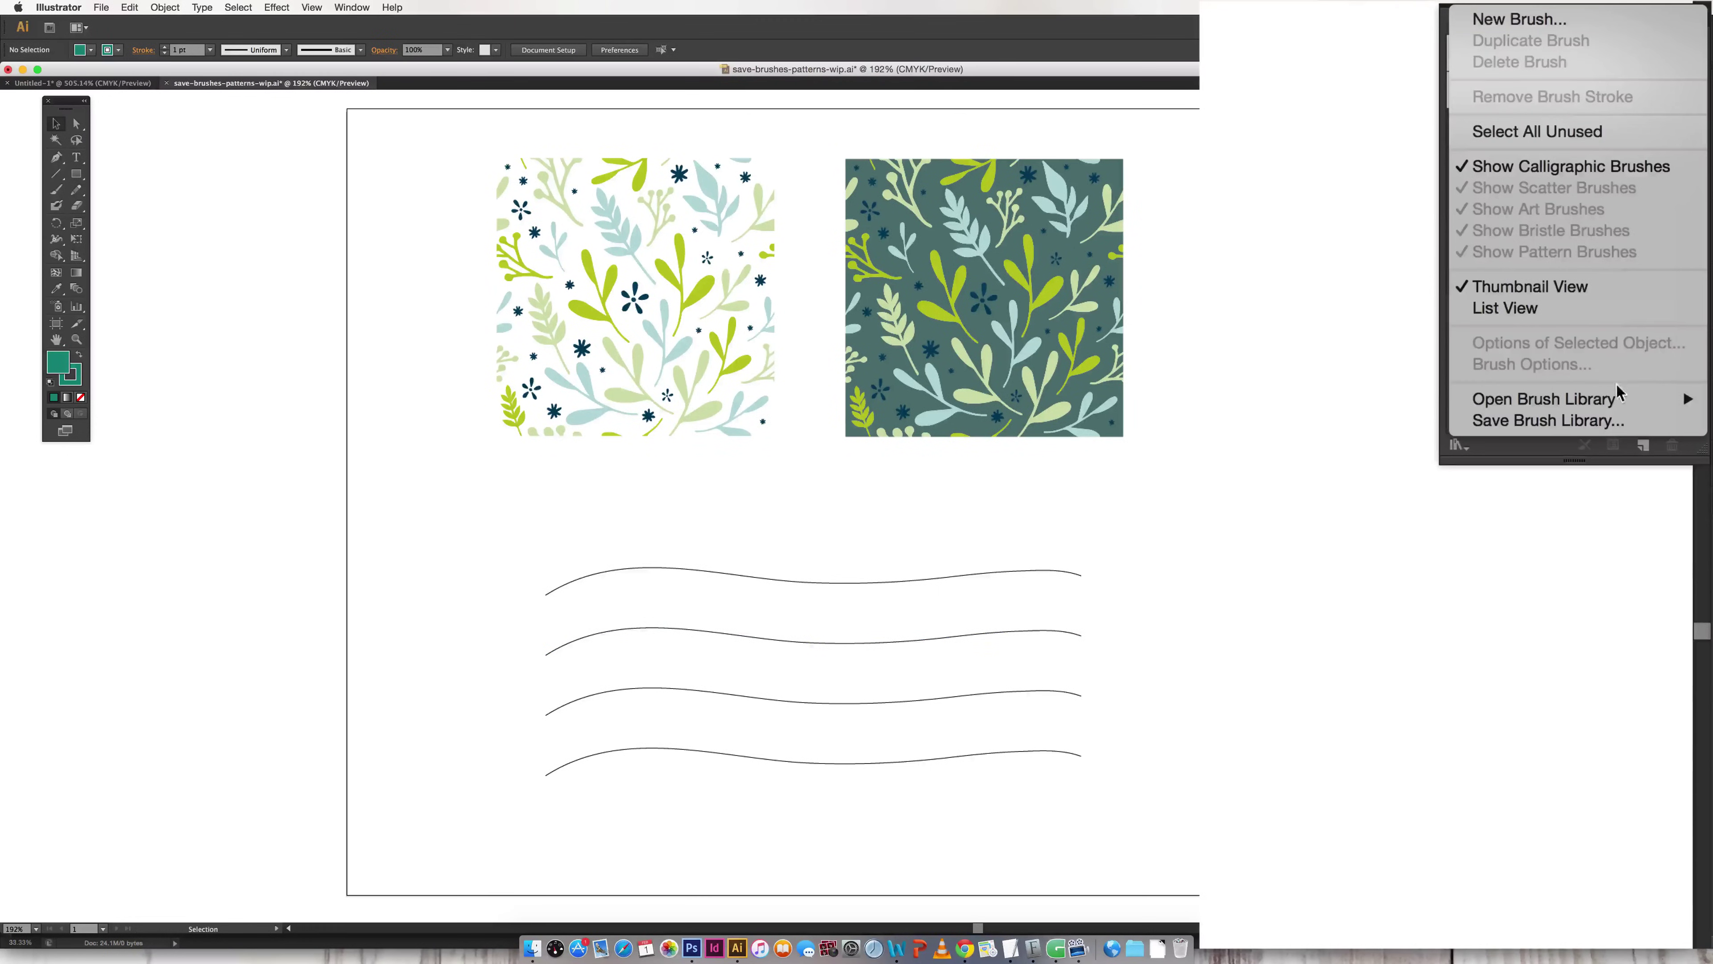
mouse_move(1617, 399)
click(1312, 596)
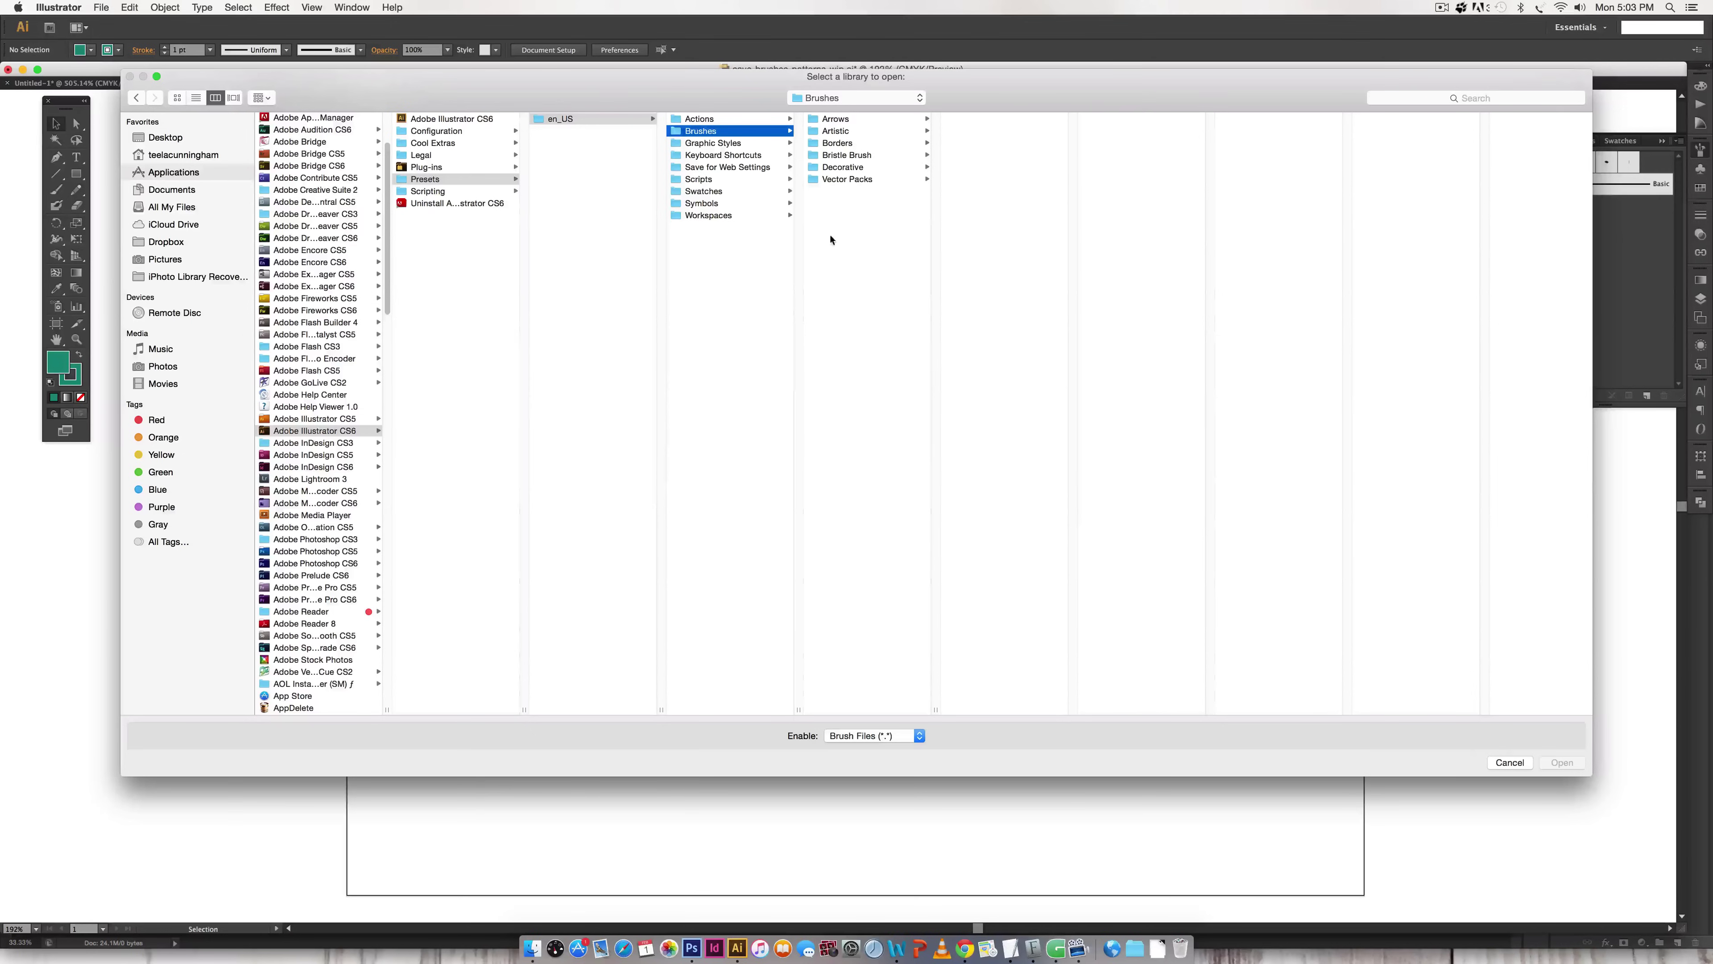
click(851, 98)
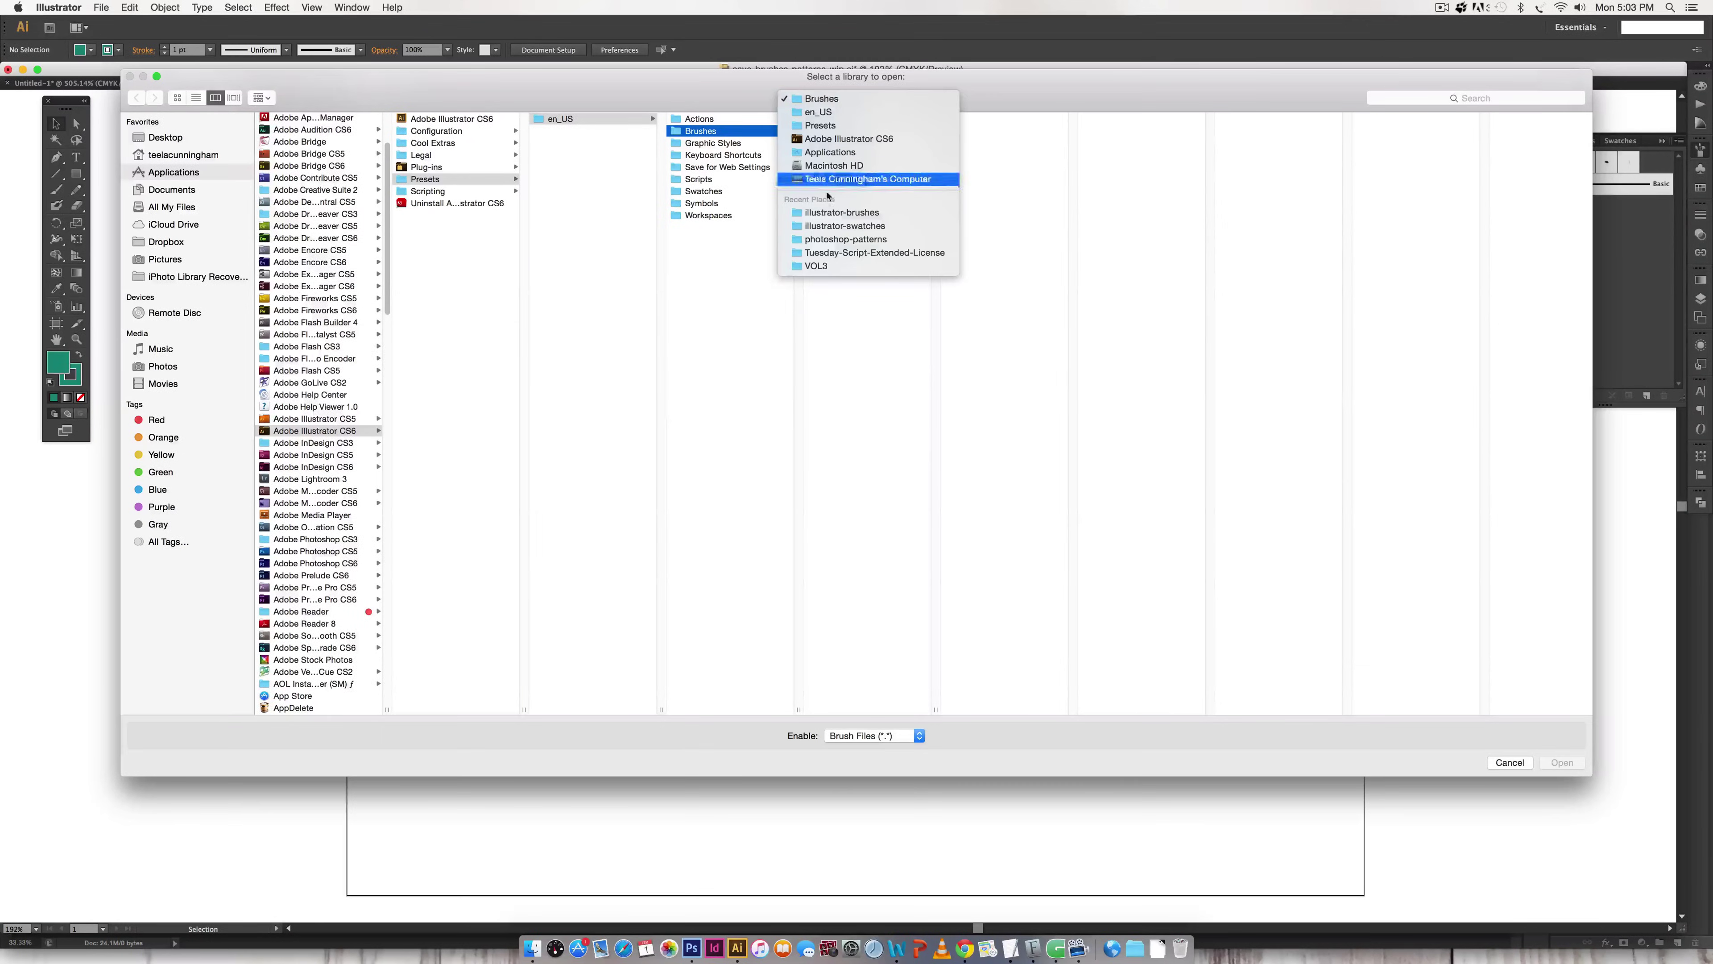
click(840, 212)
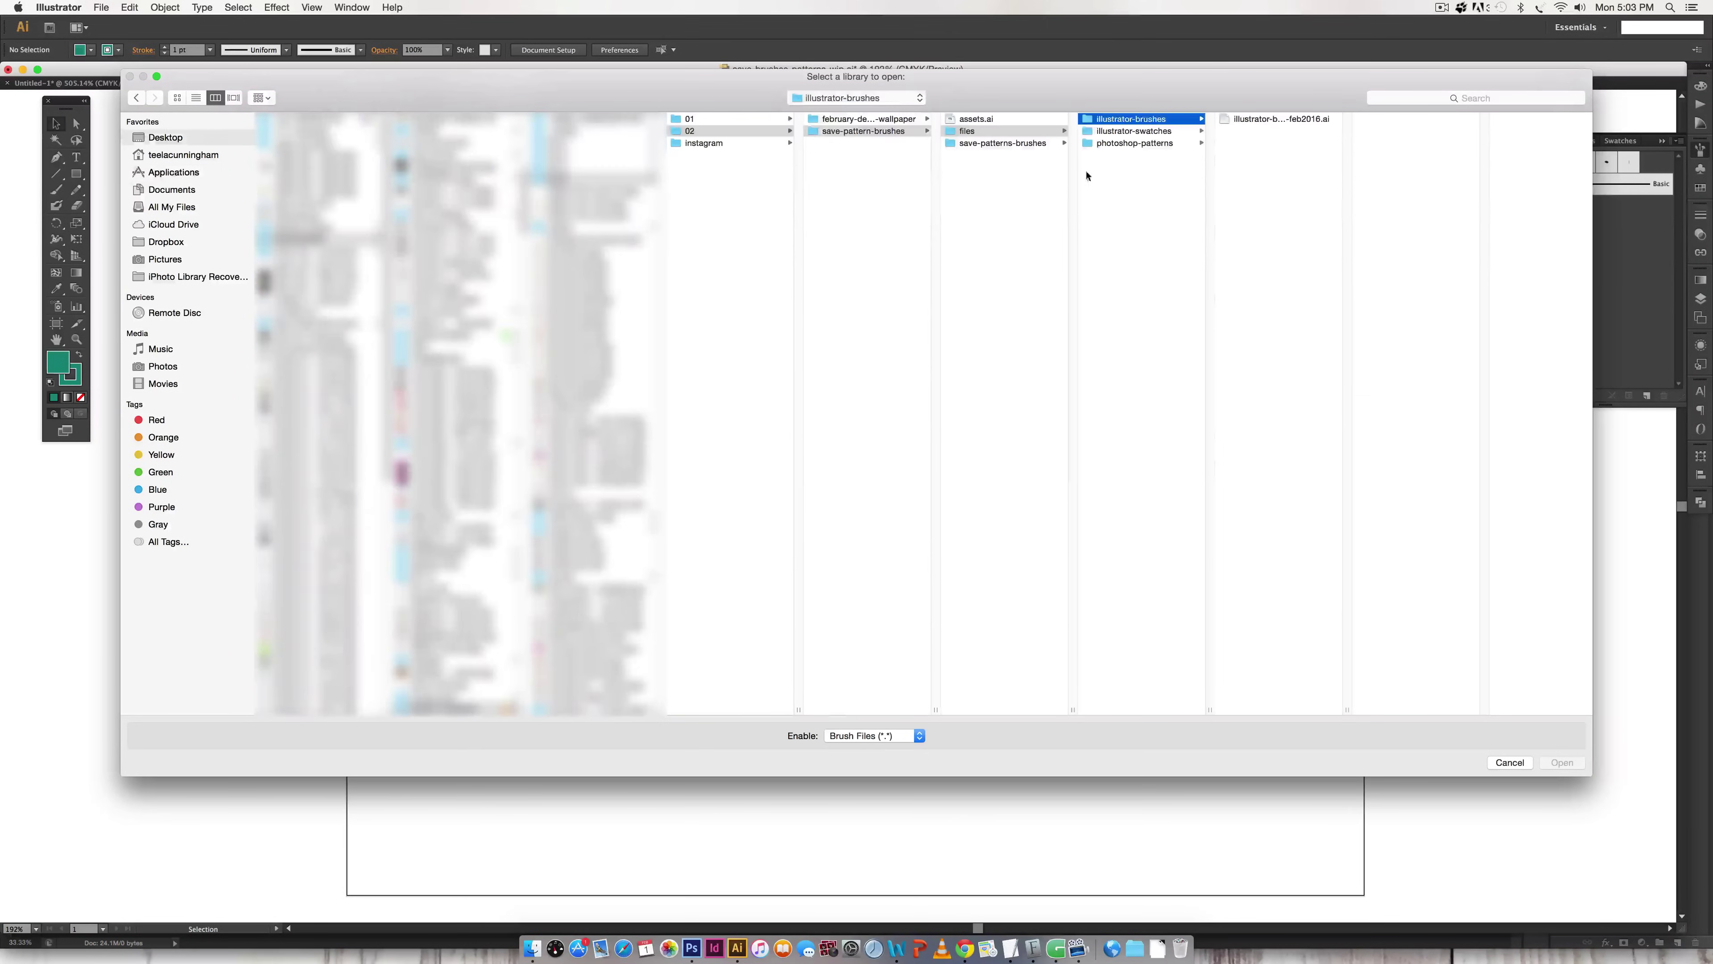
click(1262, 121)
click(1561, 763)
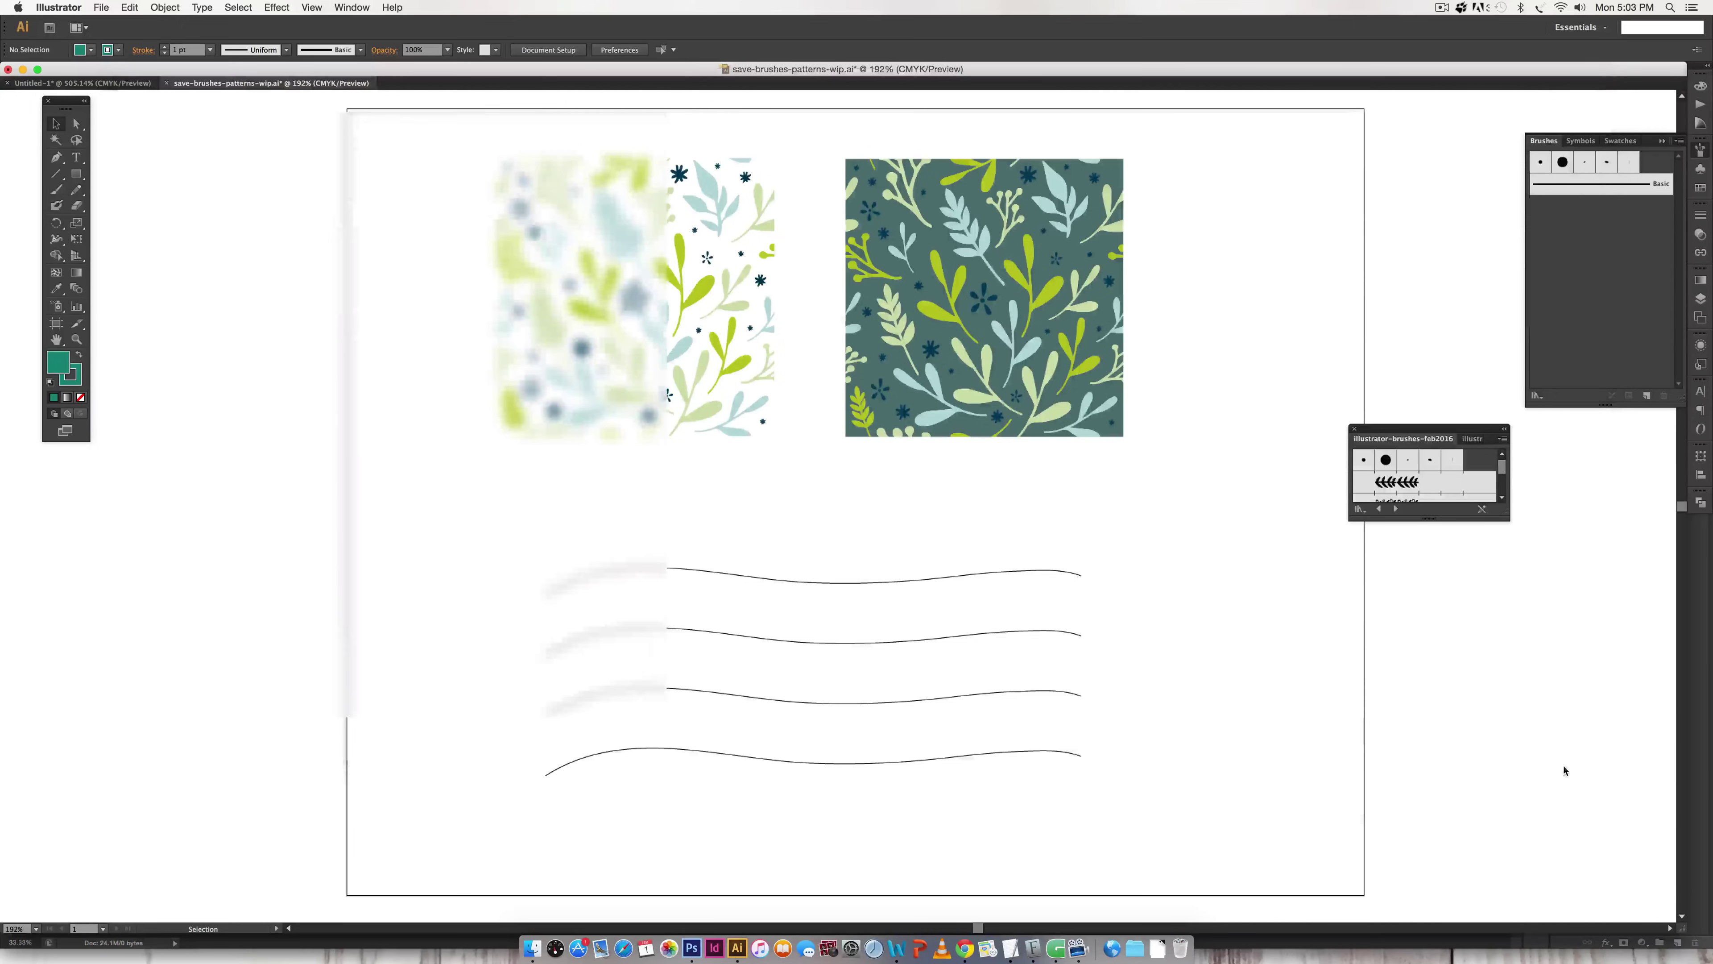
Add all four vine brushes from the library to the document's Brushes panel
drag(1503, 517, 1504, 721)
click(1429, 483)
click(1428, 504)
click(1428, 525)
click(1429, 548)
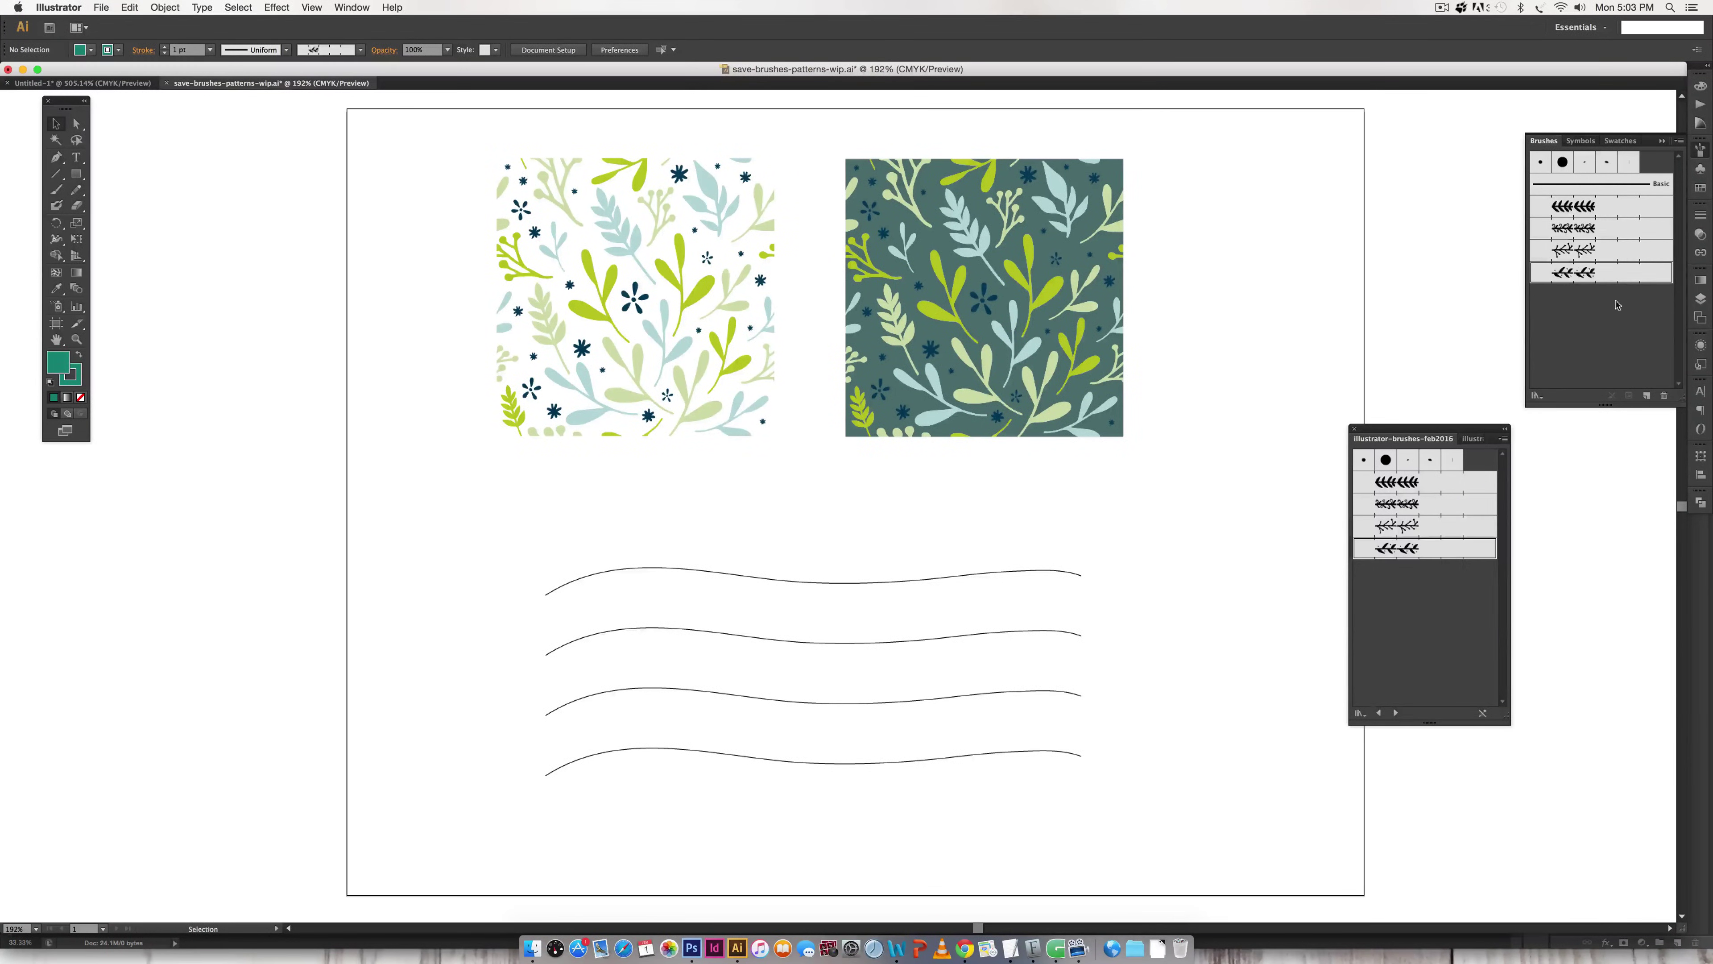
Apply a different vine brush to each of the four wavy paths
click(1355, 429)
click(1004, 571)
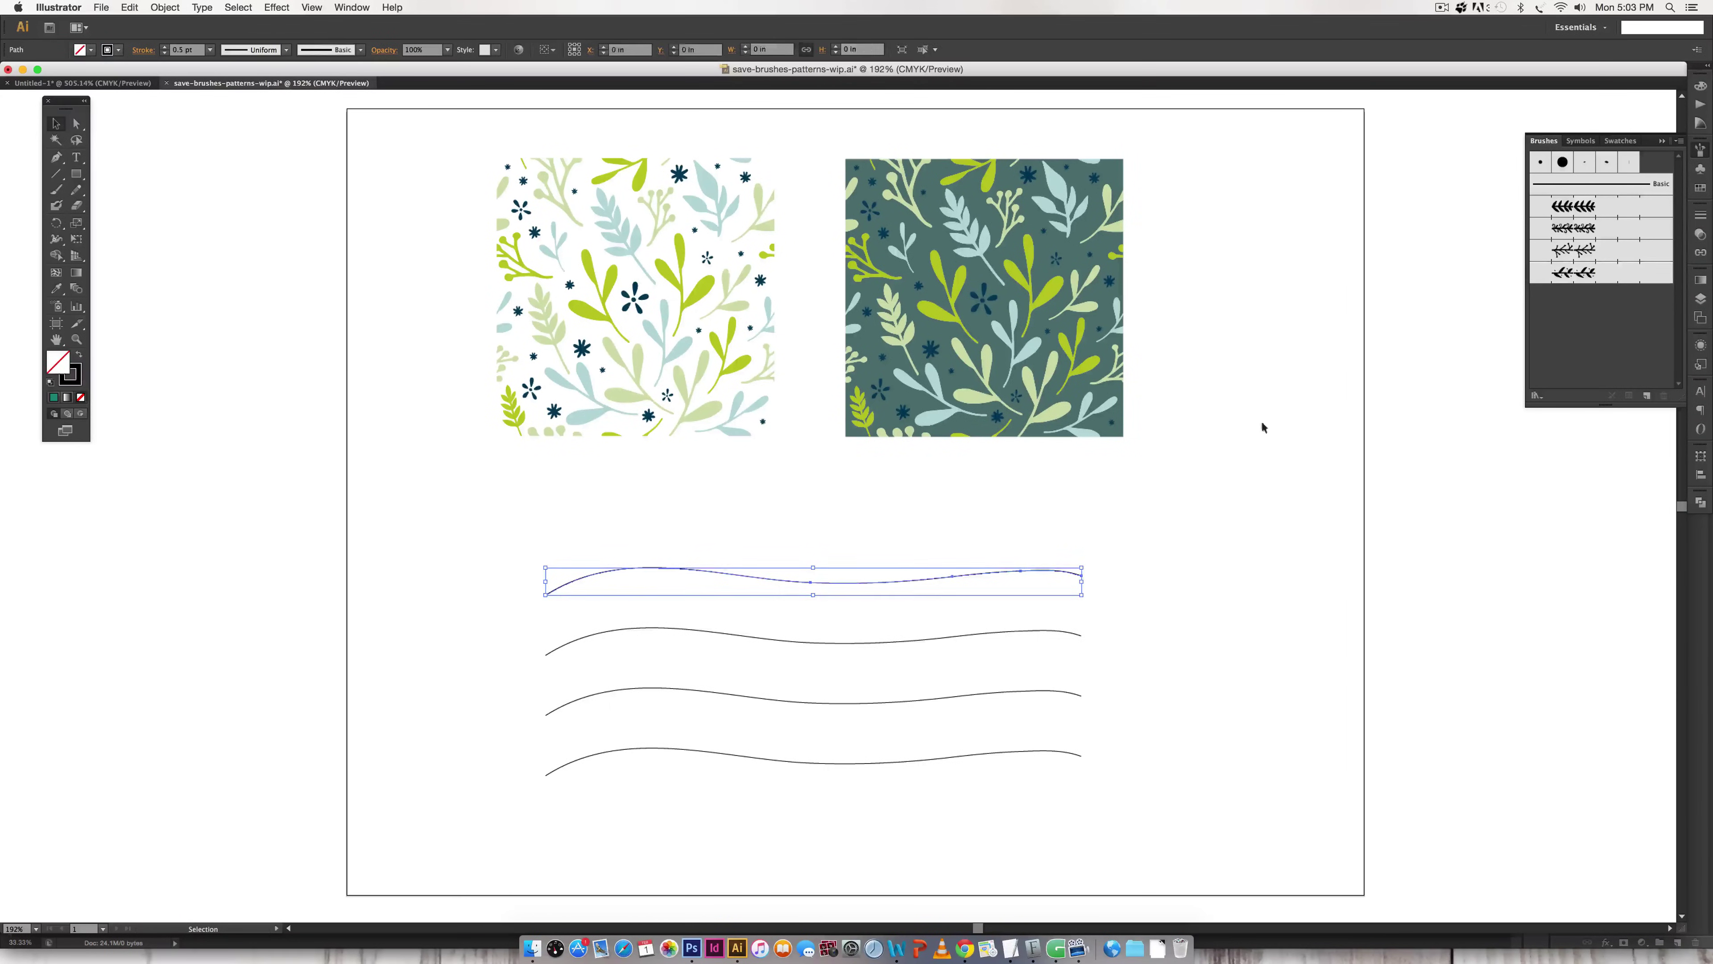
click(1574, 206)
click(988, 635)
click(1574, 228)
click(1058, 691)
click(1573, 250)
click(1044, 751)
click(1603, 273)
click(1308, 652)
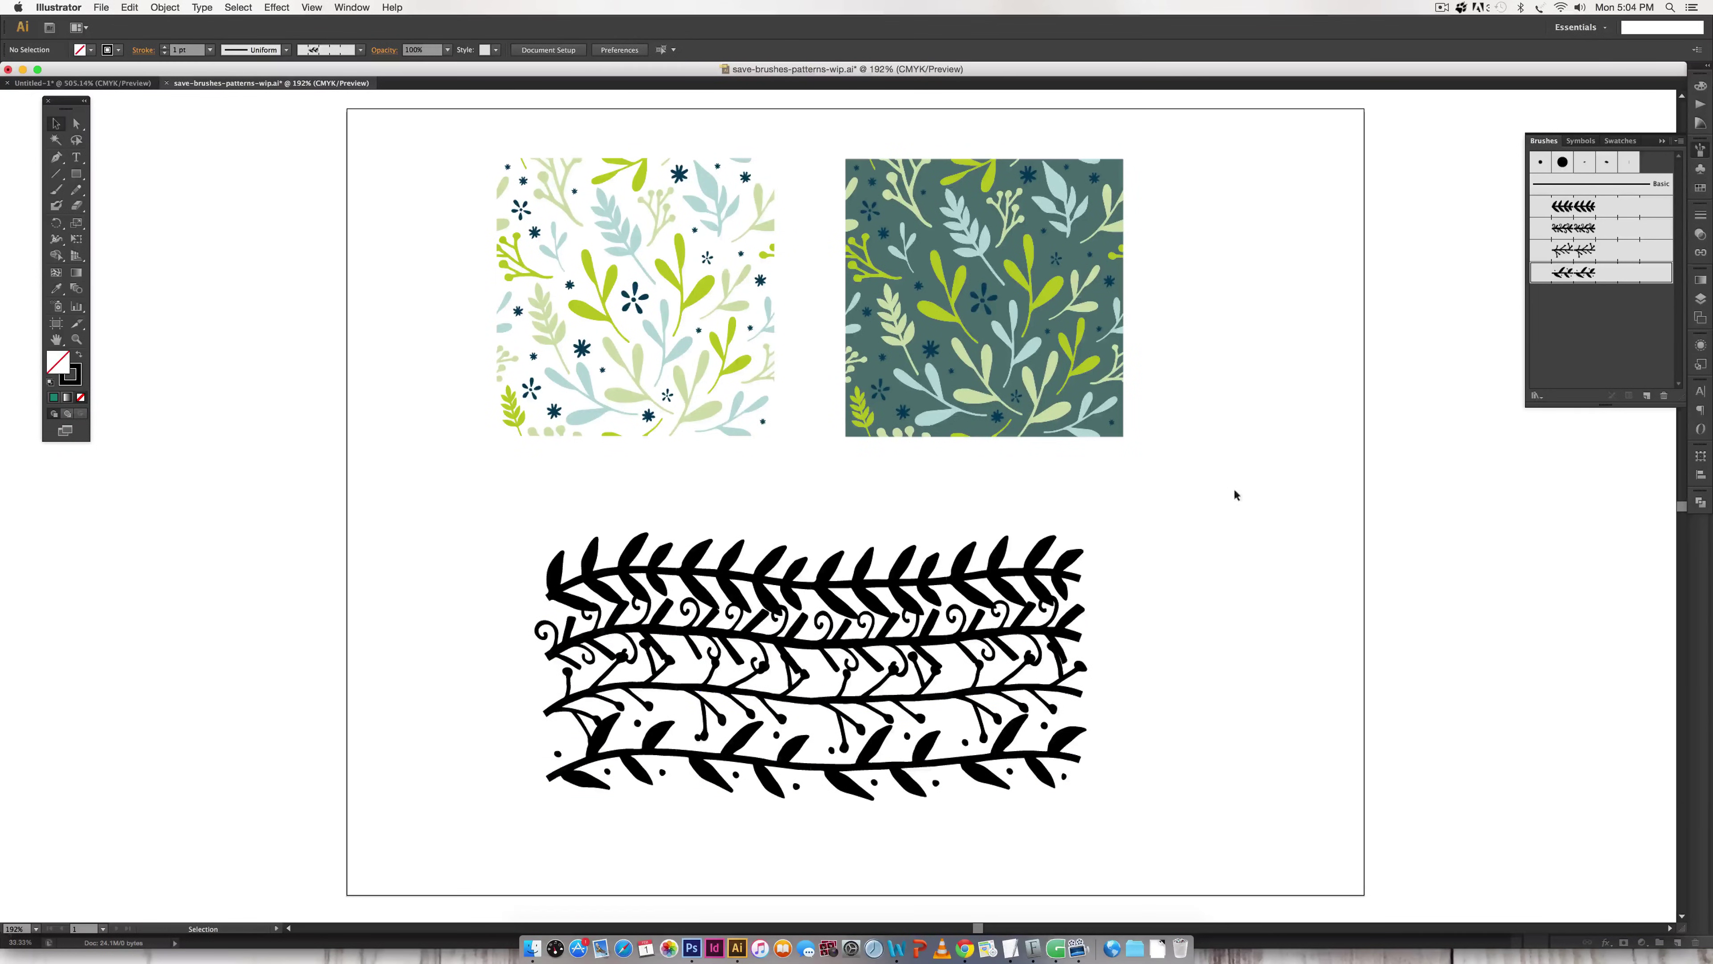
Set the stroke weight of all four vines to 0.5 pt
drag(1235, 490, 782, 859)
click(1699, 230)
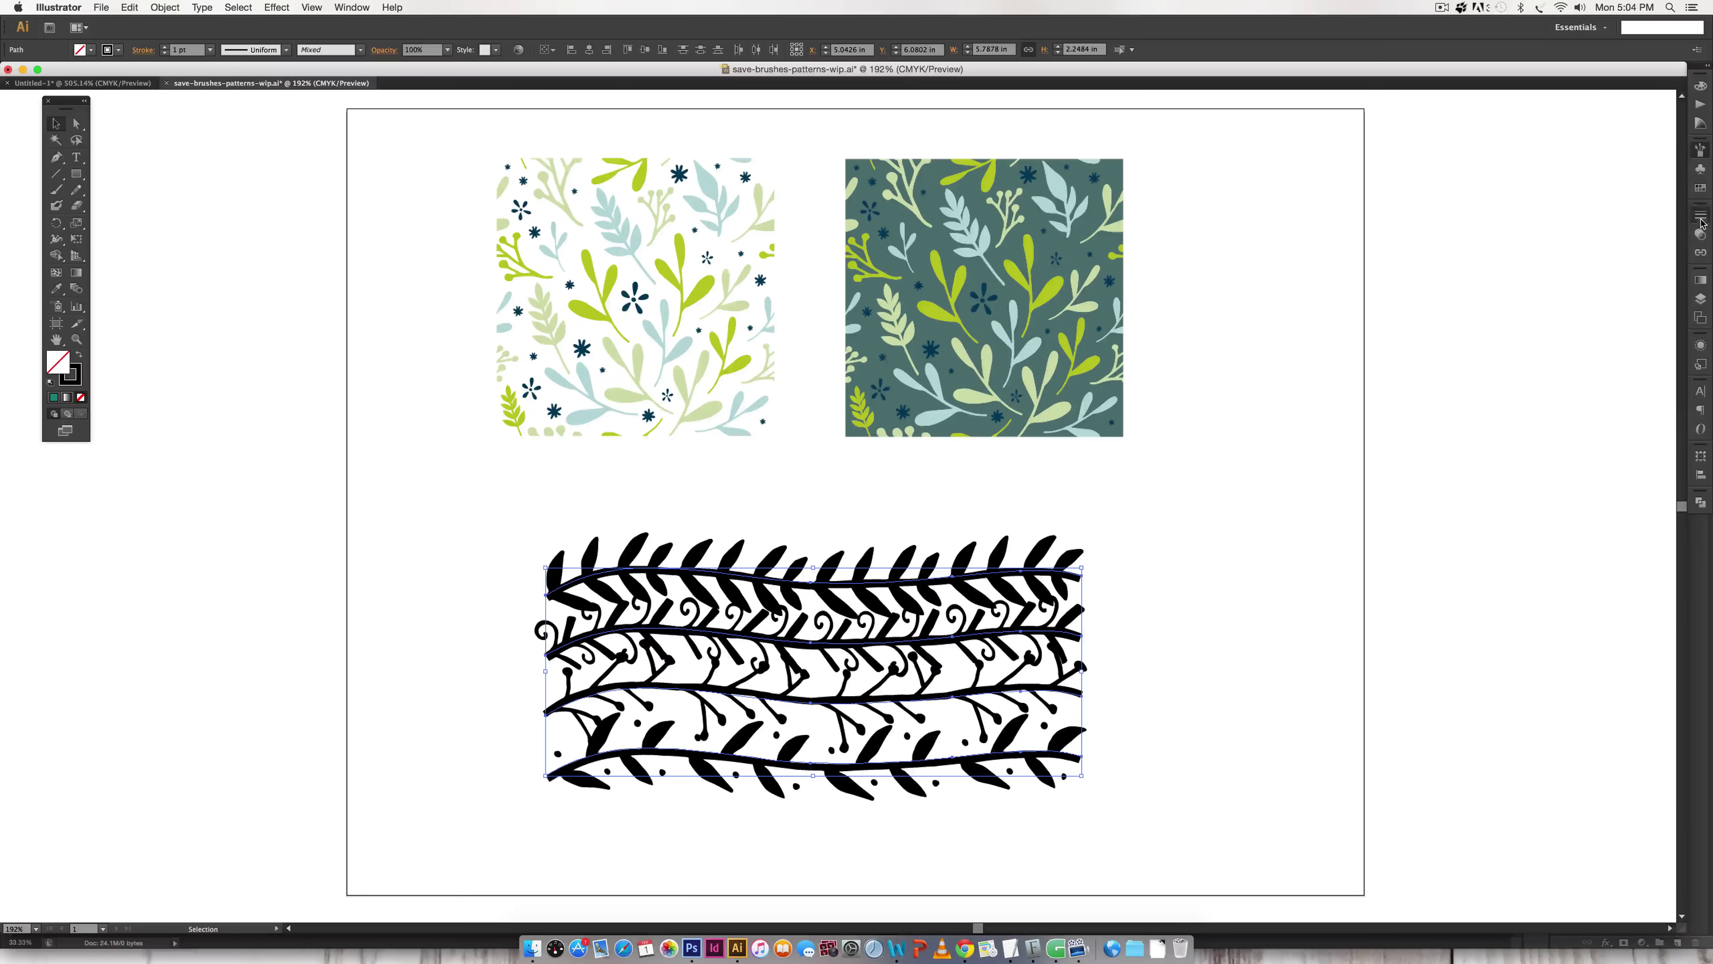
click(1700, 215)
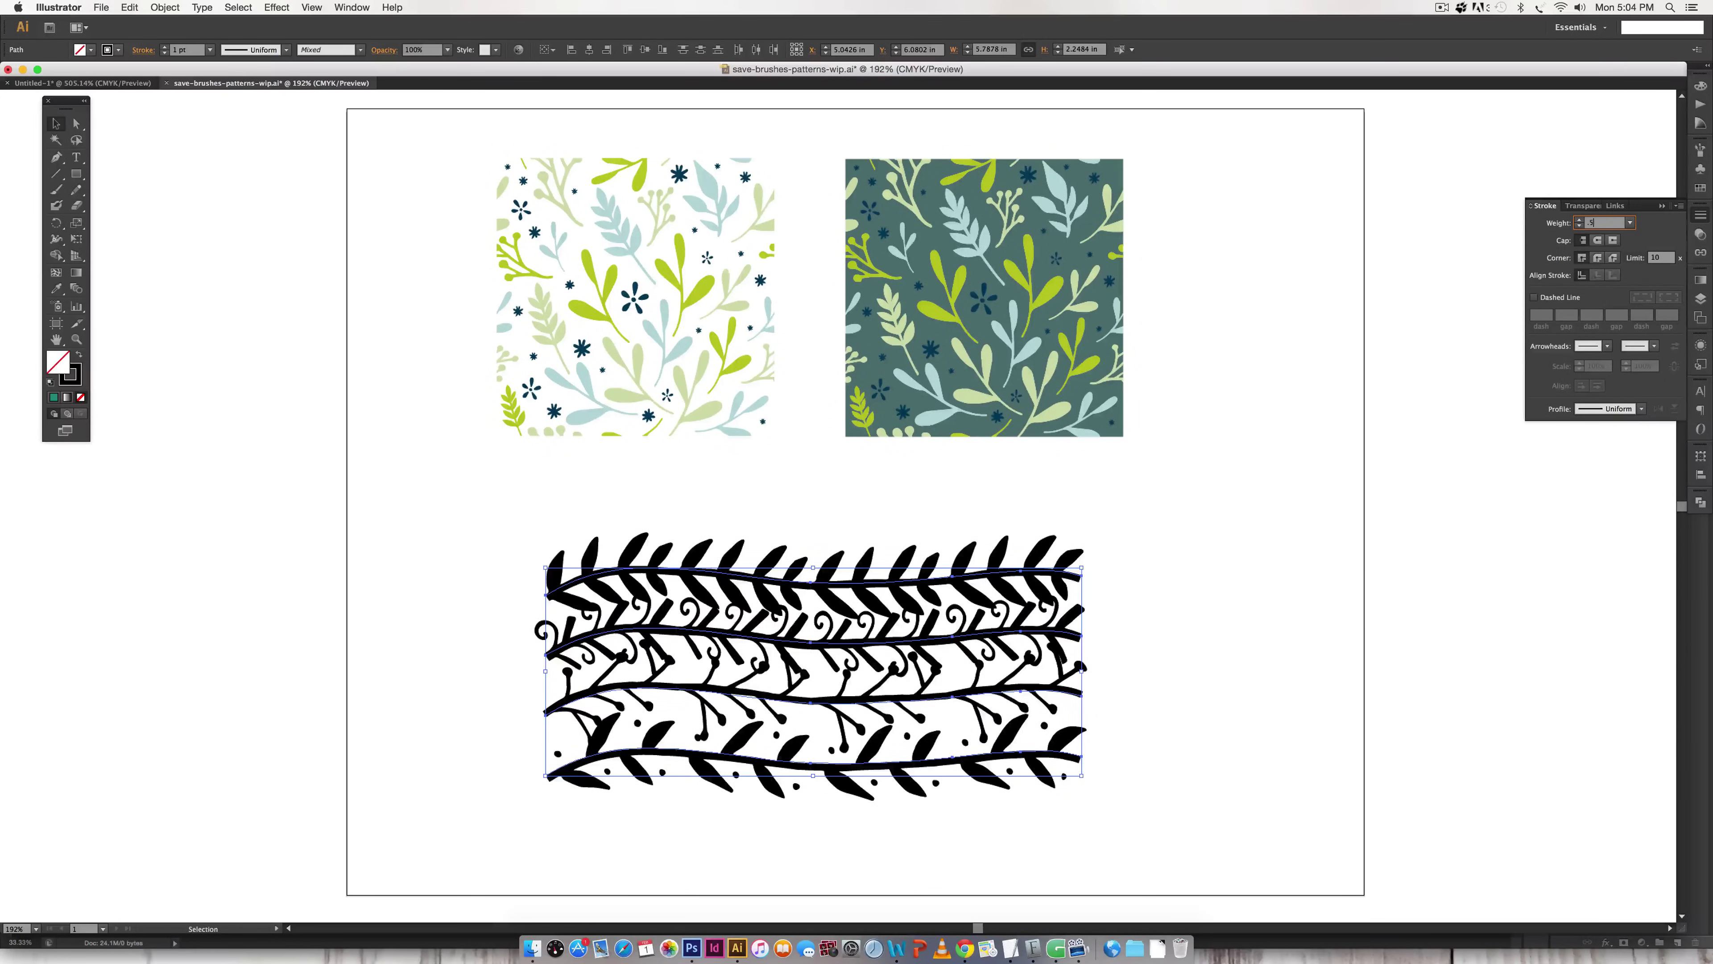
text(.5)
key(Return)
click(1343, 484)
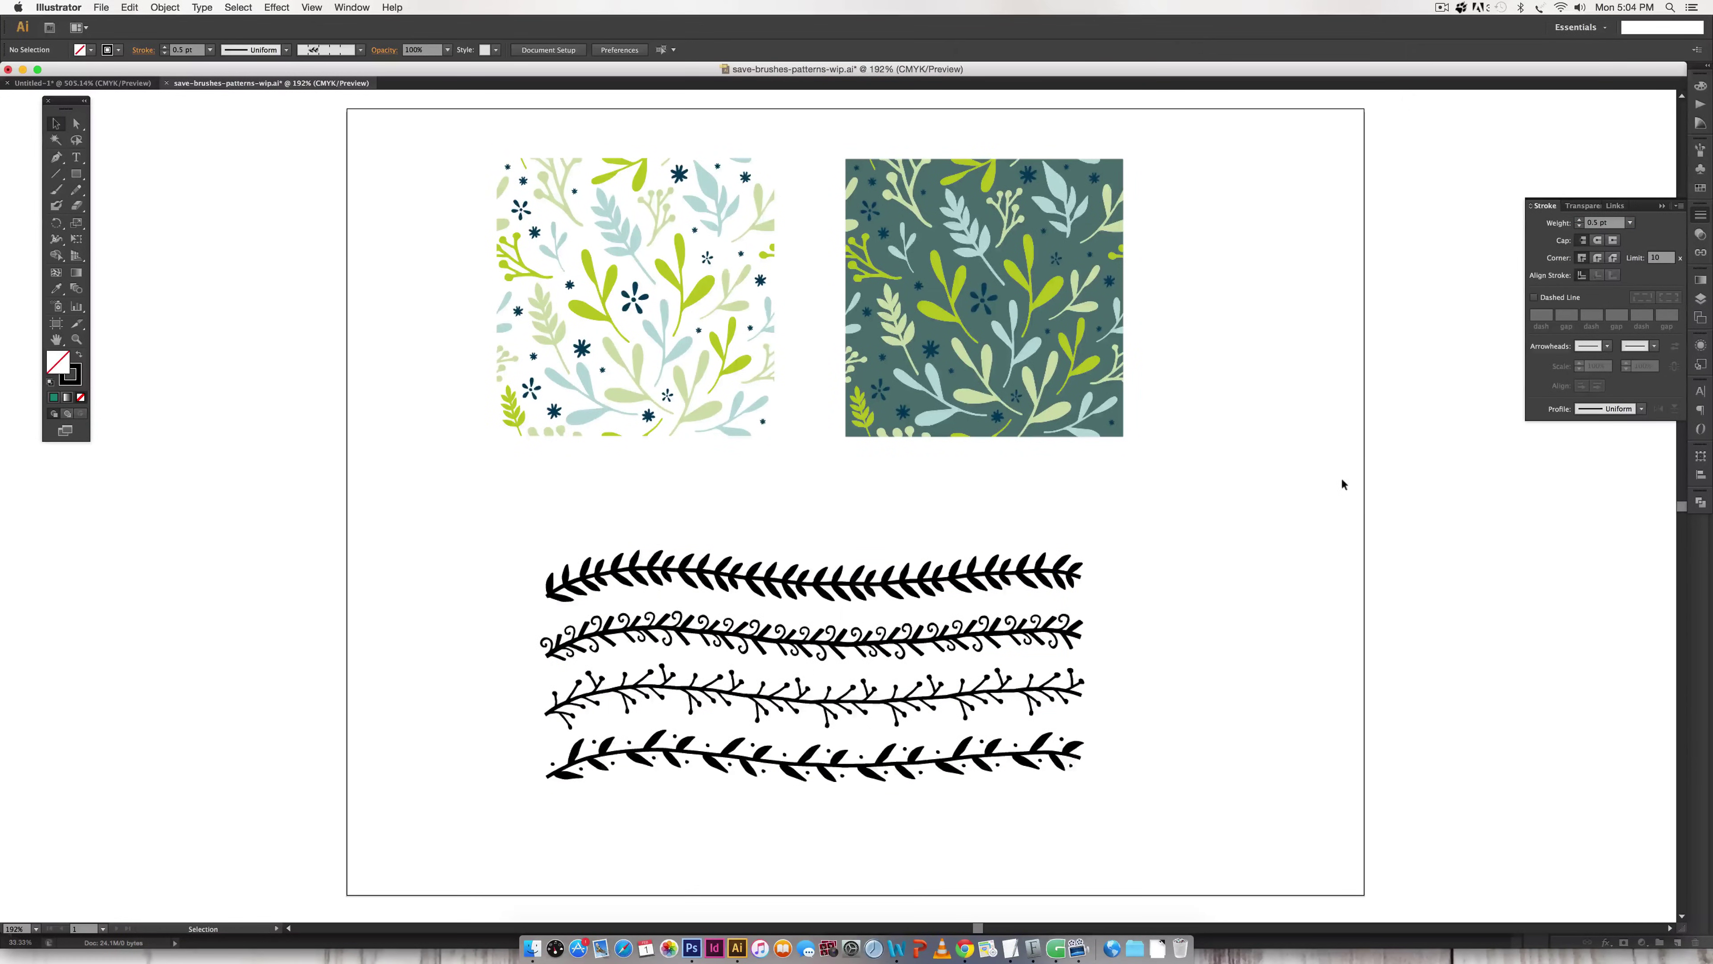
In Photoshop, apply the gold pattern overlay to Layer 0
click(691, 949)
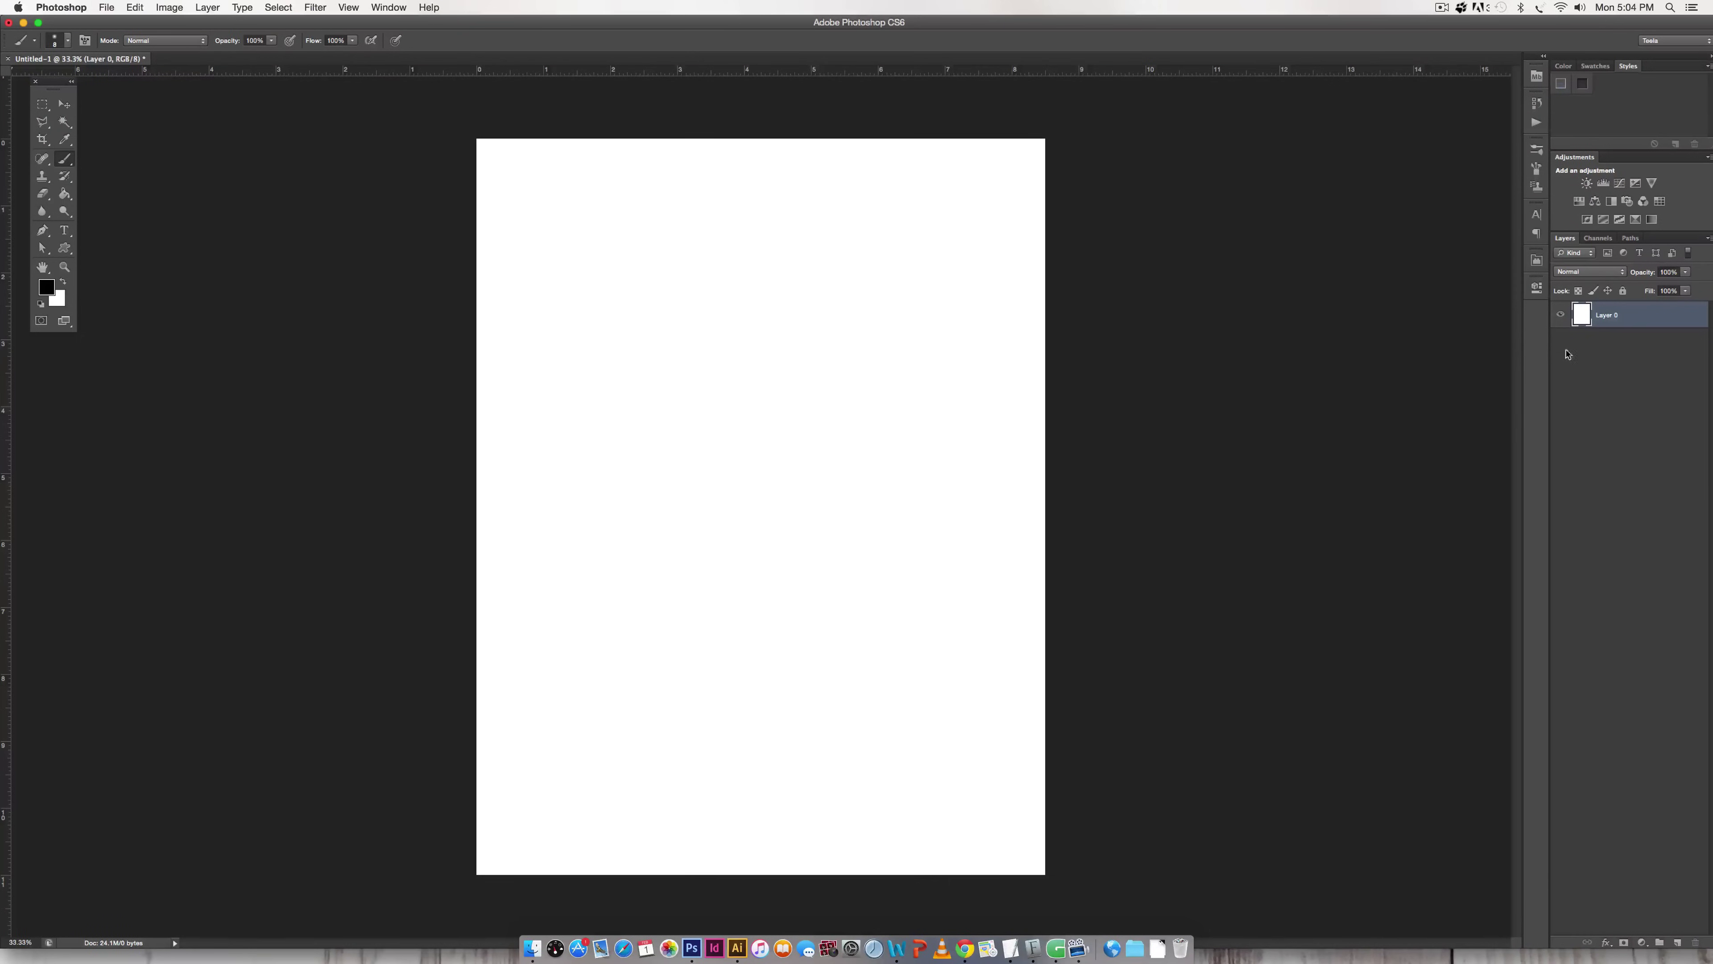
double_click(1648, 315)
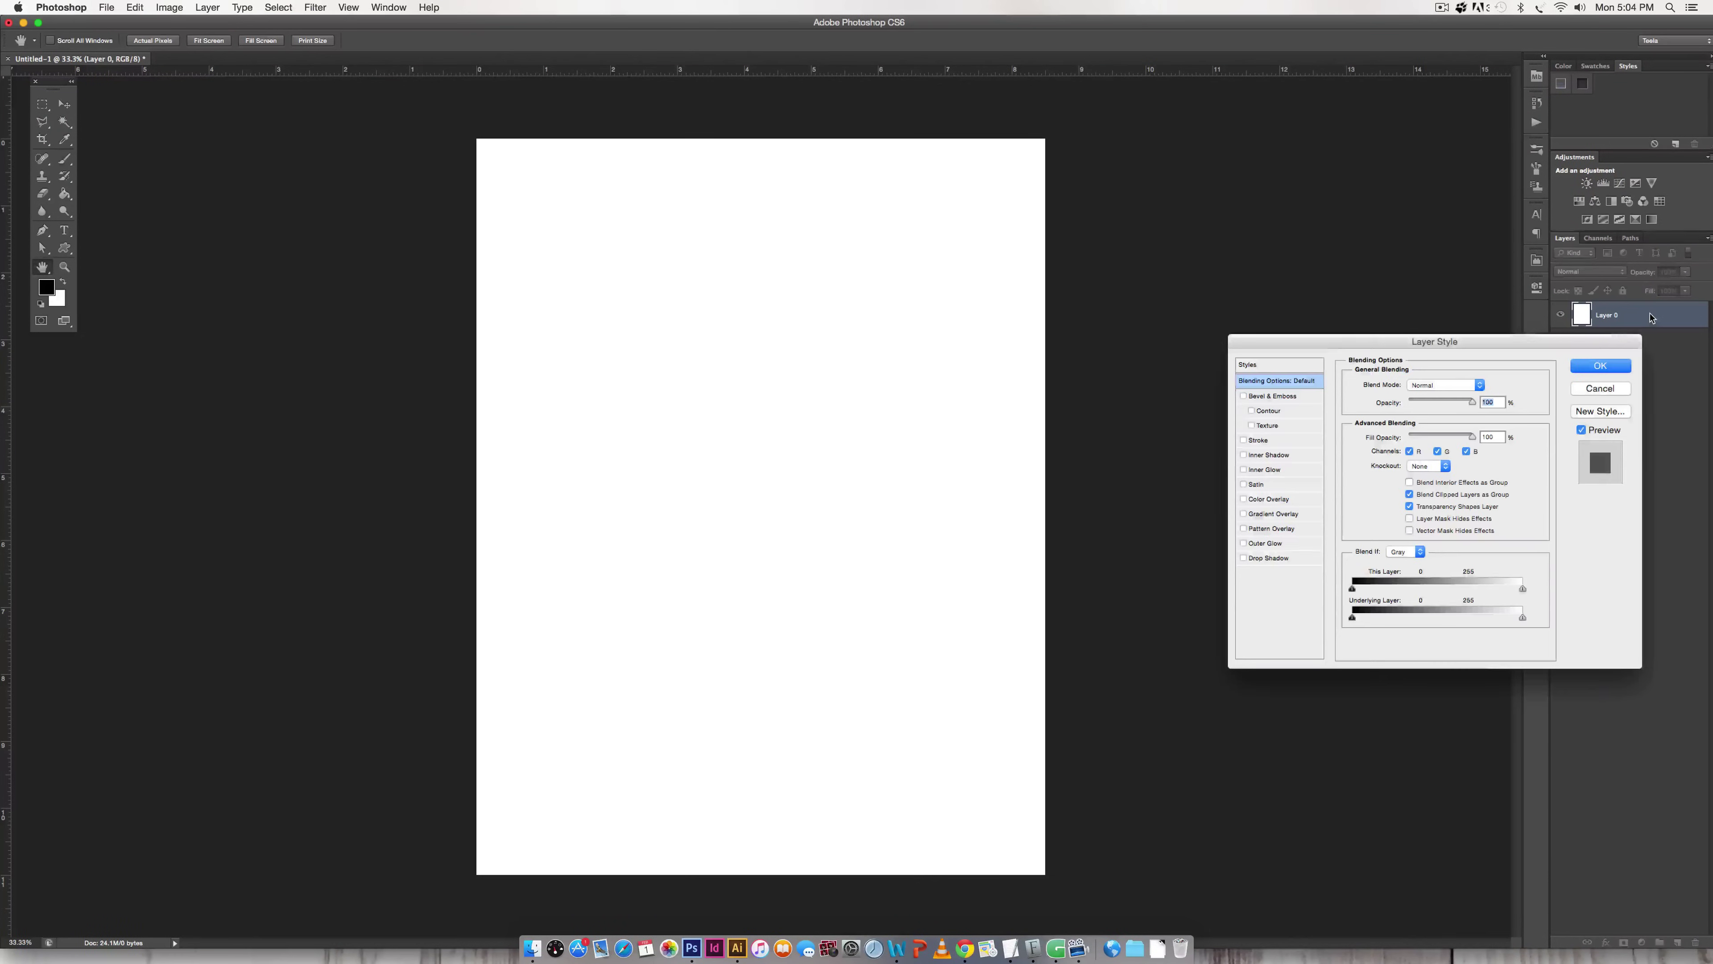
click(1274, 527)
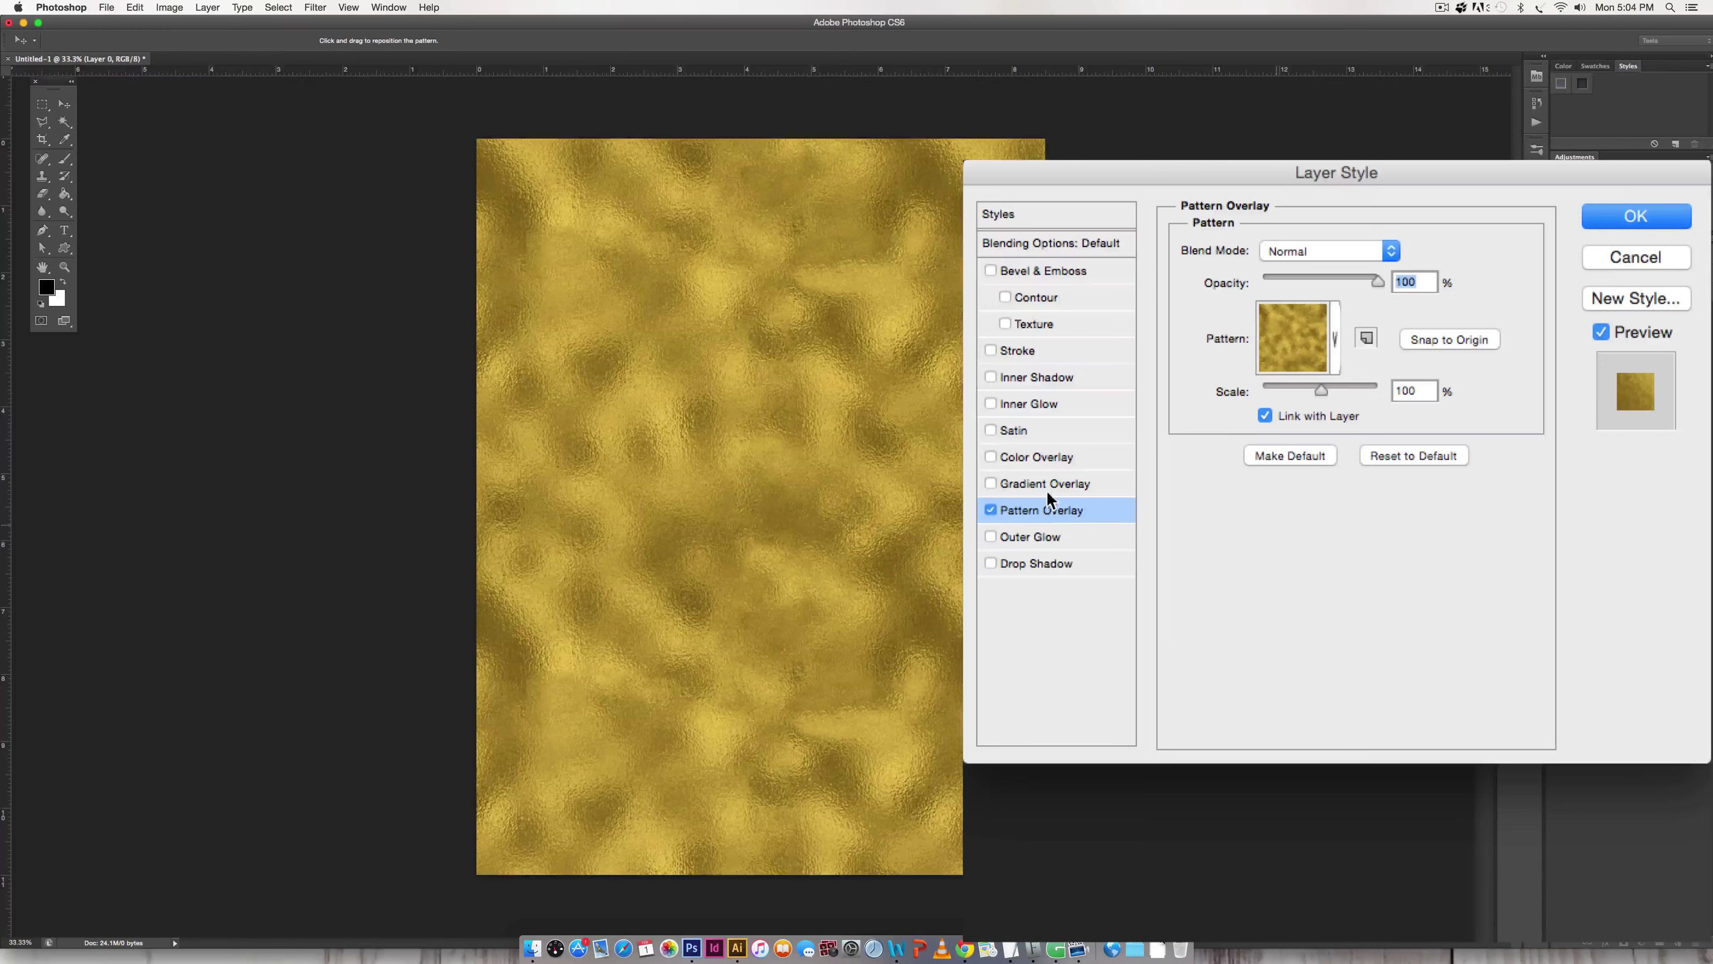
Enlarge the pattern picker to show every gold, grey, black and colour pattern
click(1435, 433)
scroll(1315, 472, up, 5)
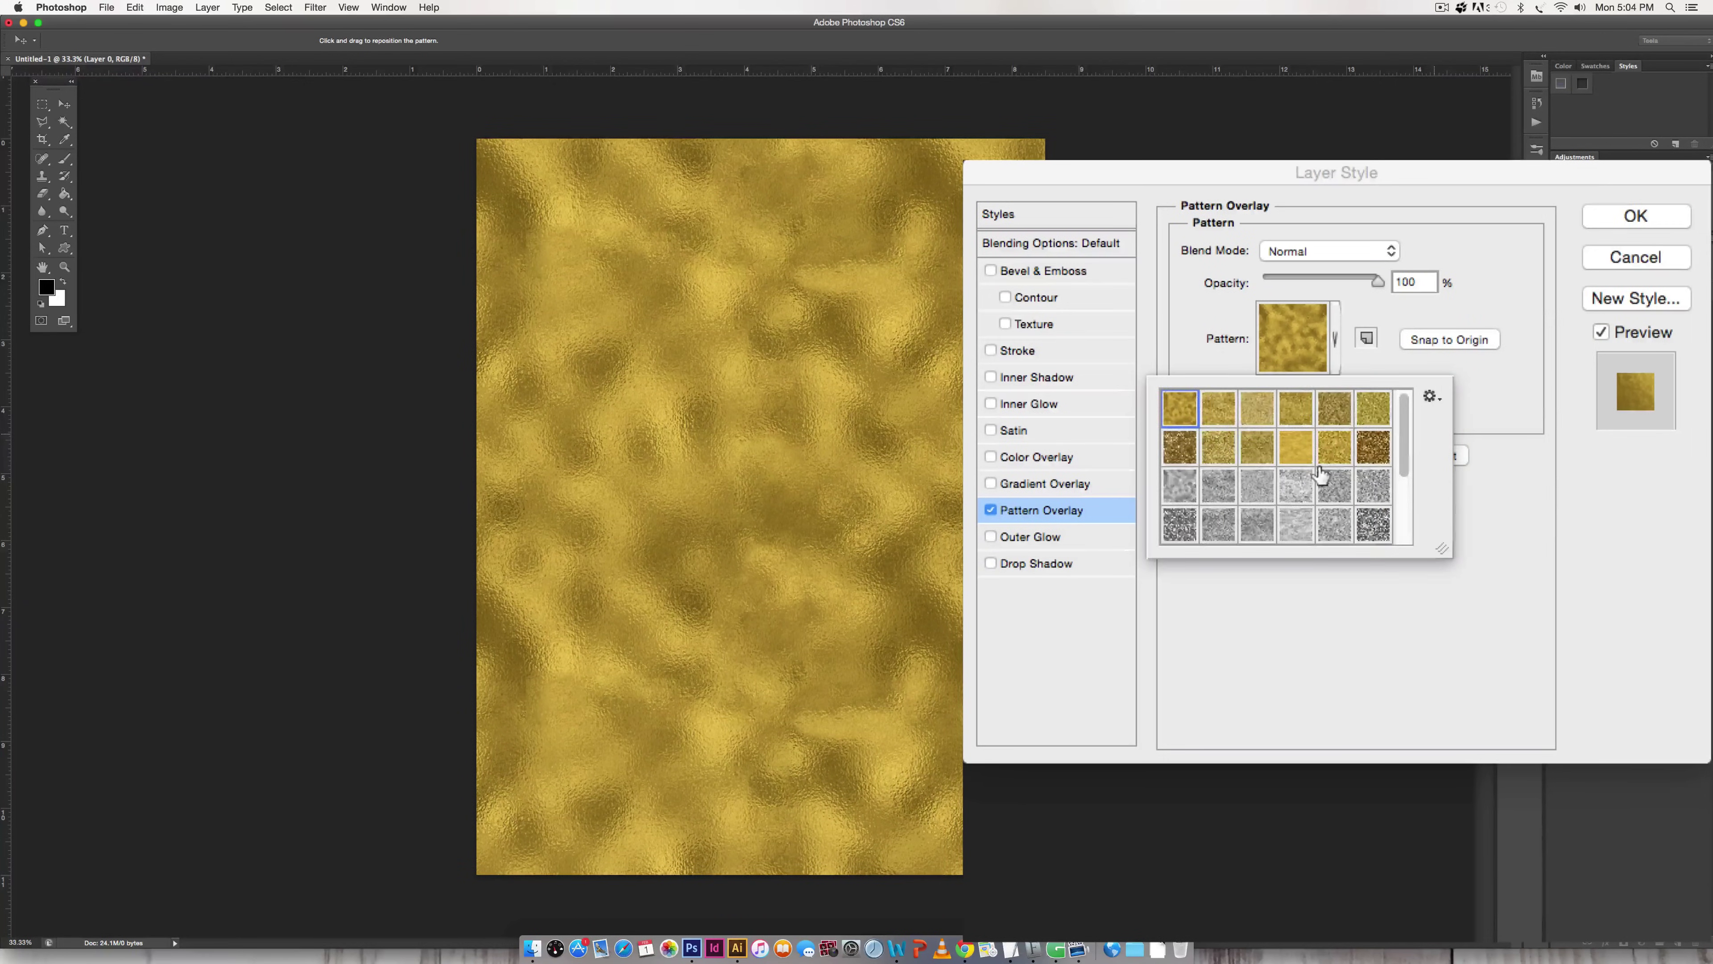
drag(1439, 549, 1423, 678)
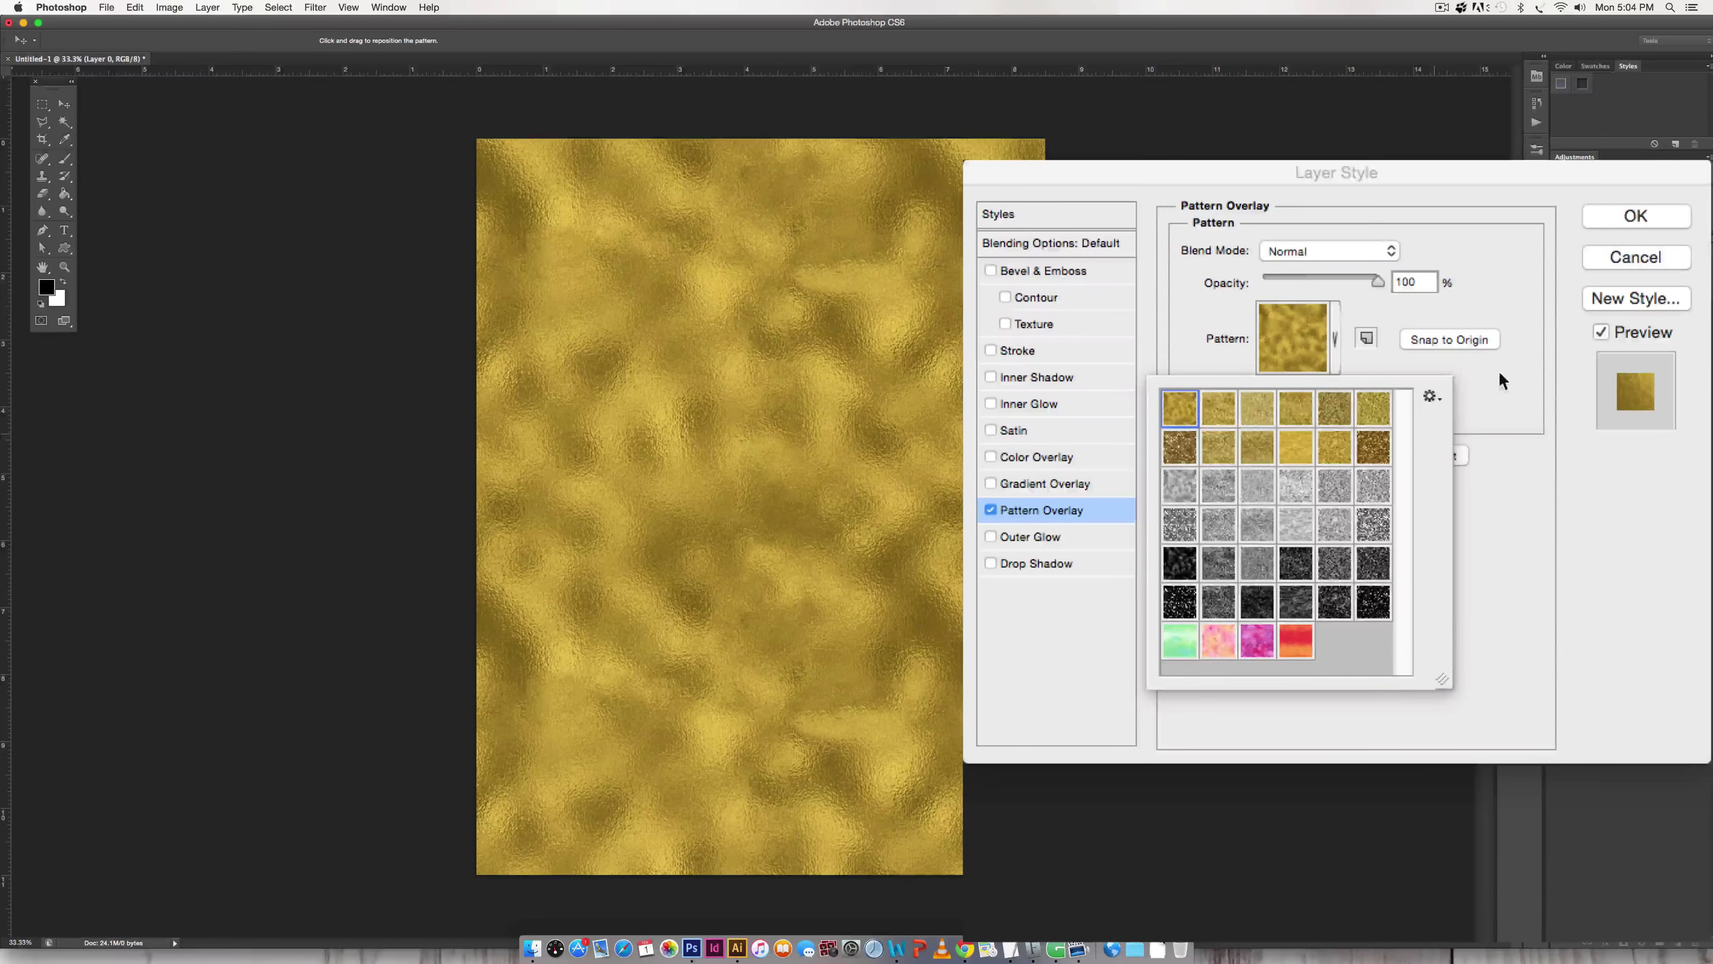
click(1299, 332)
click(1302, 336)
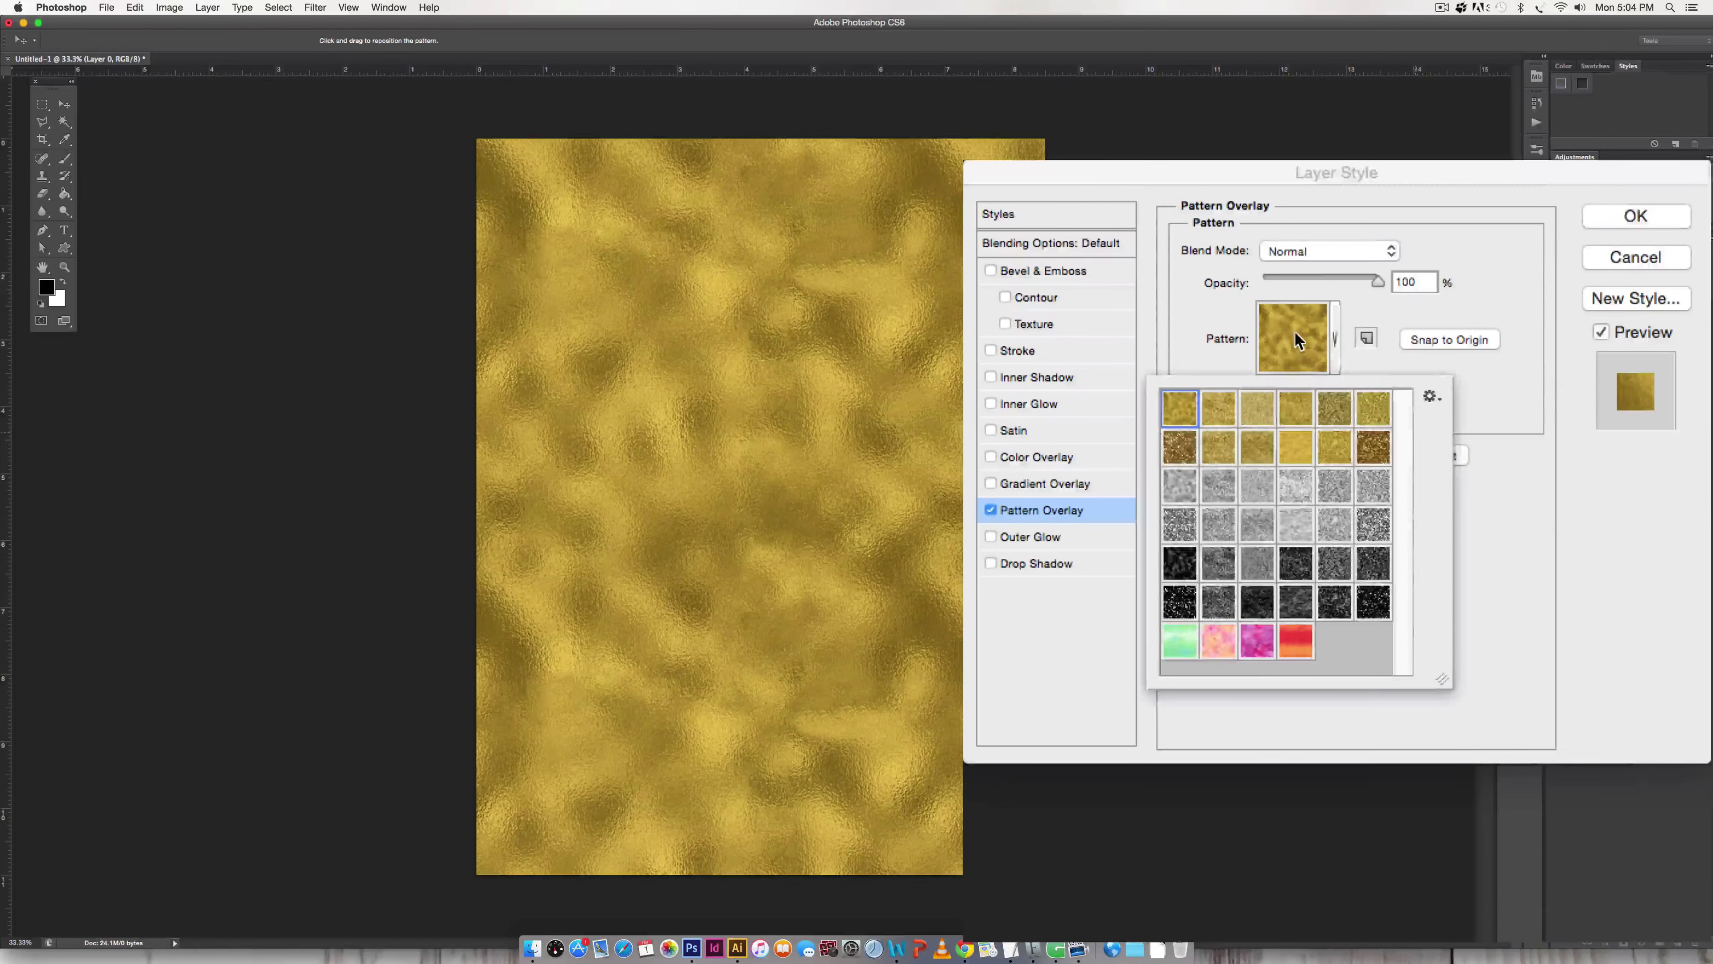
Choose Save Patterns and name the file photoshop-patterns-feb2016 in the photoshop-patterns folder
click(1428, 396)
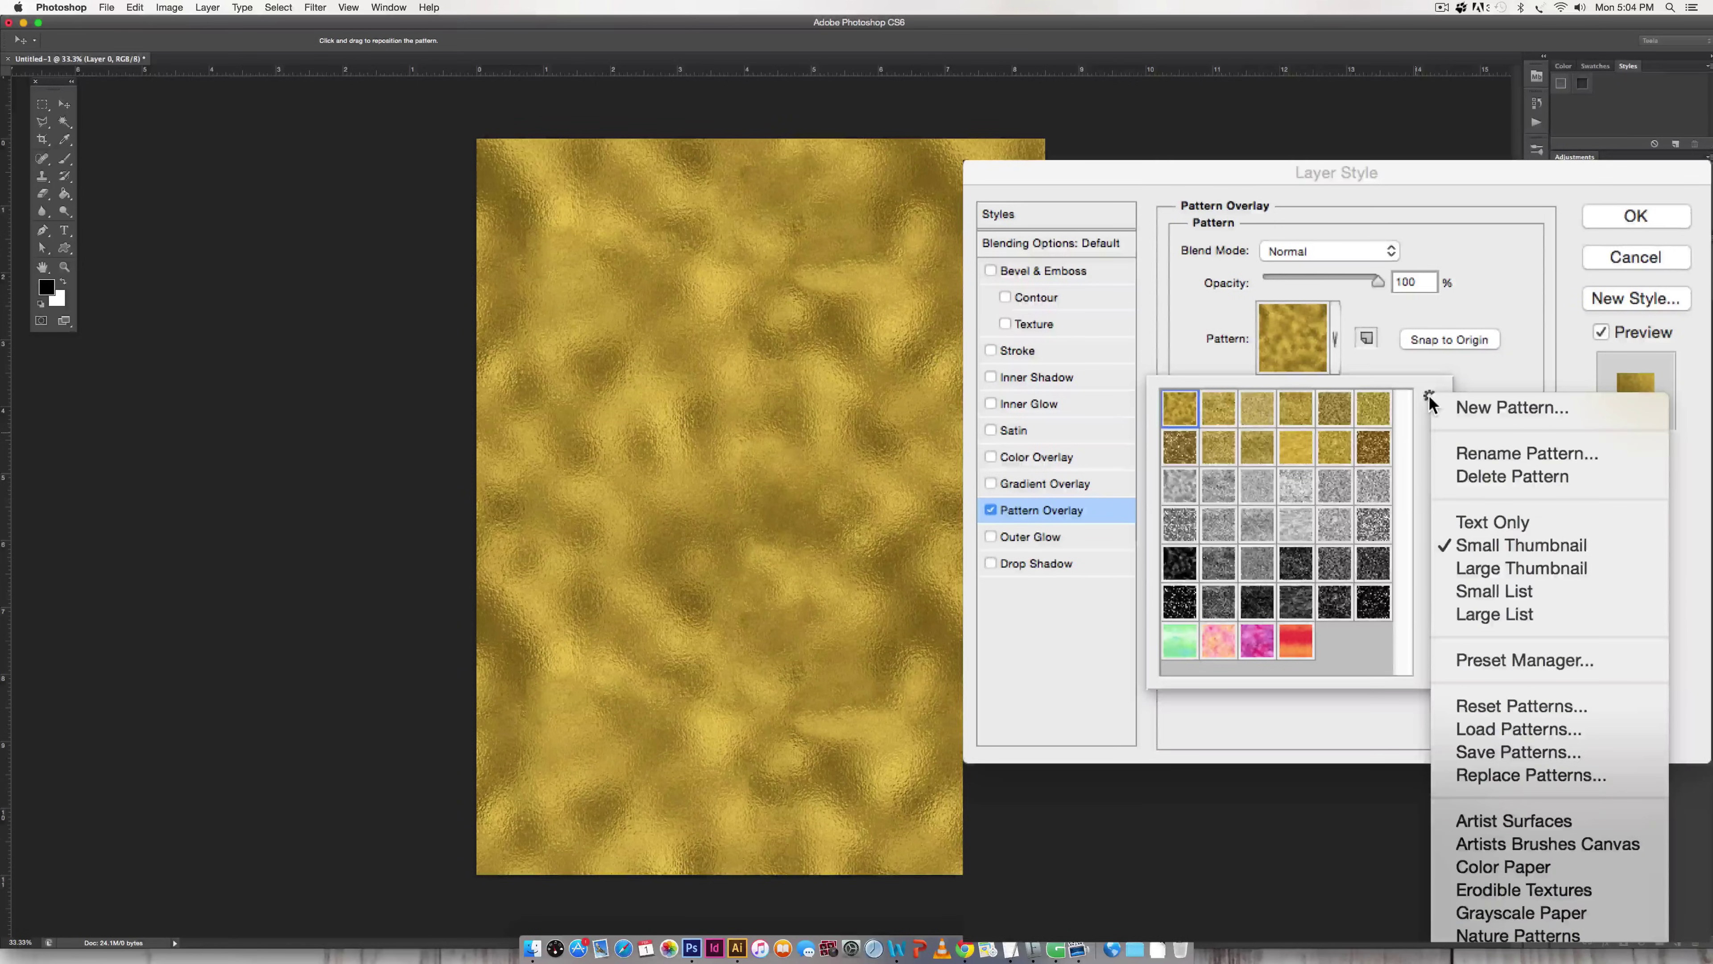
click(1494, 752)
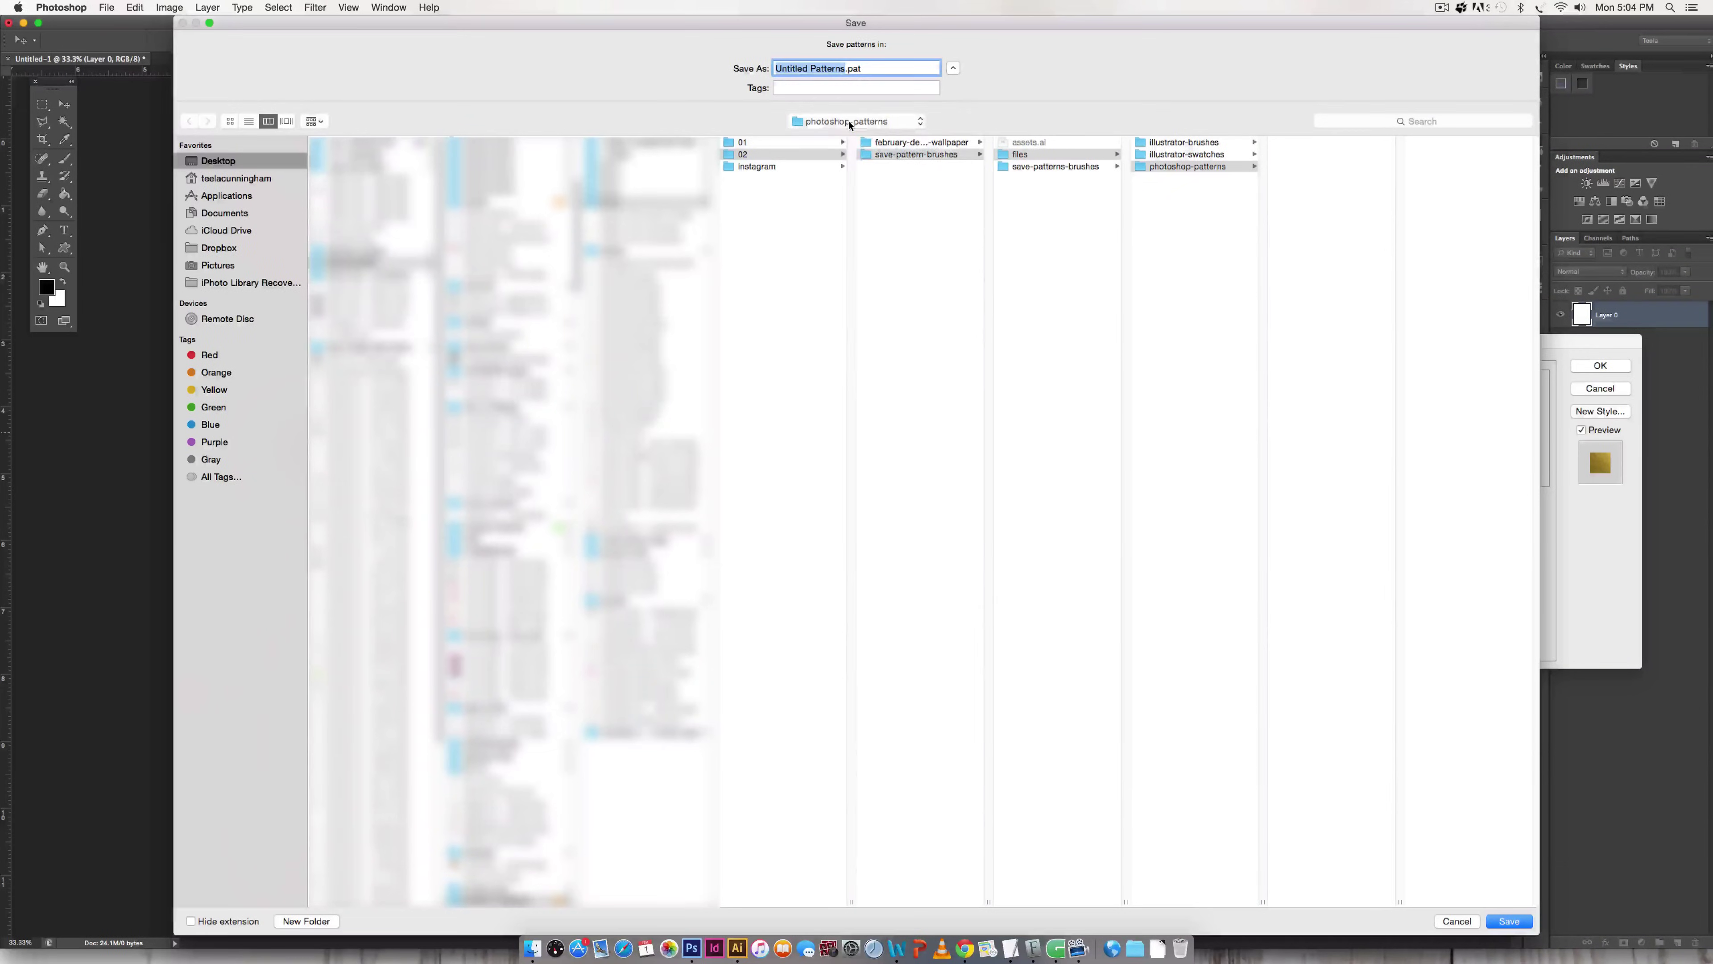
click(850, 124)
click(872, 333)
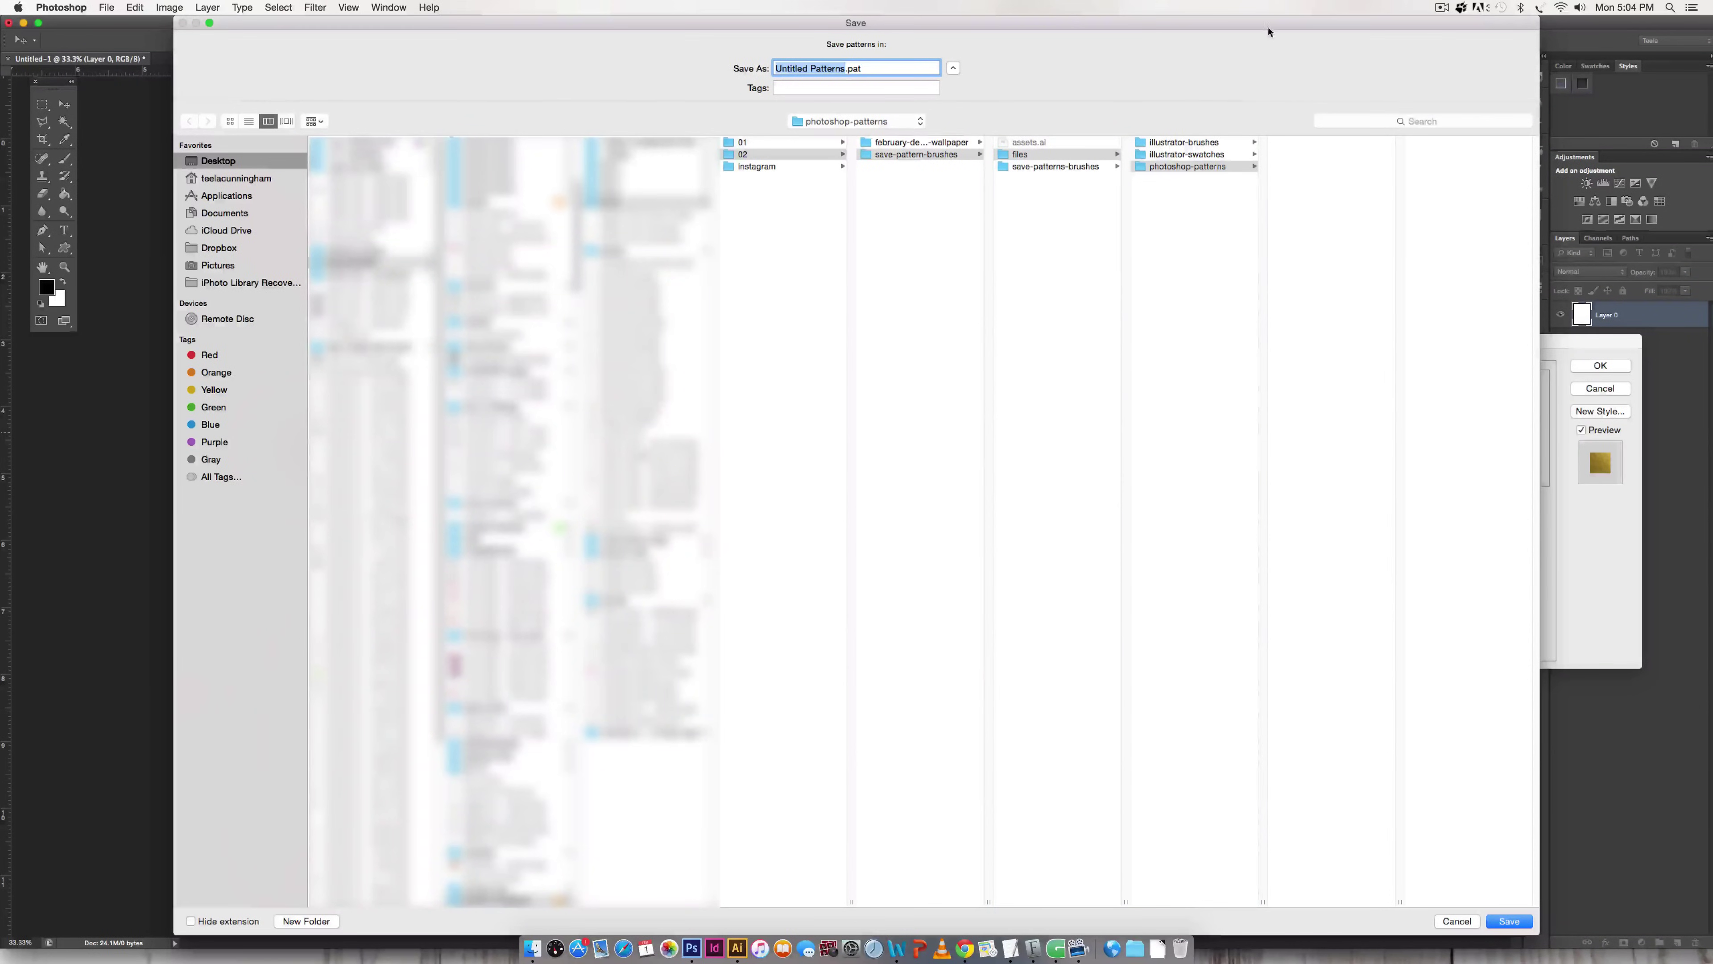
drag(1271, 30, 1253, 32)
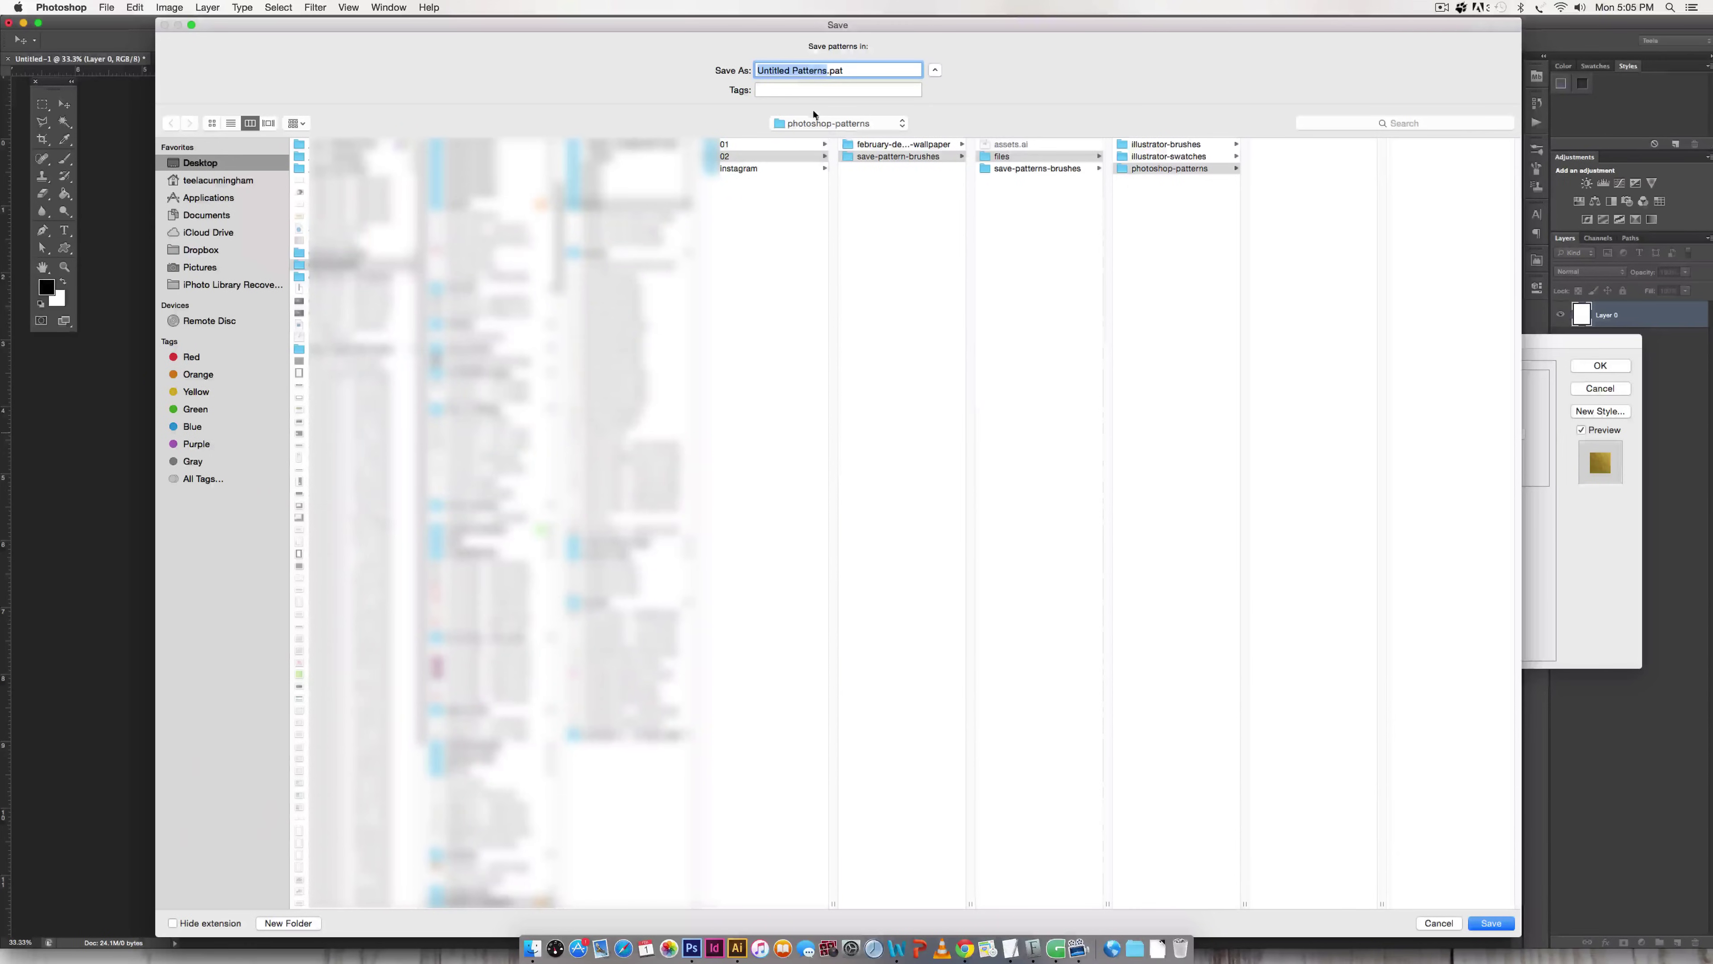
text(photoshop-patterns-feb2016)
click(1206, 170)
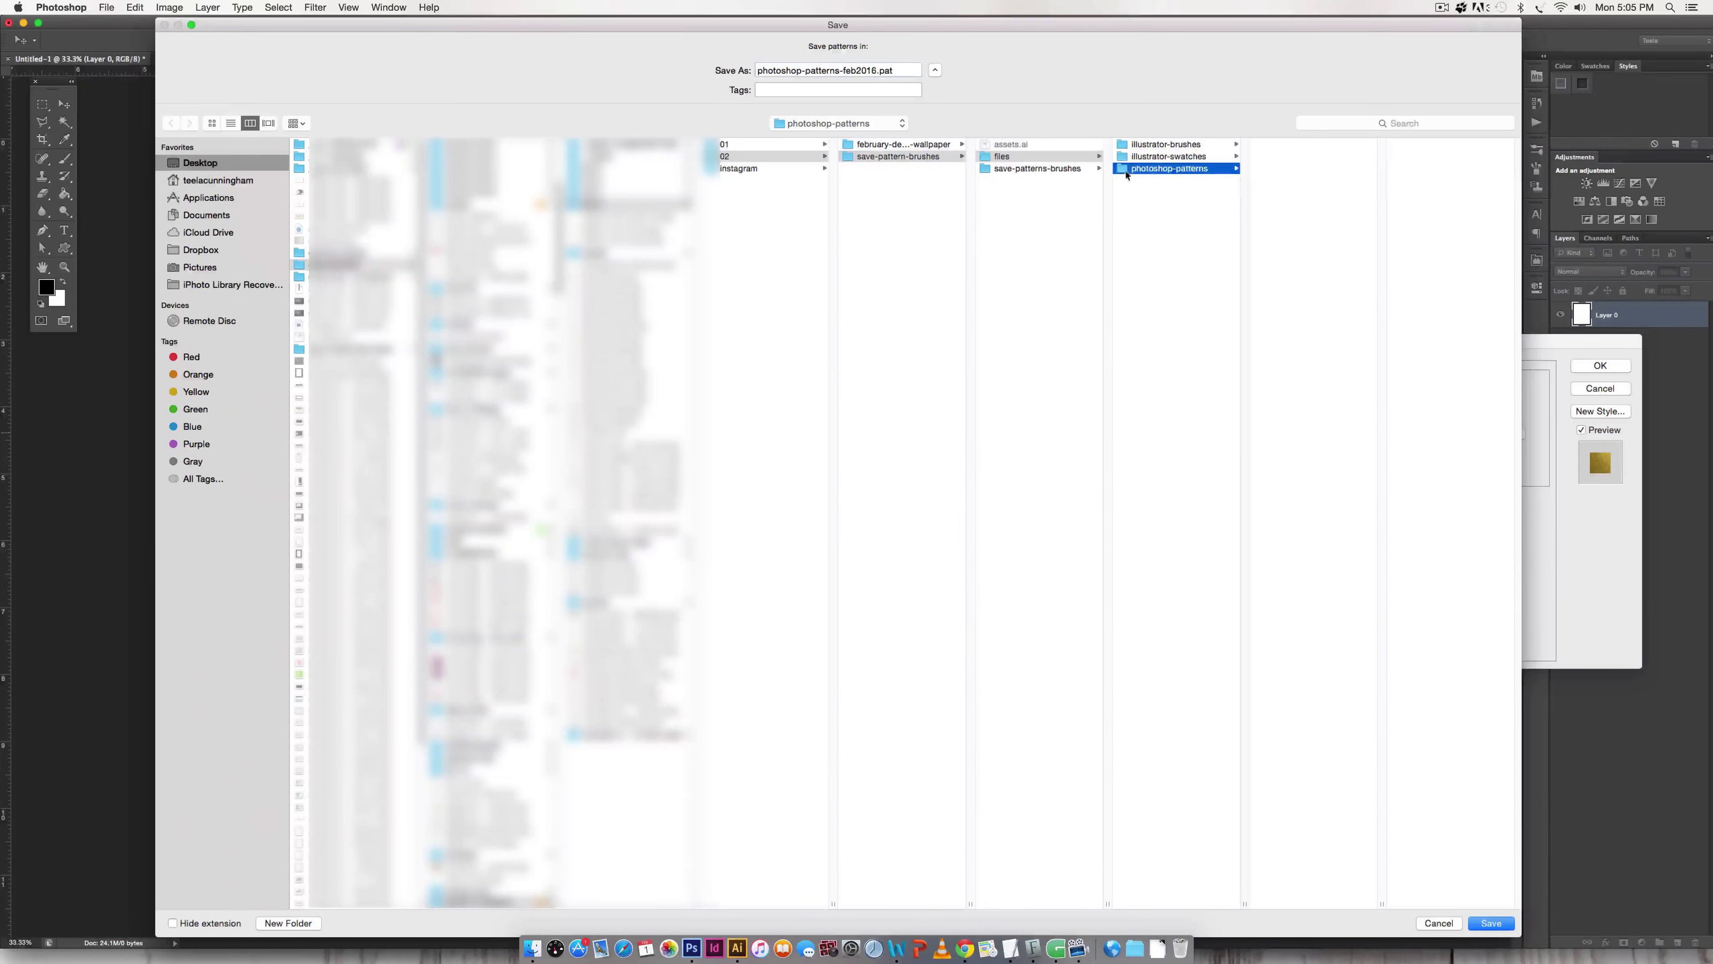
Confirm the pattern file save, then reset the patterns to the defaults
click(1489, 923)
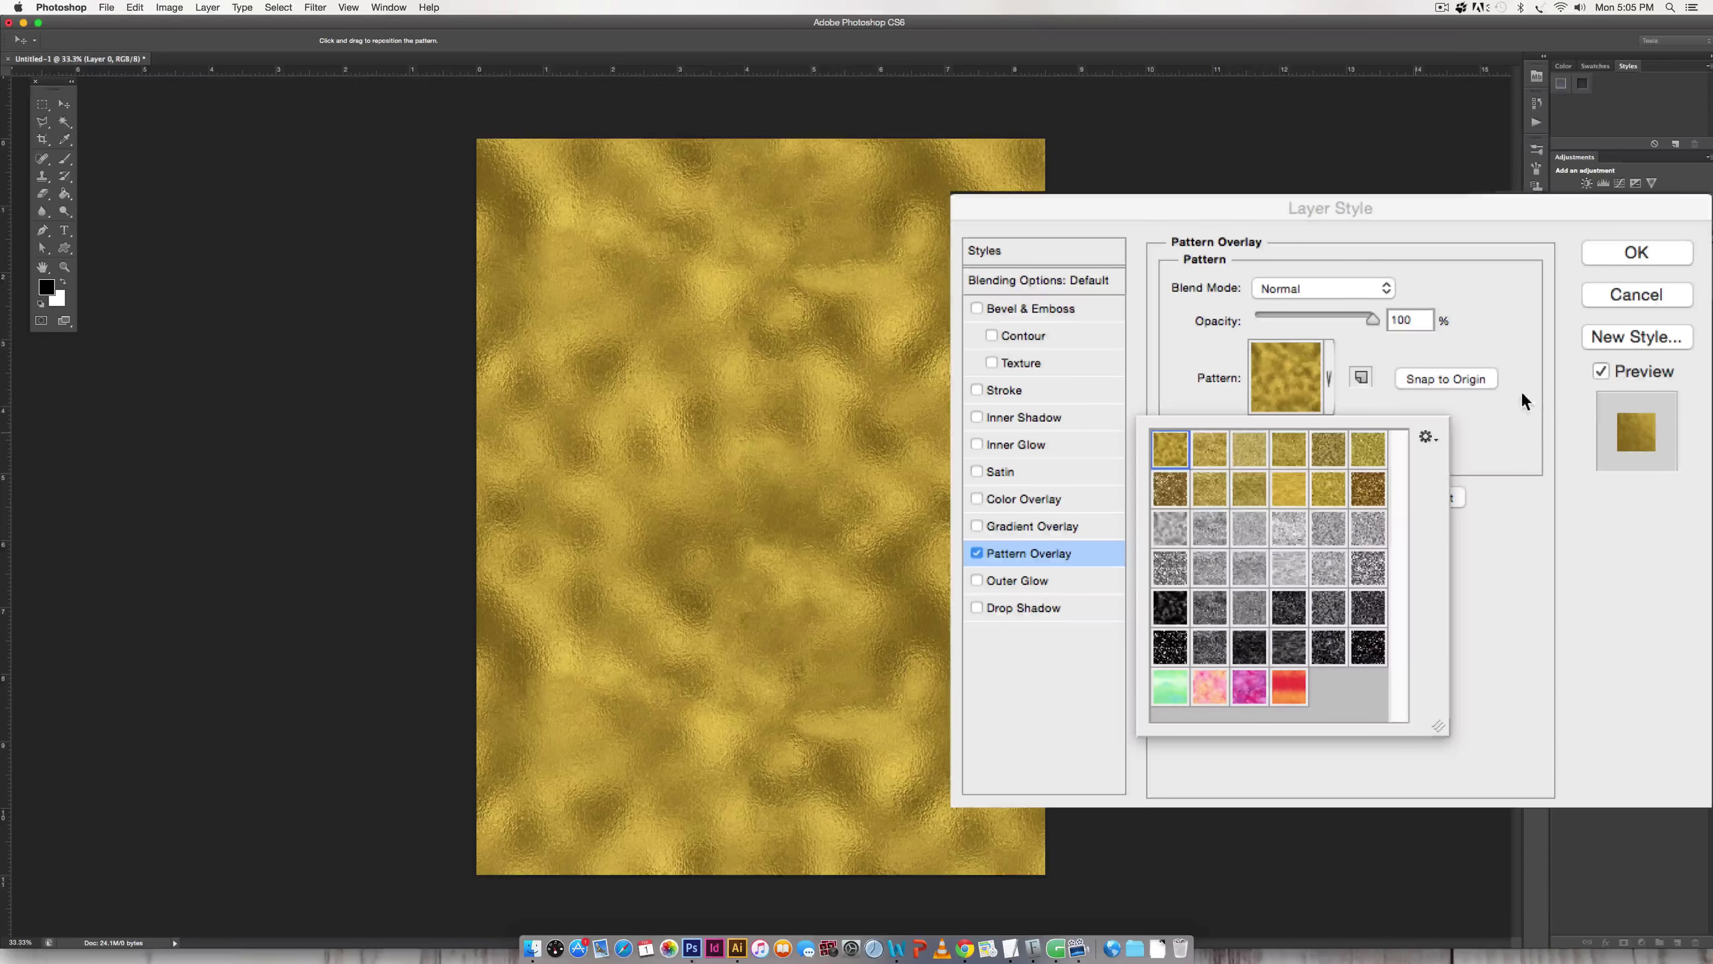
click(1427, 438)
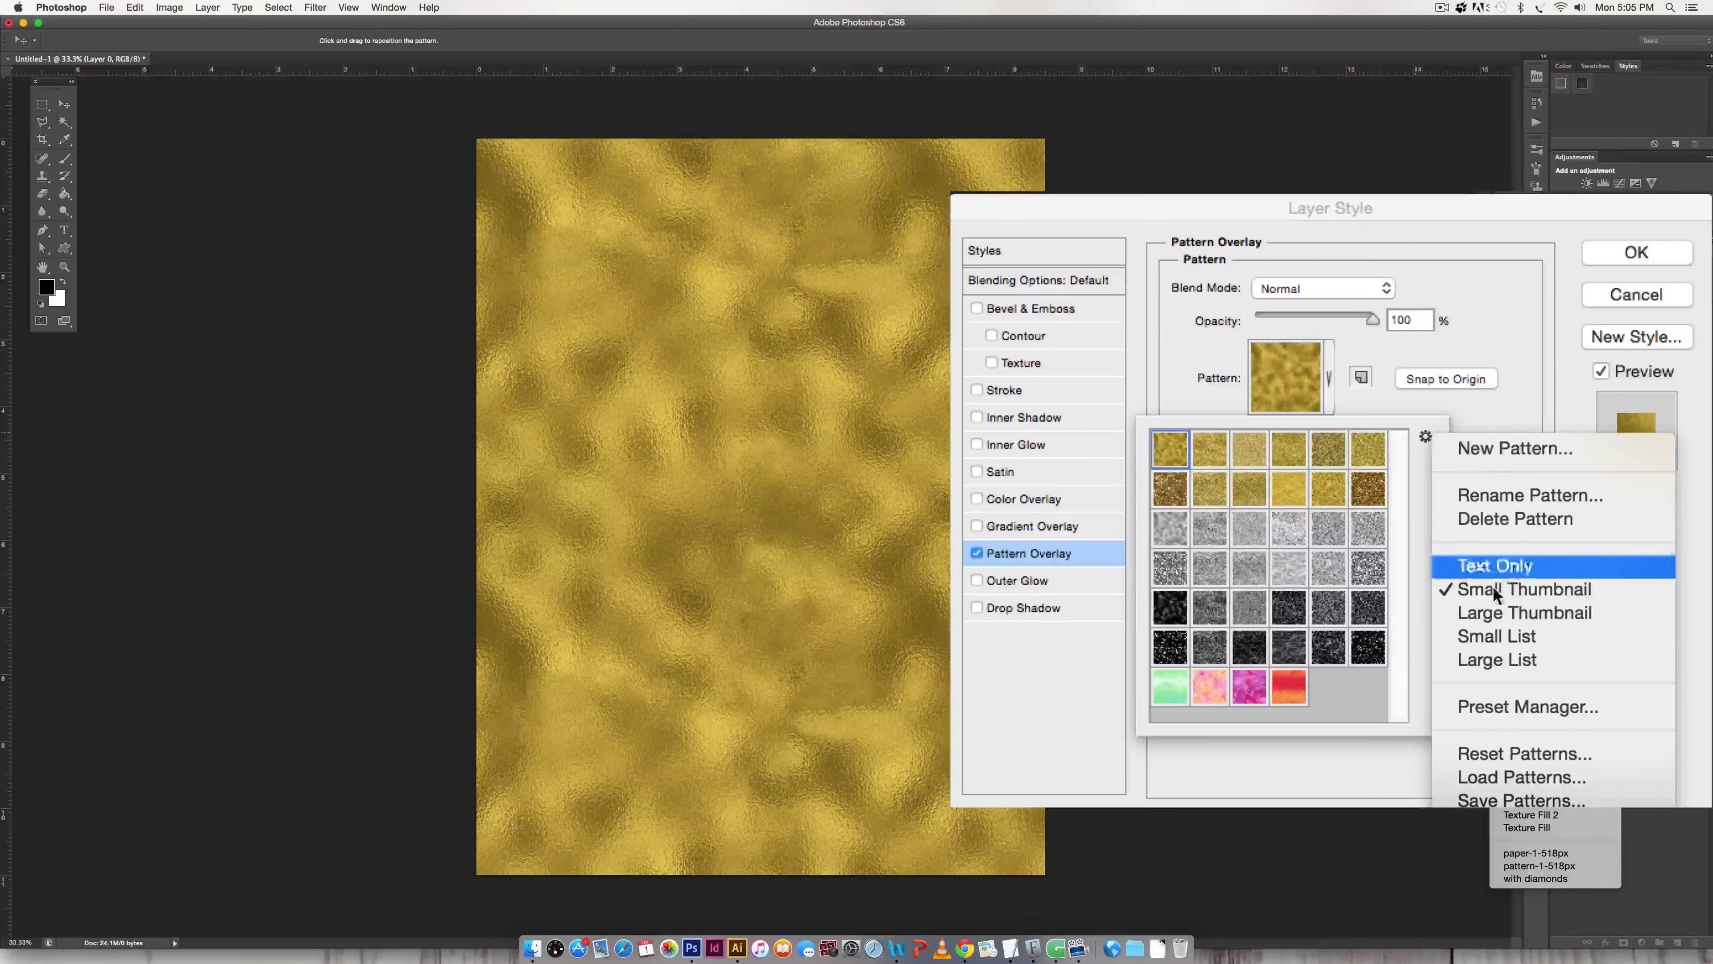
click(1525, 753)
click(942, 302)
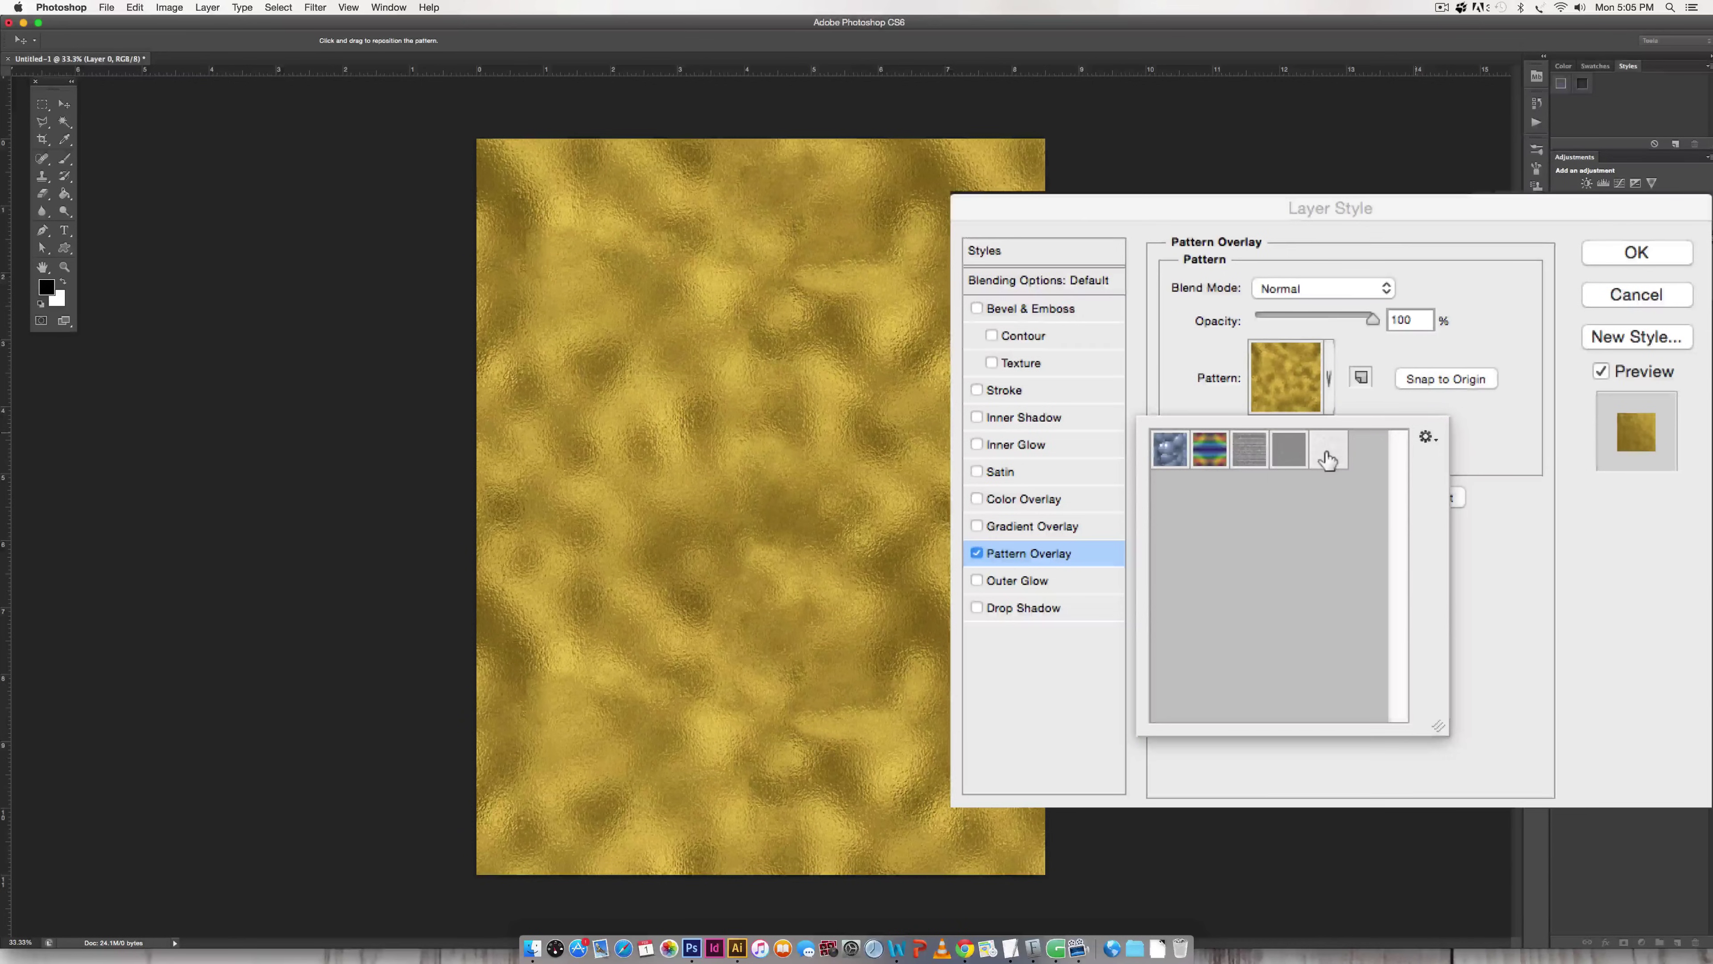
Delete all five default patterns so the picker is empty
right_click(1342, 462)
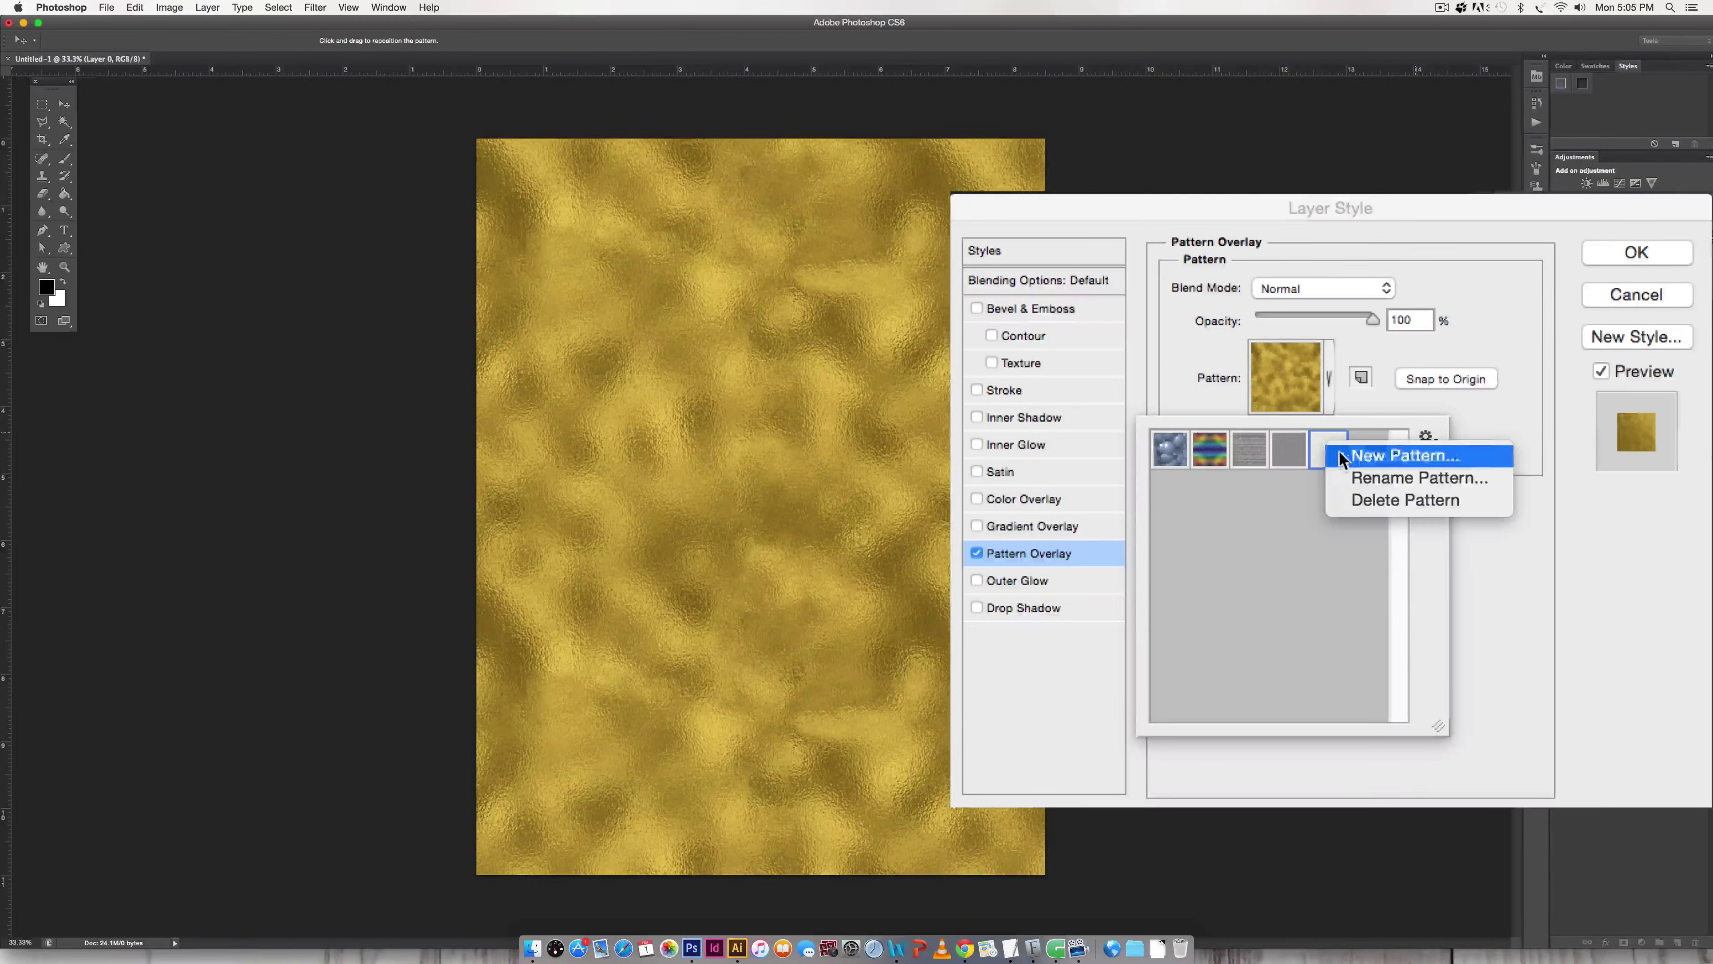
click(1404, 500)
right_click(1282, 452)
click(1352, 502)
right_click(1243, 455)
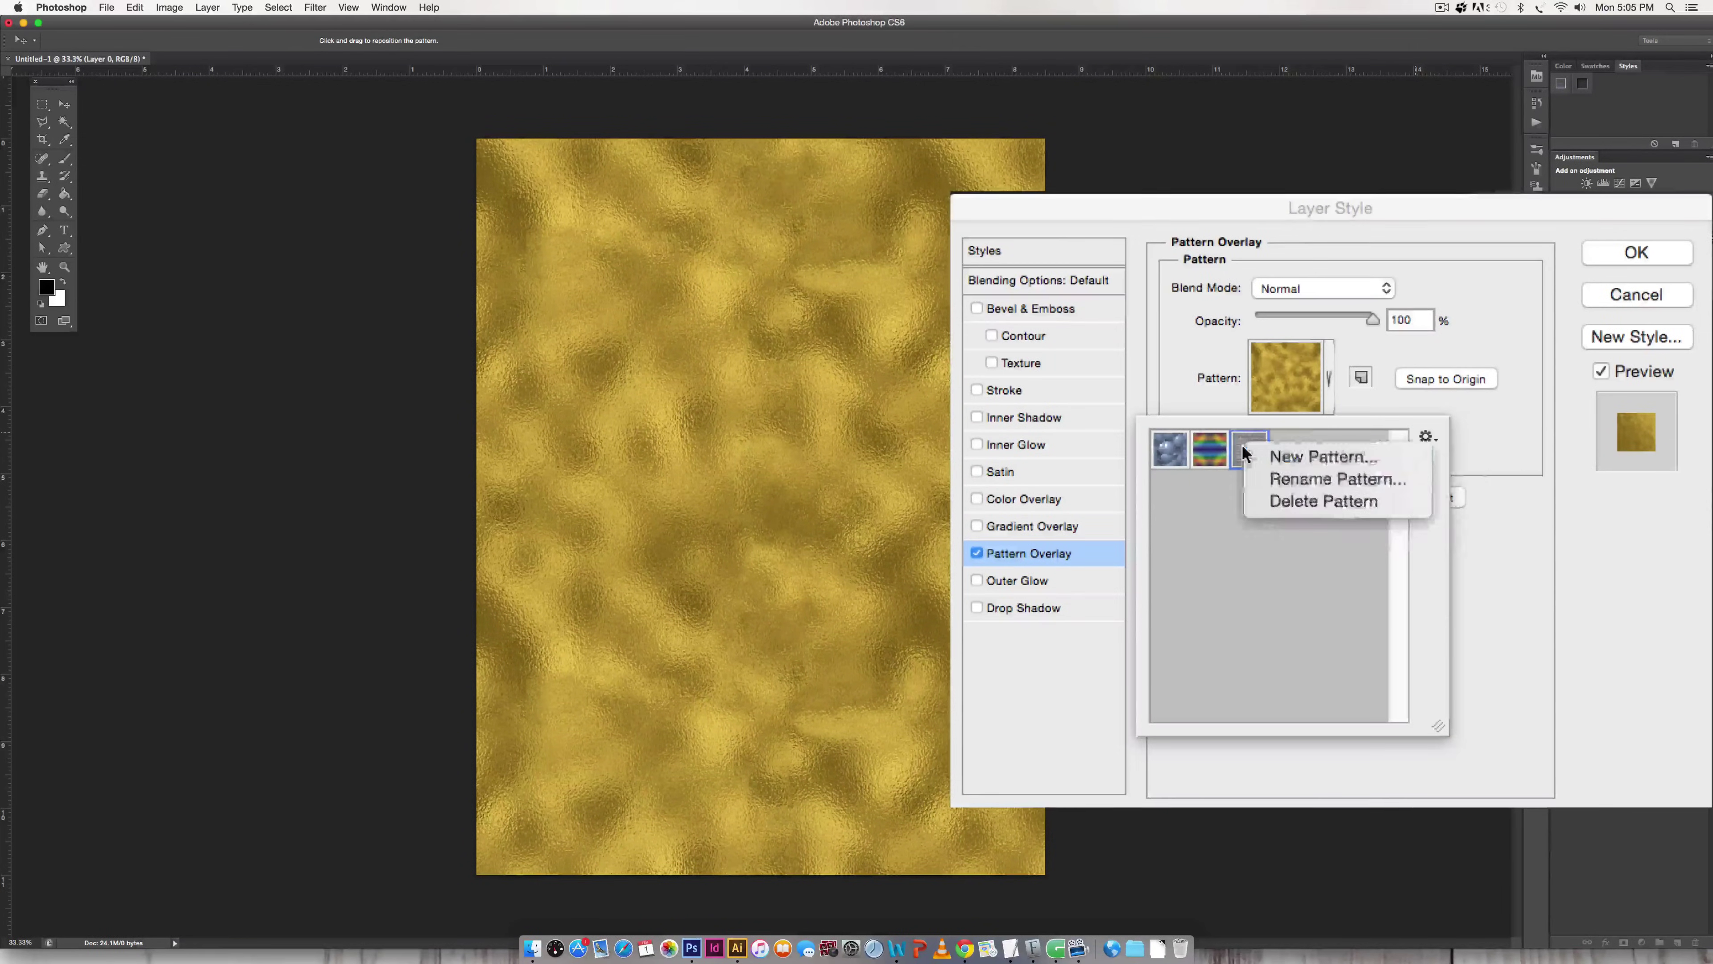
click(1322, 500)
right_click(1213, 452)
click(1285, 503)
right_click(1177, 462)
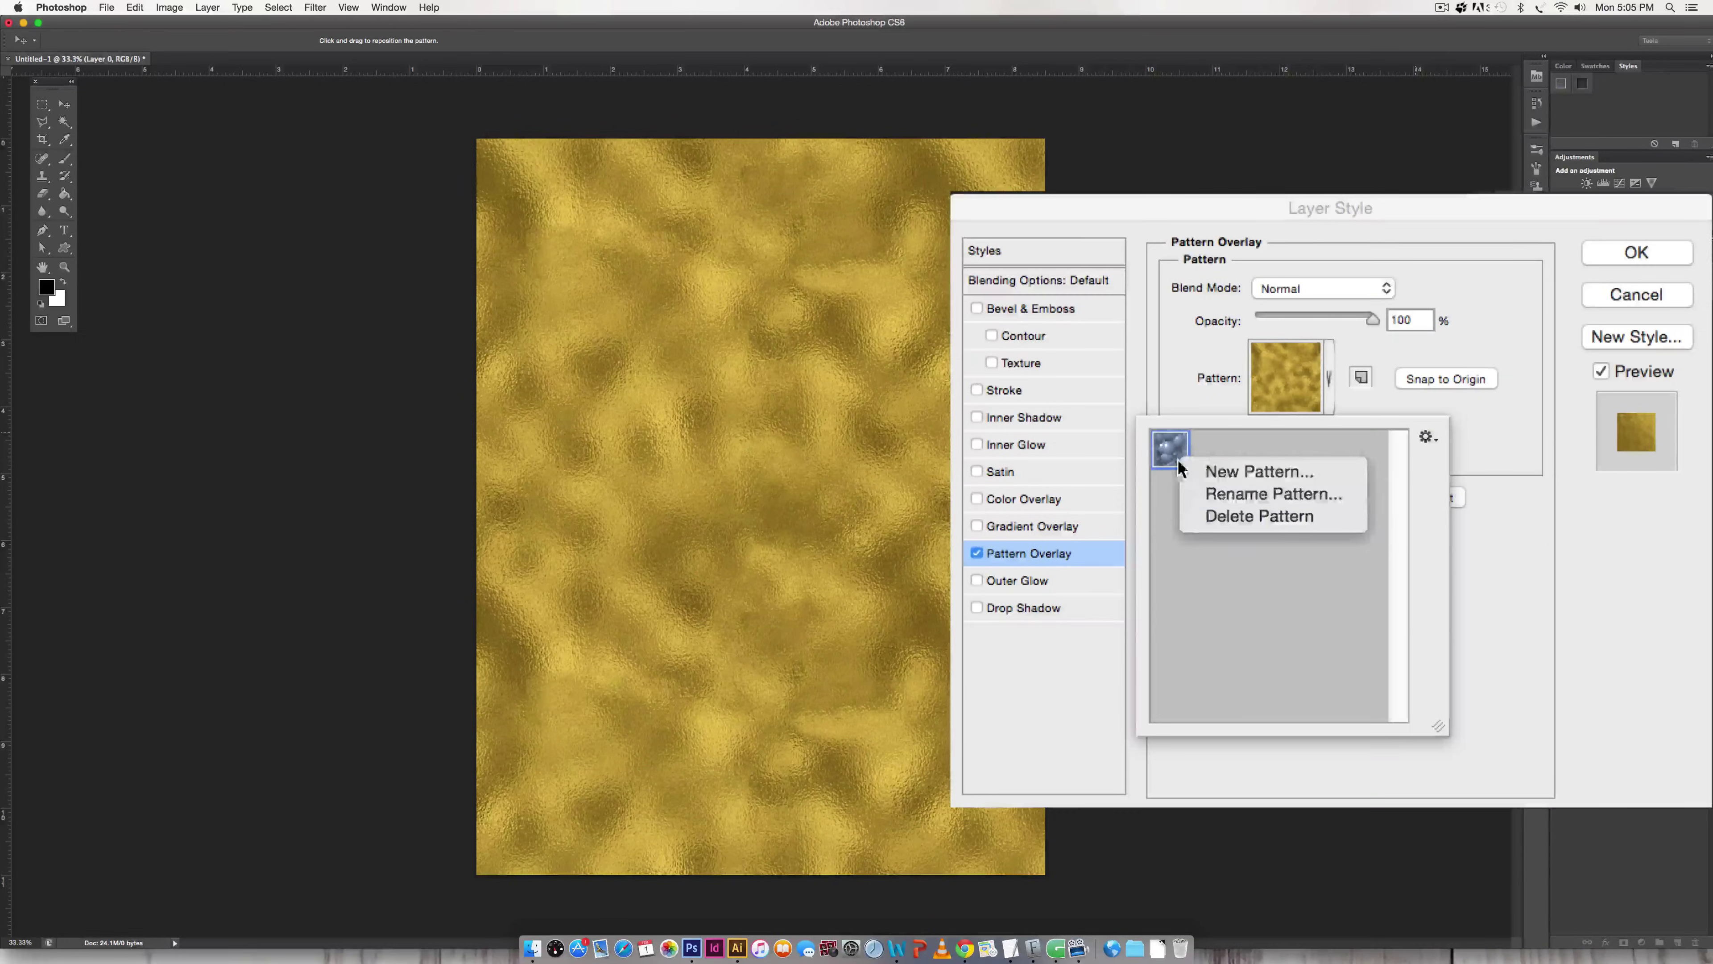
click(1188, 515)
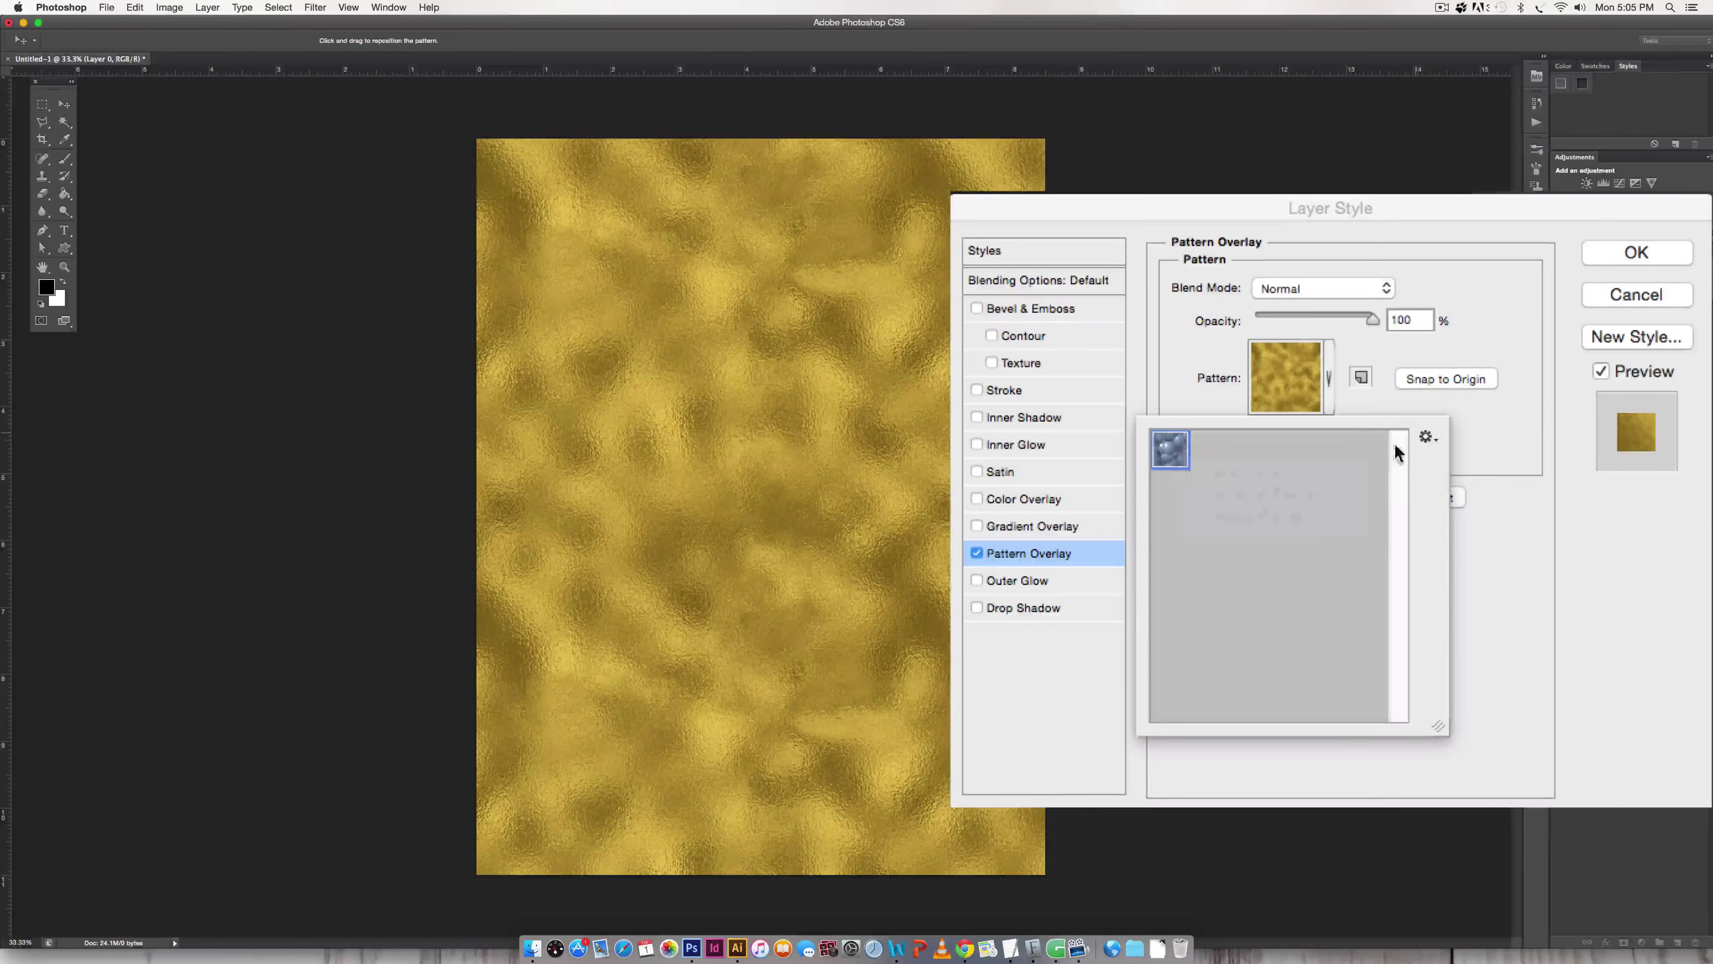
Choose Load Patterns and select photoshop-patterns-feb2016.pat
click(1426, 435)
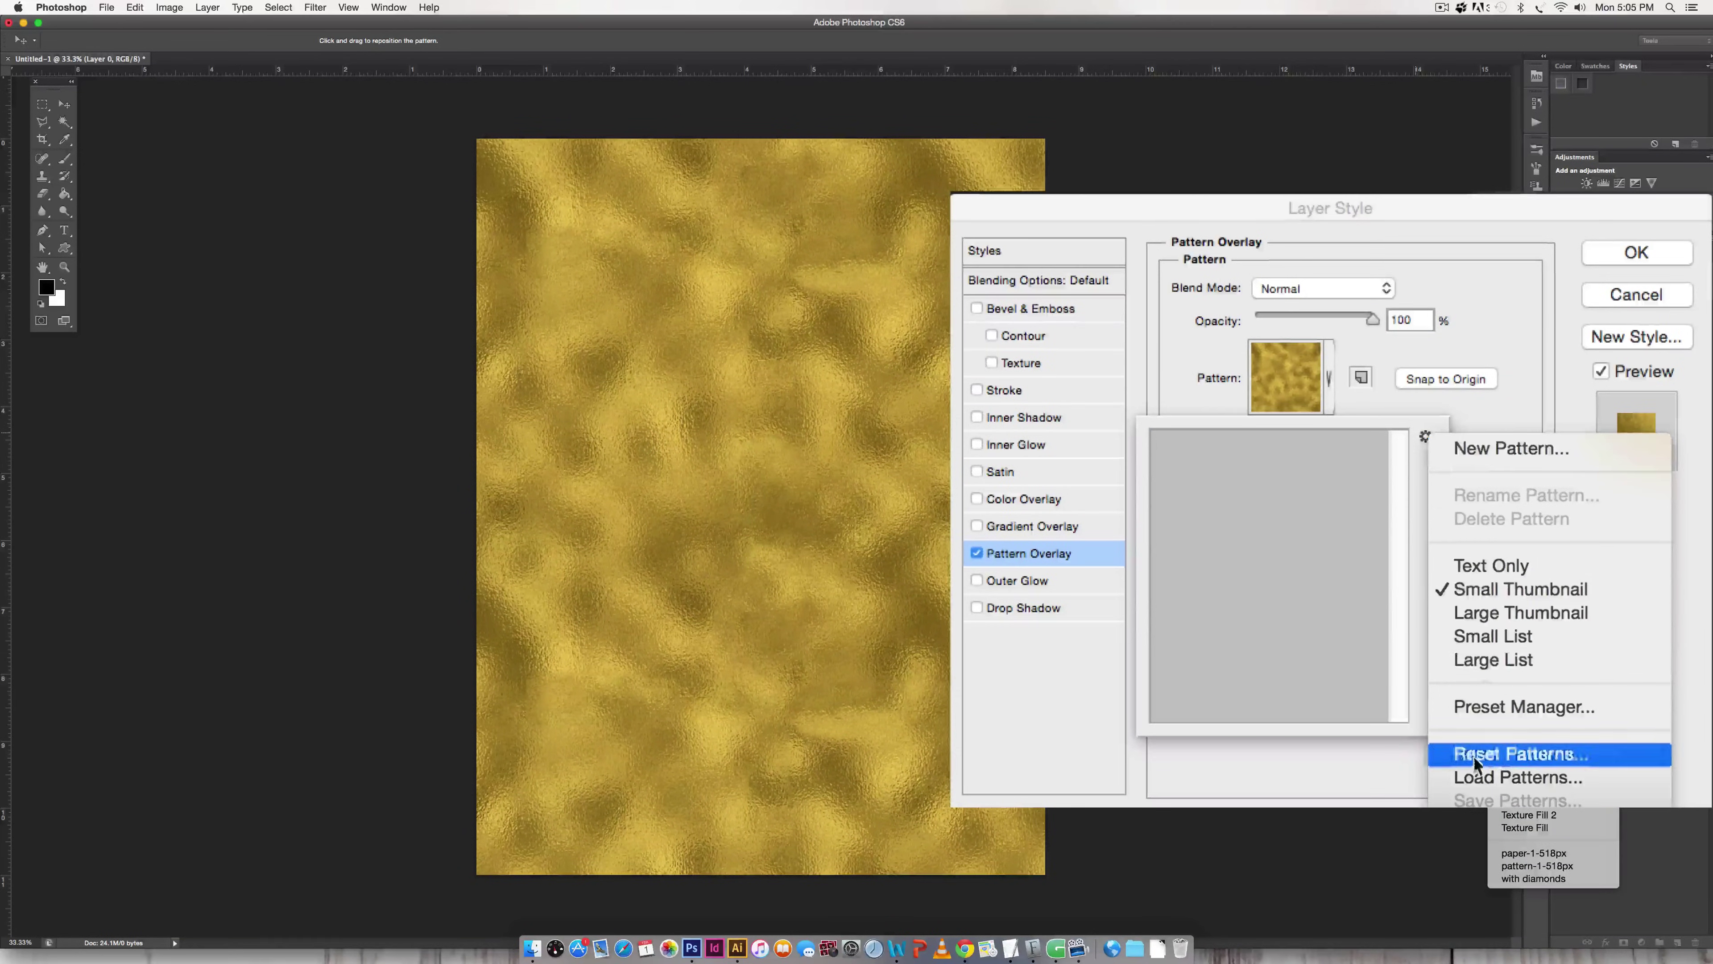
click(1473, 770)
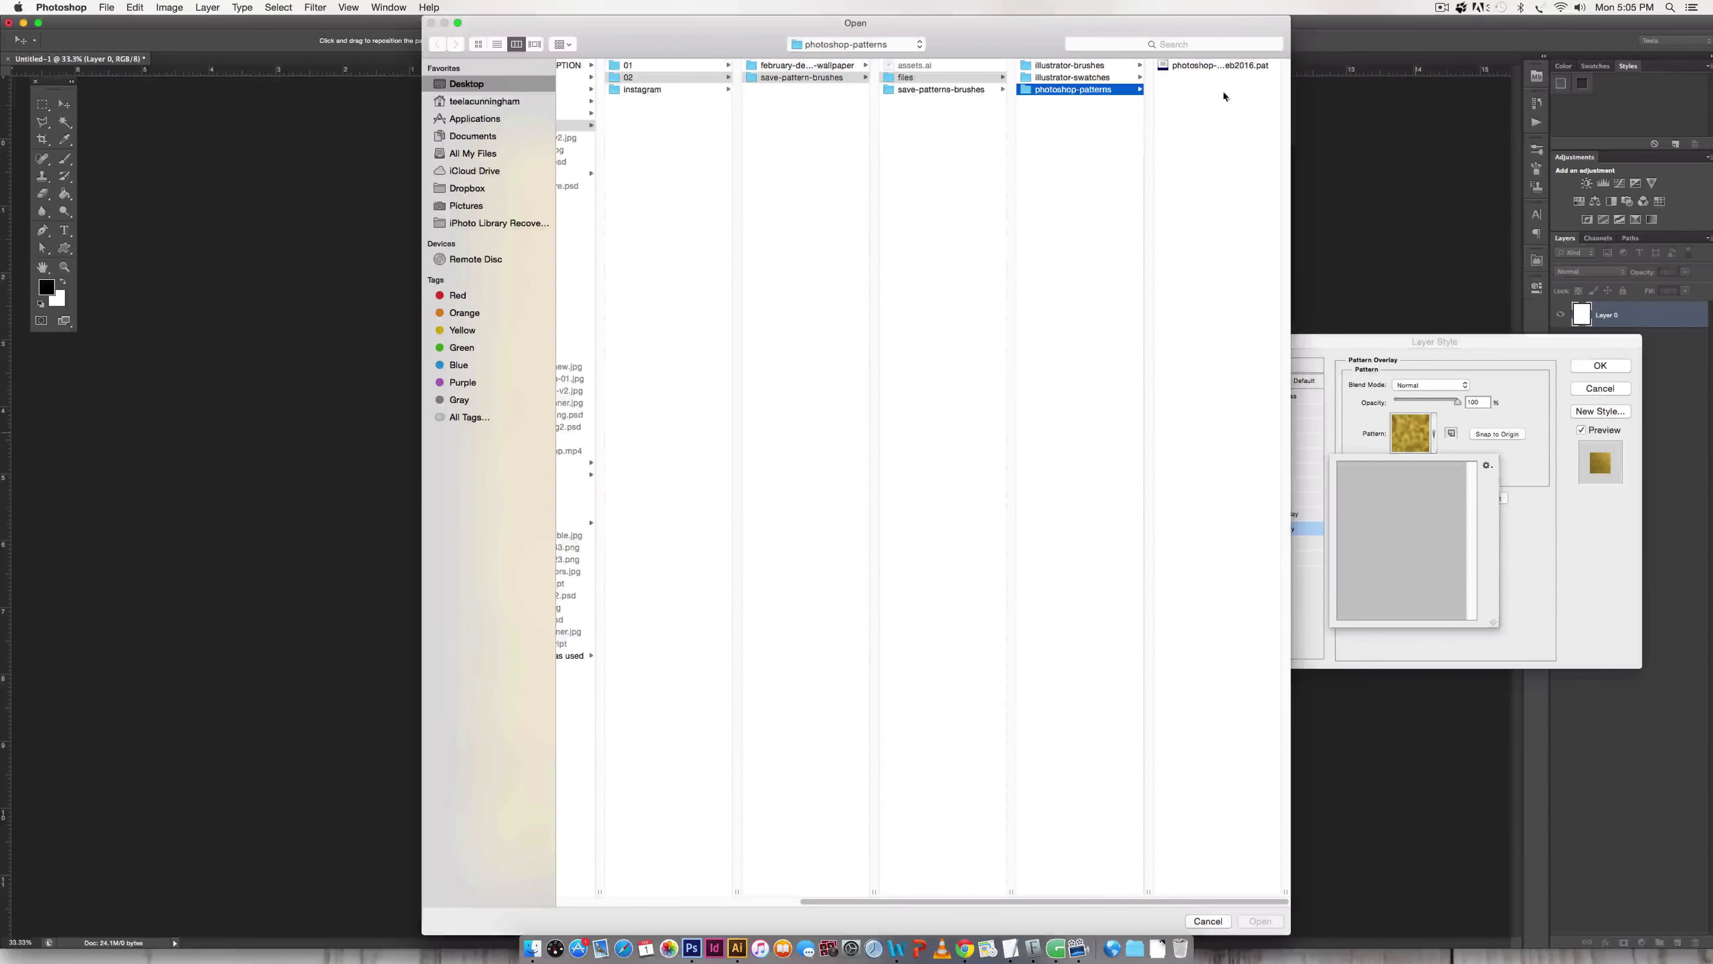
click(1220, 66)
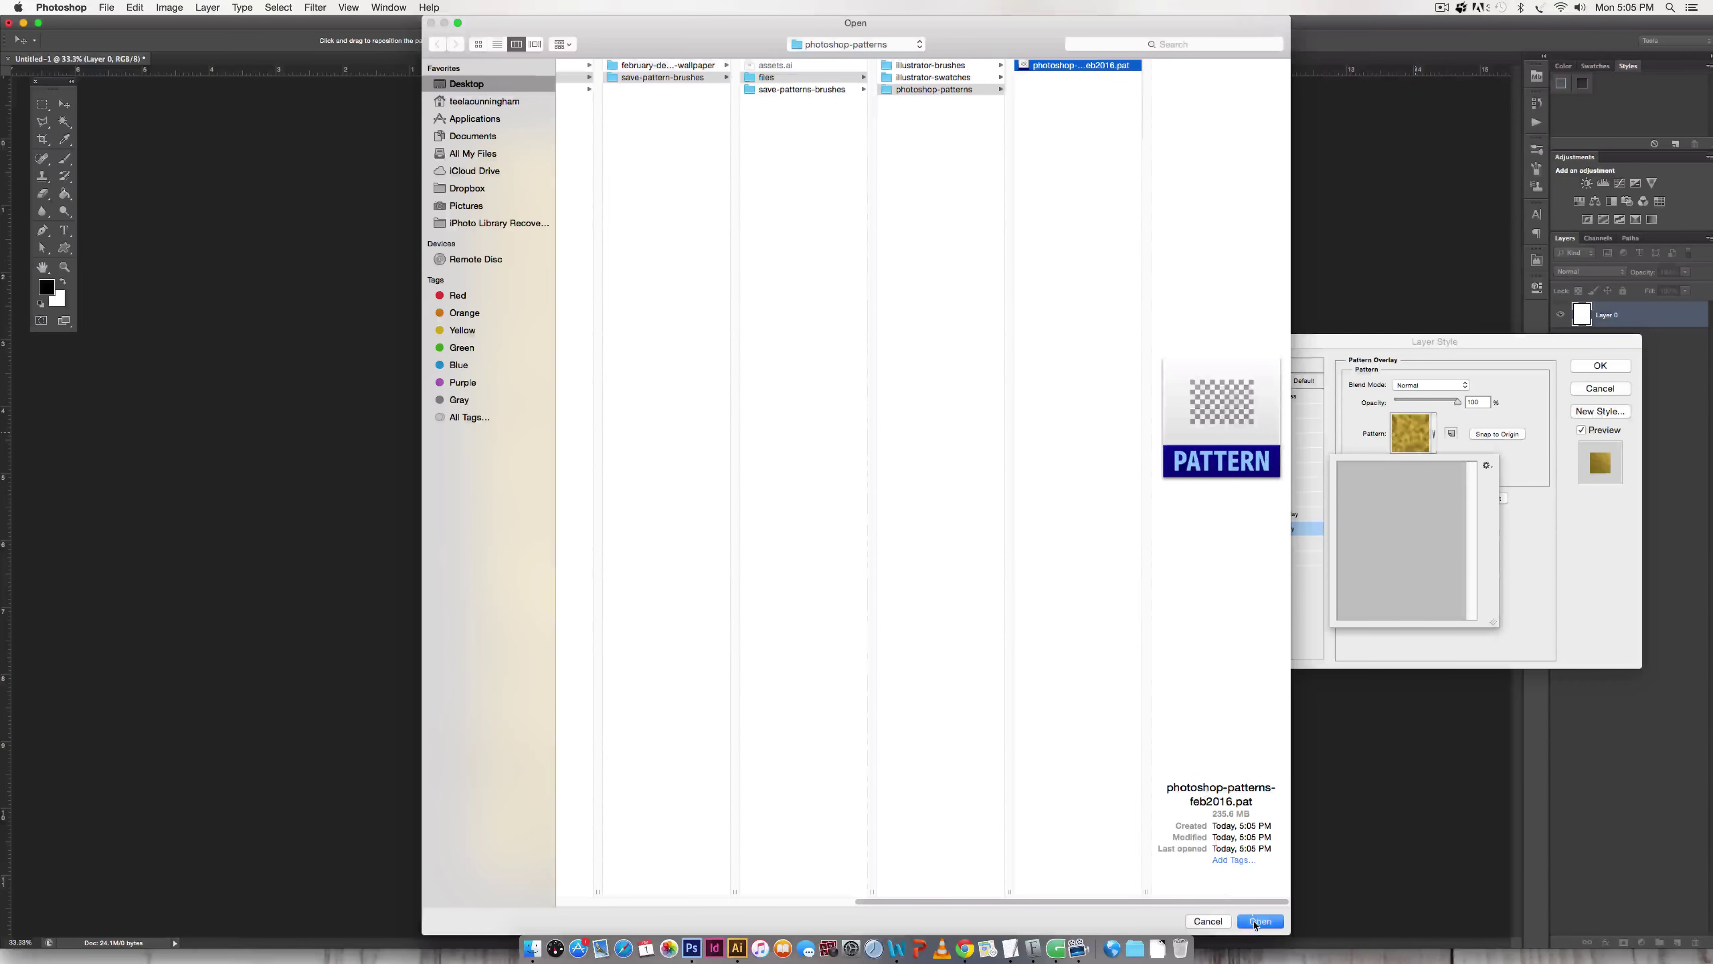
Load the saved .pat file, cancel the gold overlay, and open the Brush Presets panel menu
click(1258, 922)
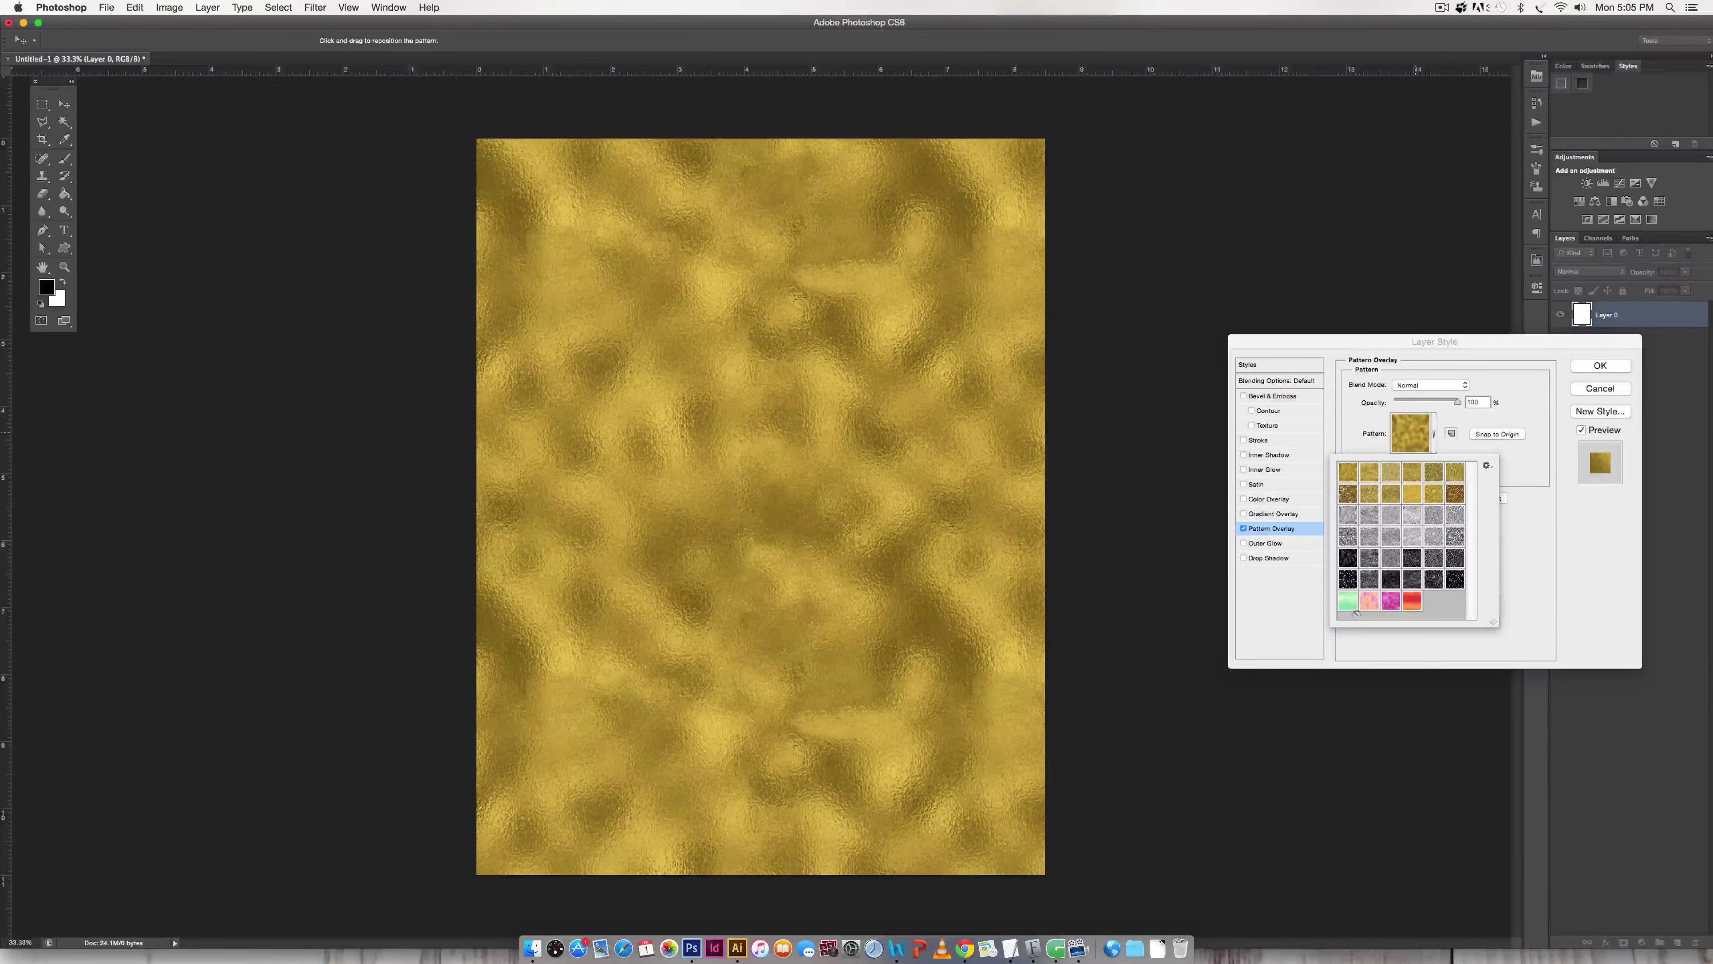
click(1623, 393)
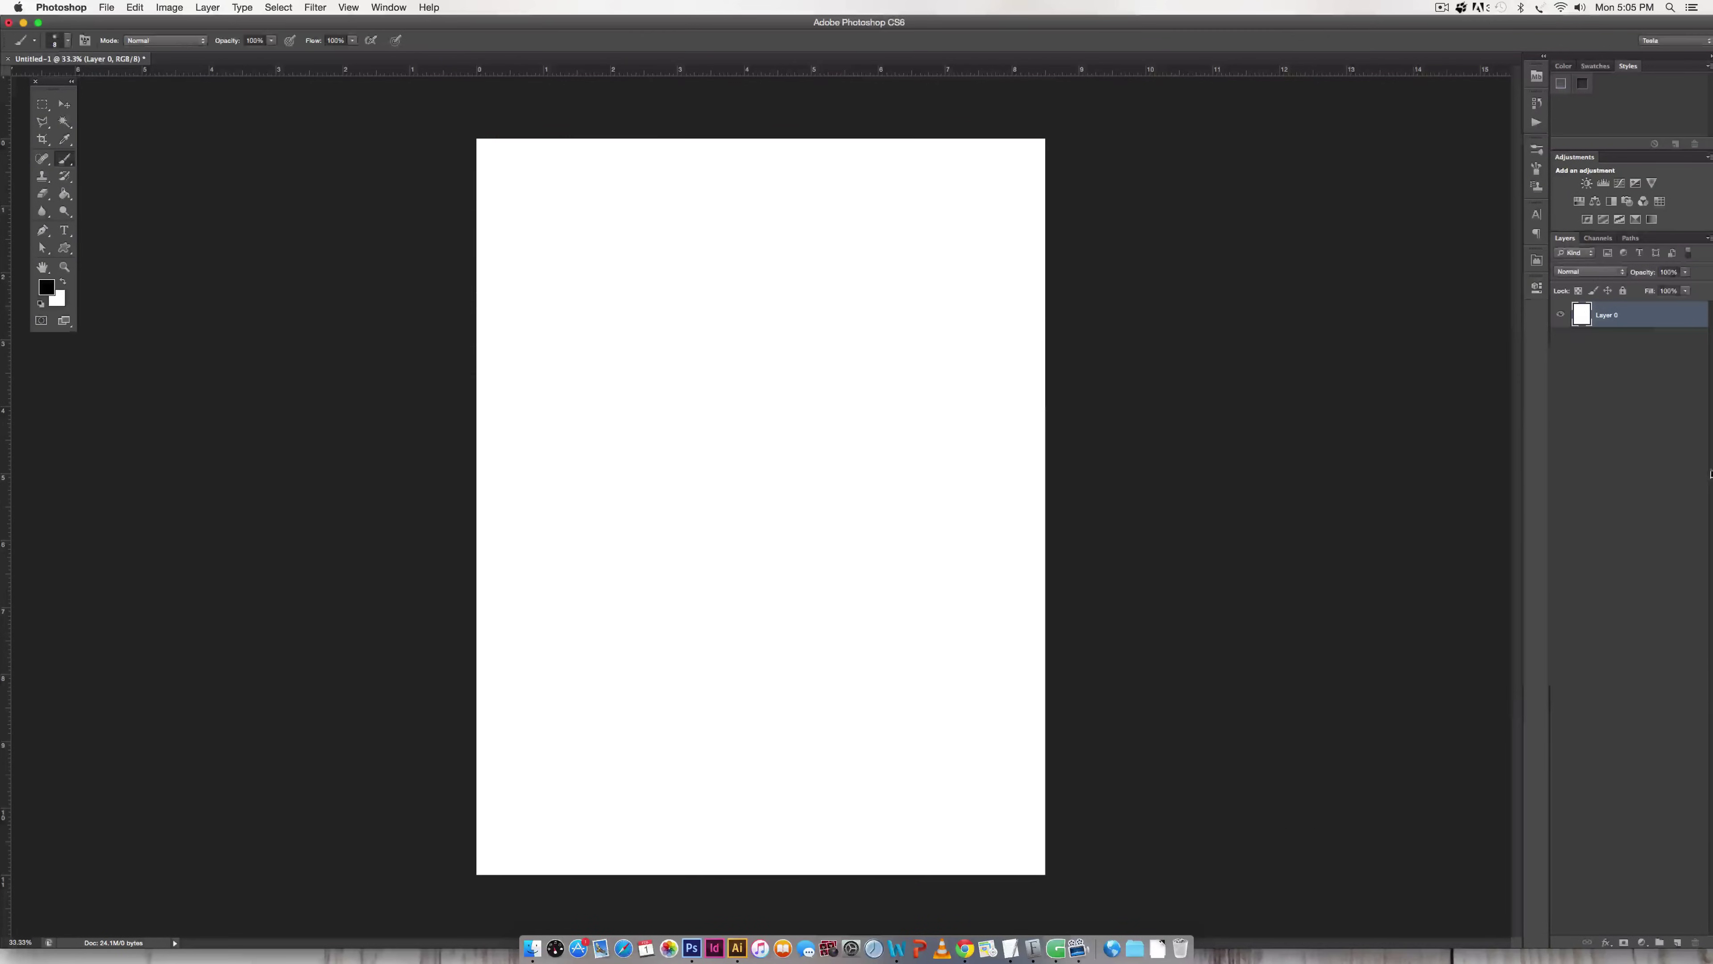
click(1538, 168)
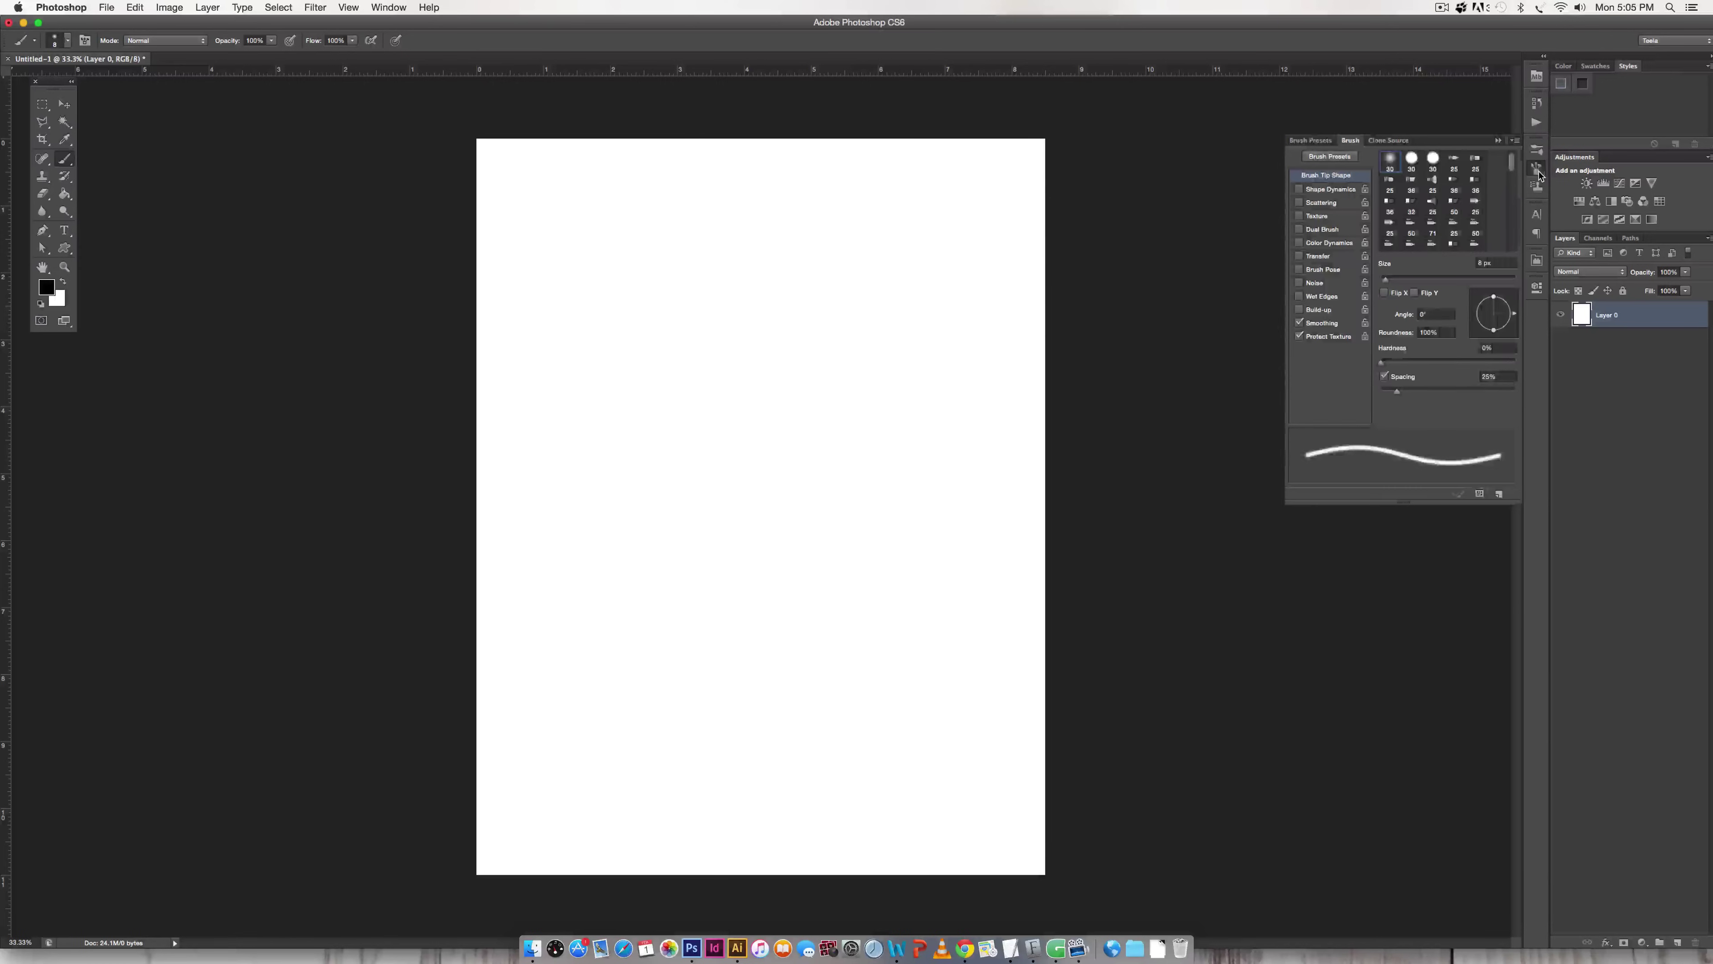
click(1537, 150)
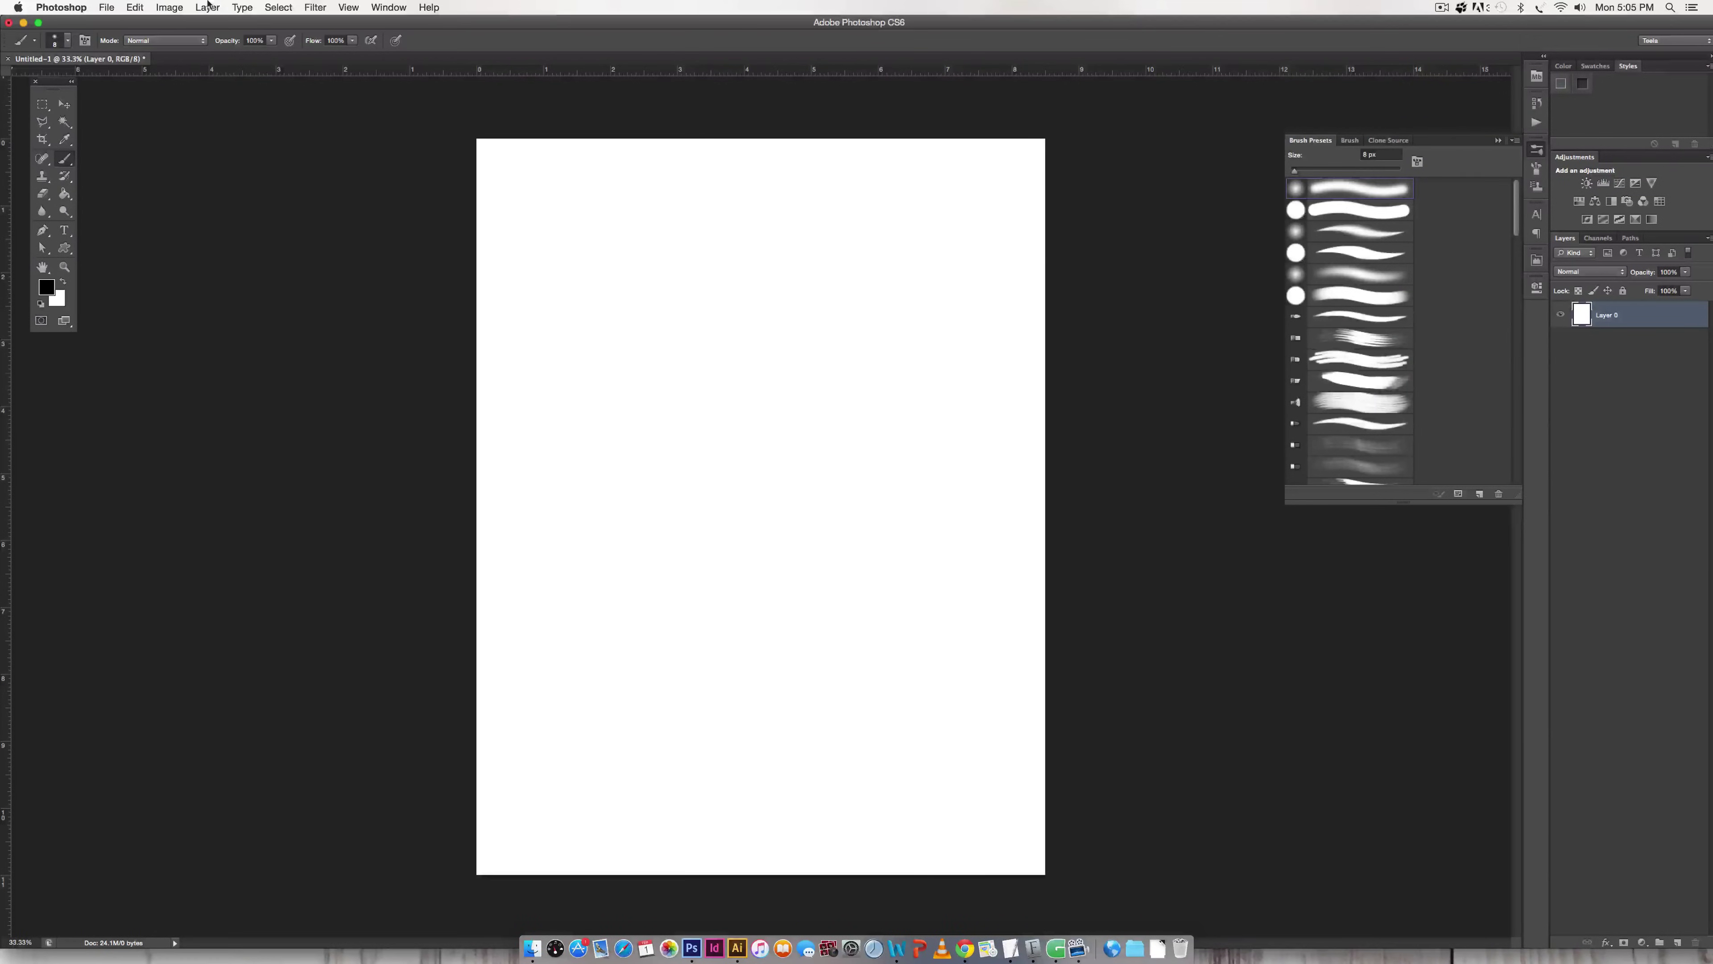
click(379, 7)
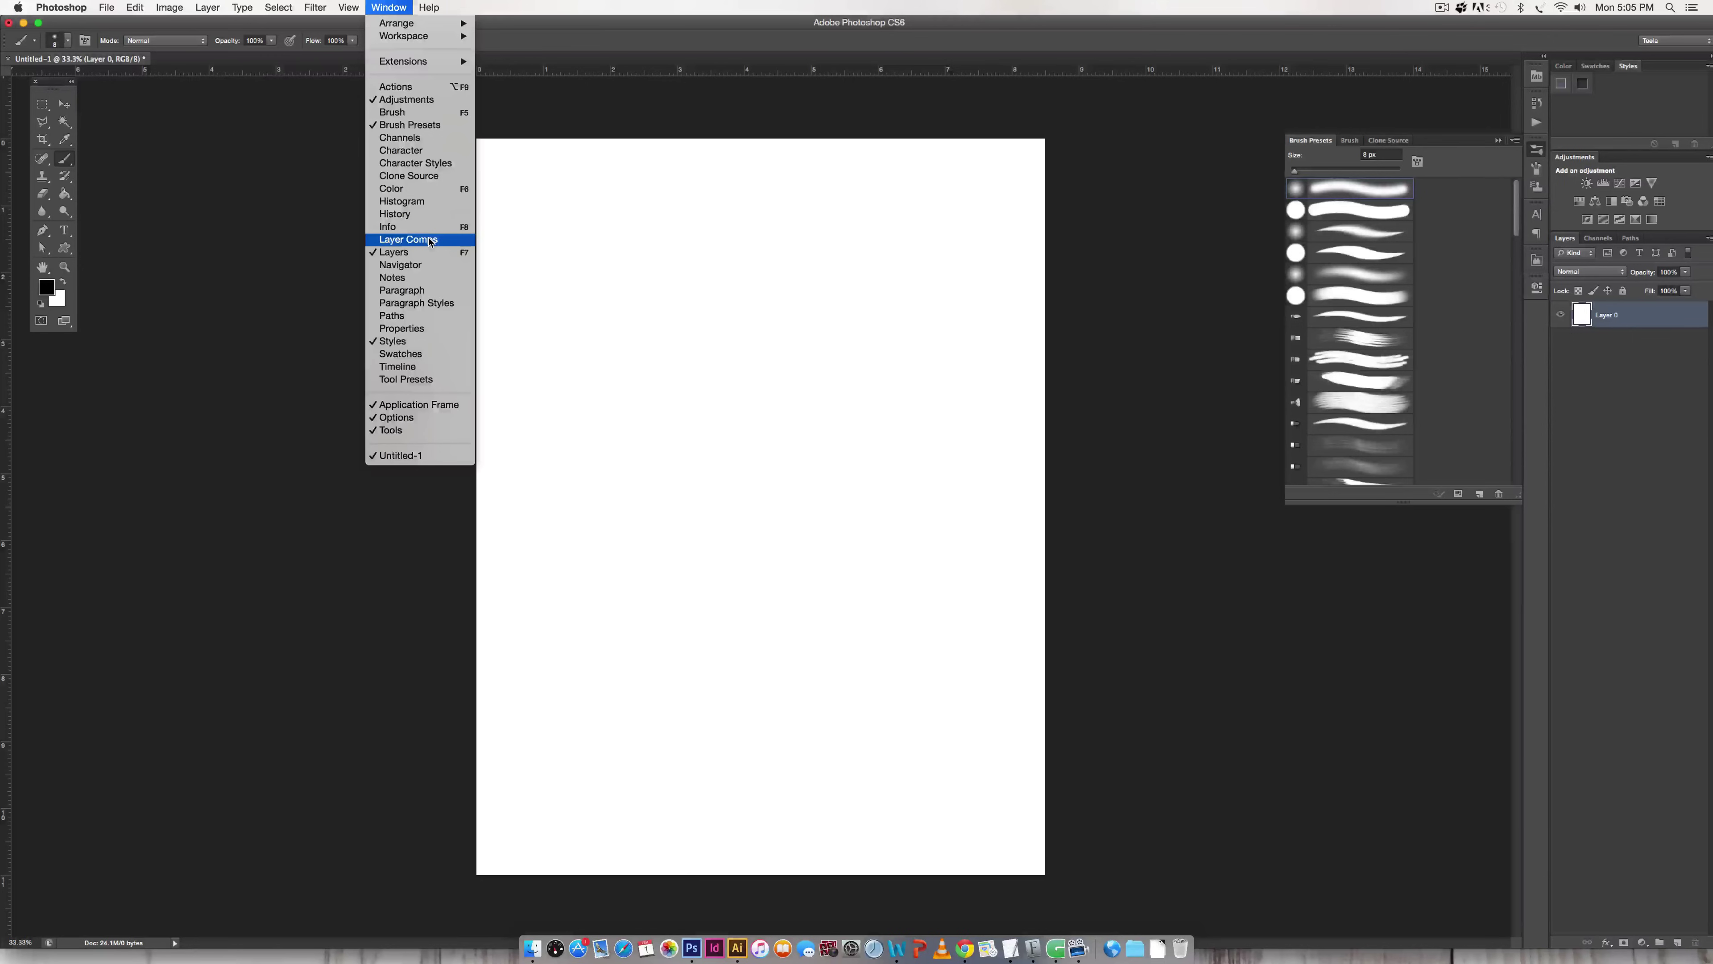
click(1550, 100)
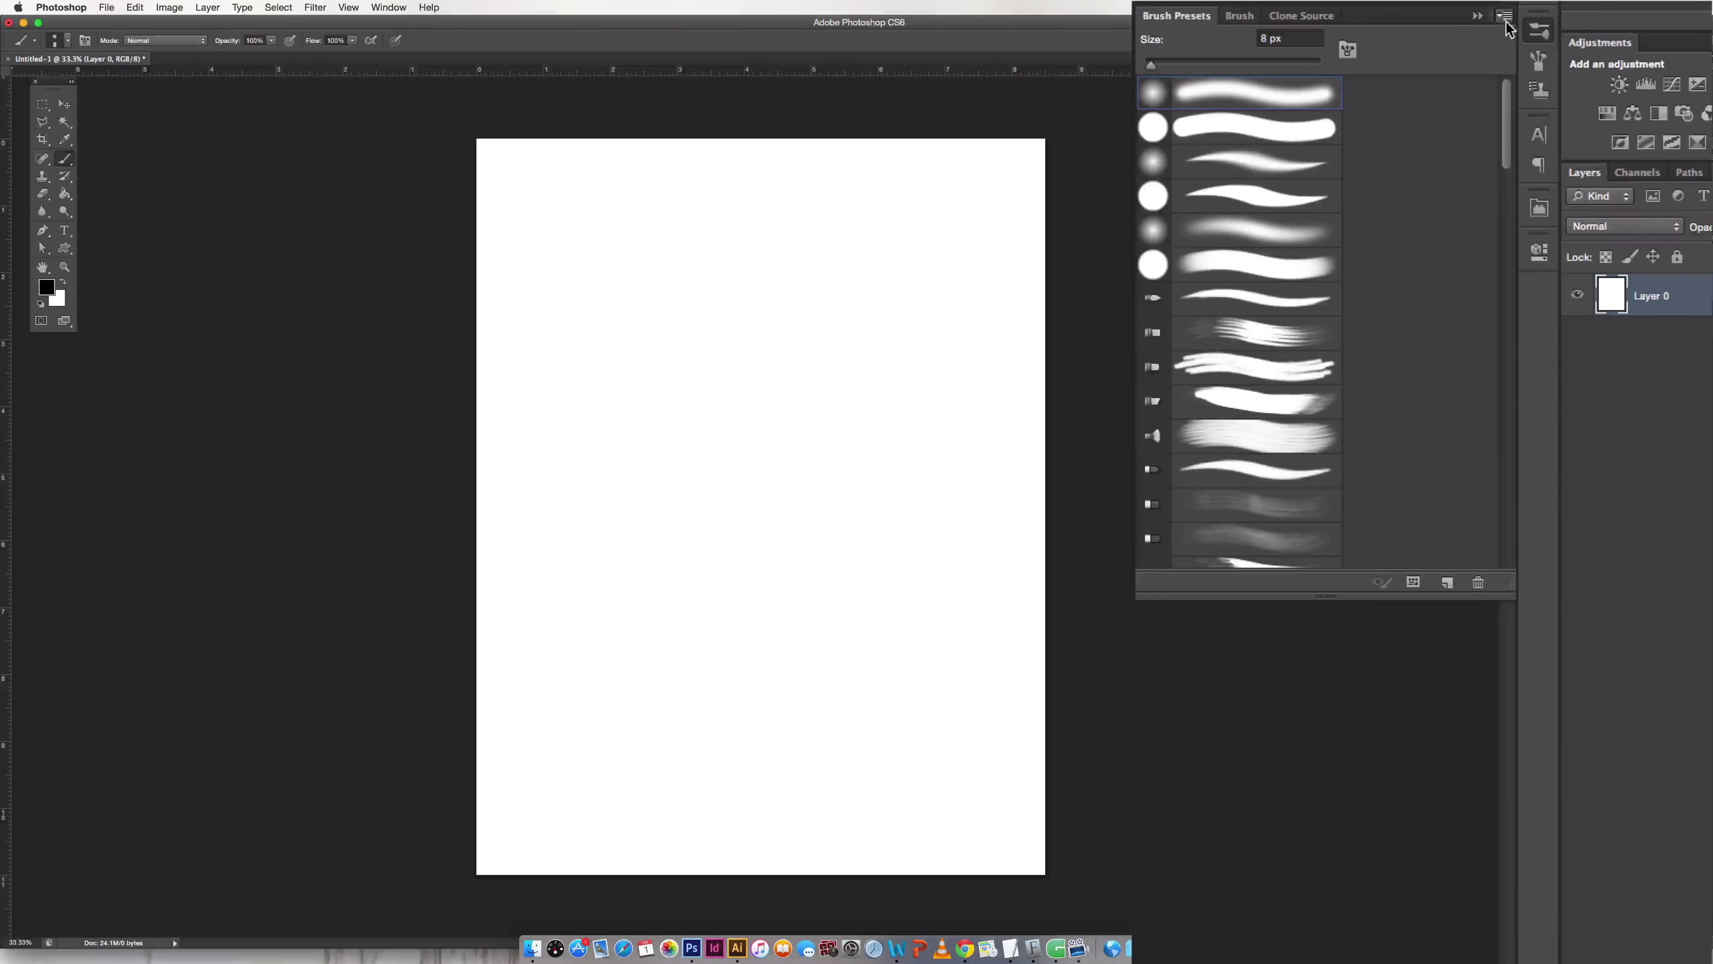
click(1505, 17)
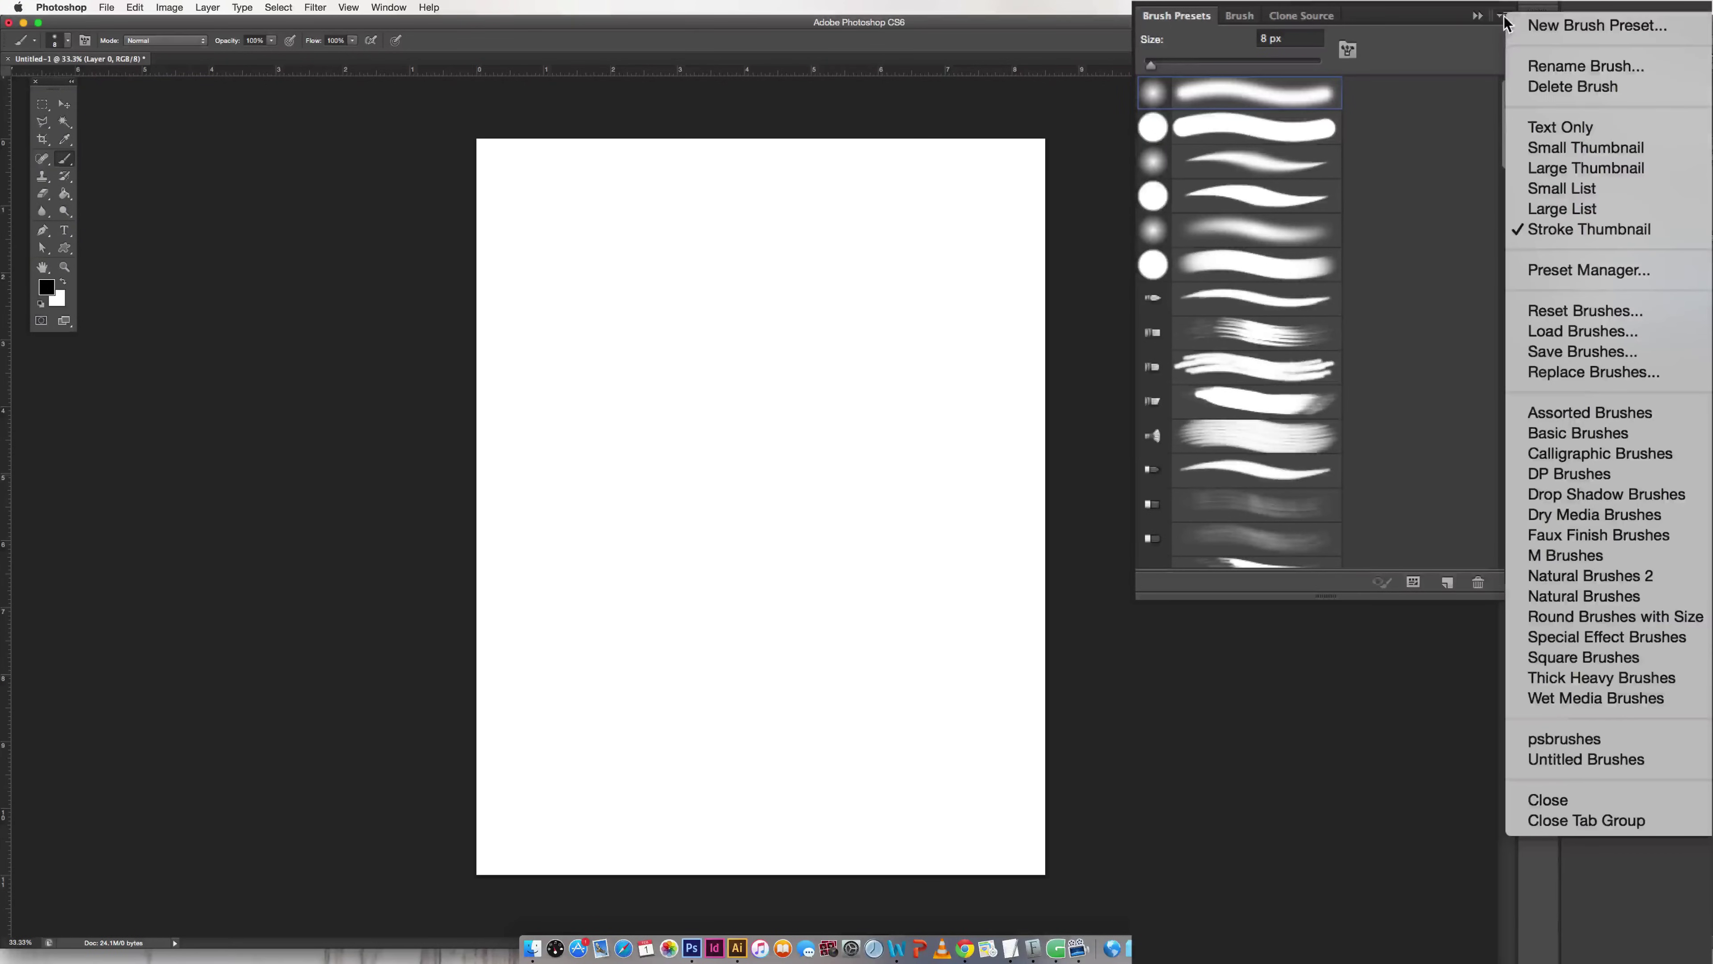
Choose Load Brushes… from the Brush Presets panel menu to load a saved brush set
click(1559, 334)
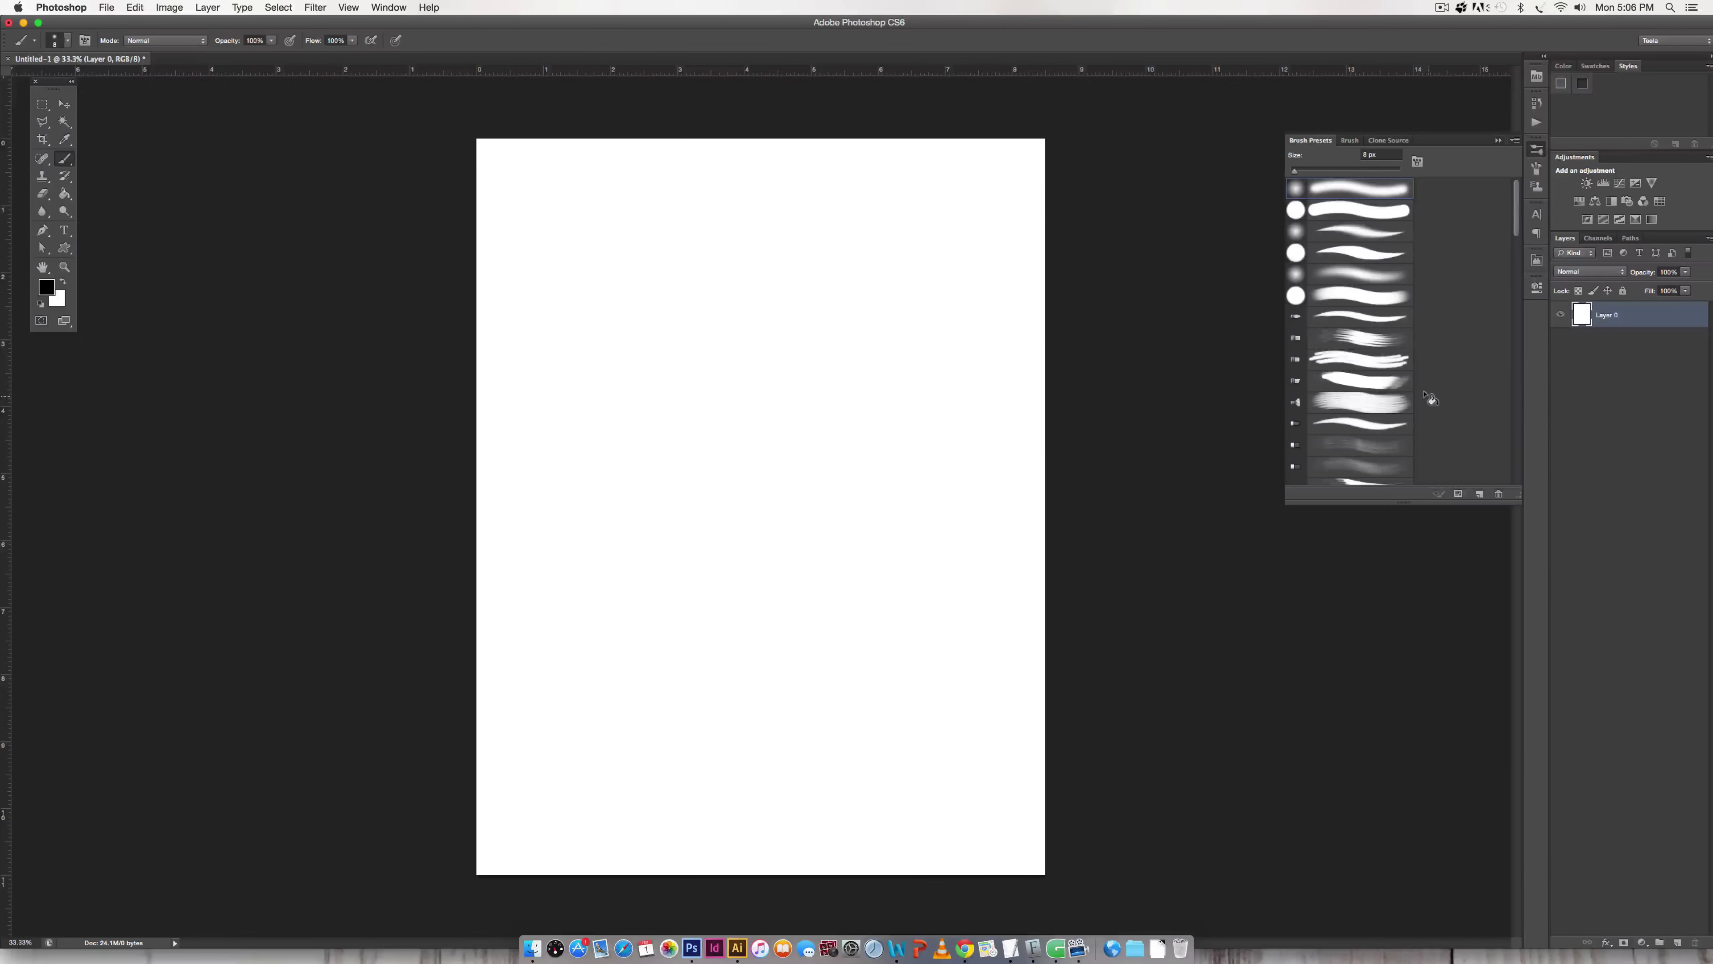